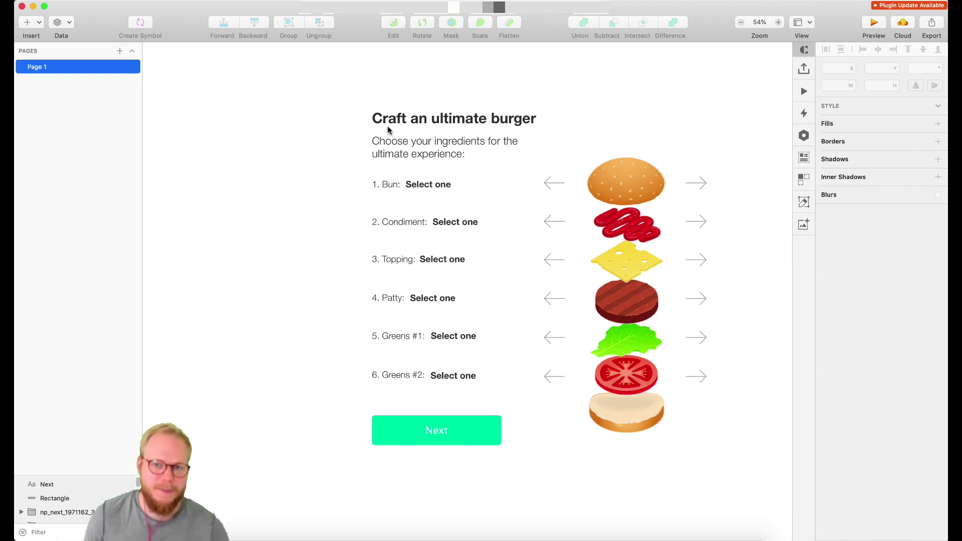
# Step: Examine the burger builder design, including the bun row's selection text, its arrow and the bun and ketchup images
pyautogui.scroll(2, 501, 250)
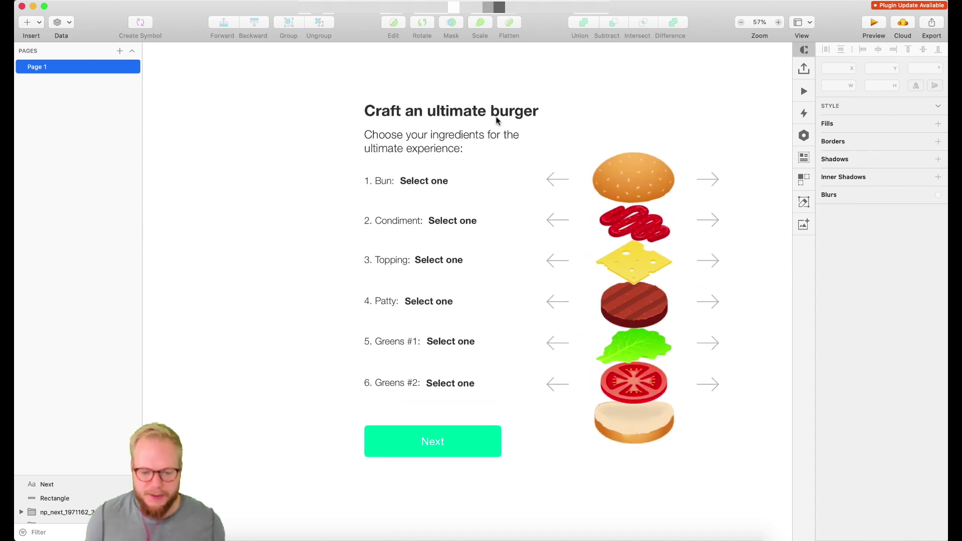
pyautogui.click(425, 181)
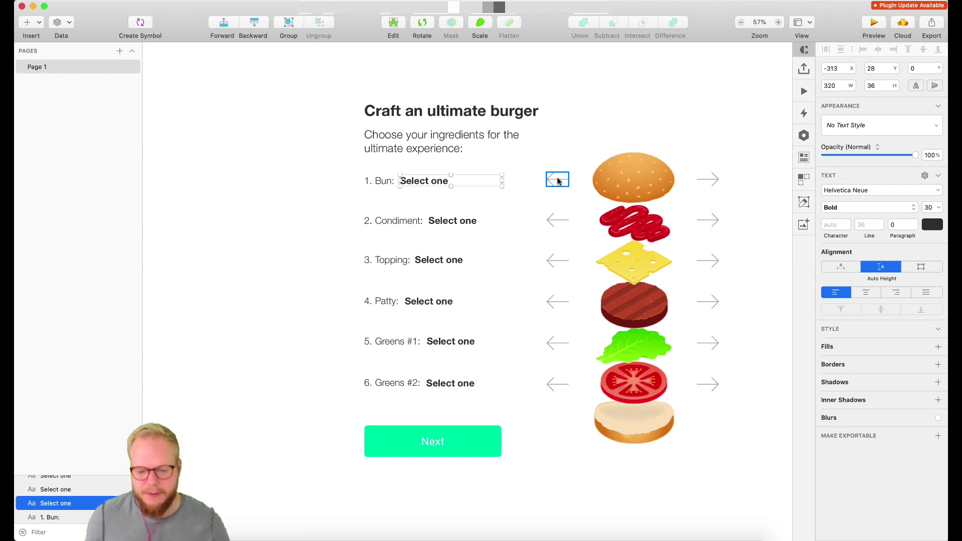
pyautogui.click(706, 179)
pyautogui.moveTo(626, 172)
pyautogui.mouseDown()
pyautogui.moveTo(614, 182)
pyautogui.moveTo(656, 178)
pyautogui.moveTo(612, 166)
pyautogui.moveTo(612, 182)
pyautogui.mouseUp()
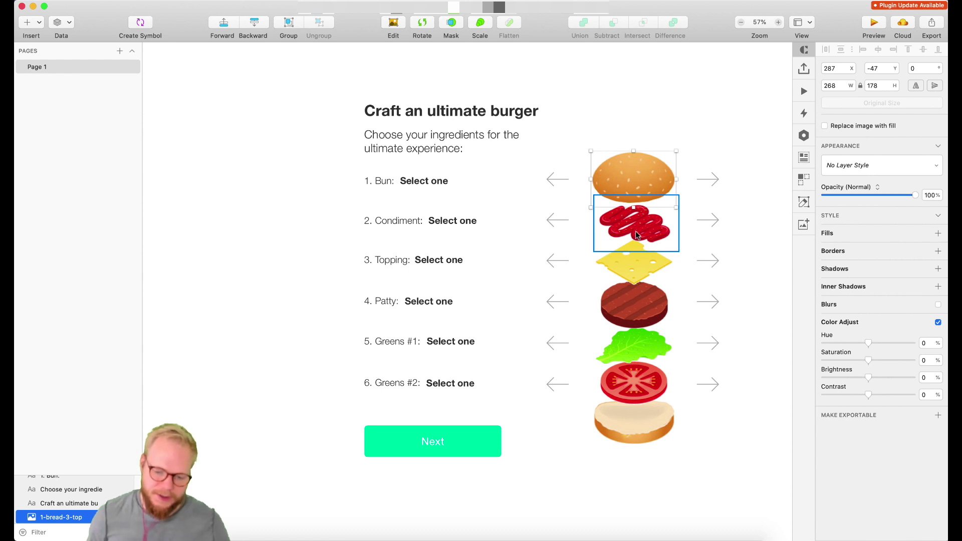
pyautogui.click(654, 237)
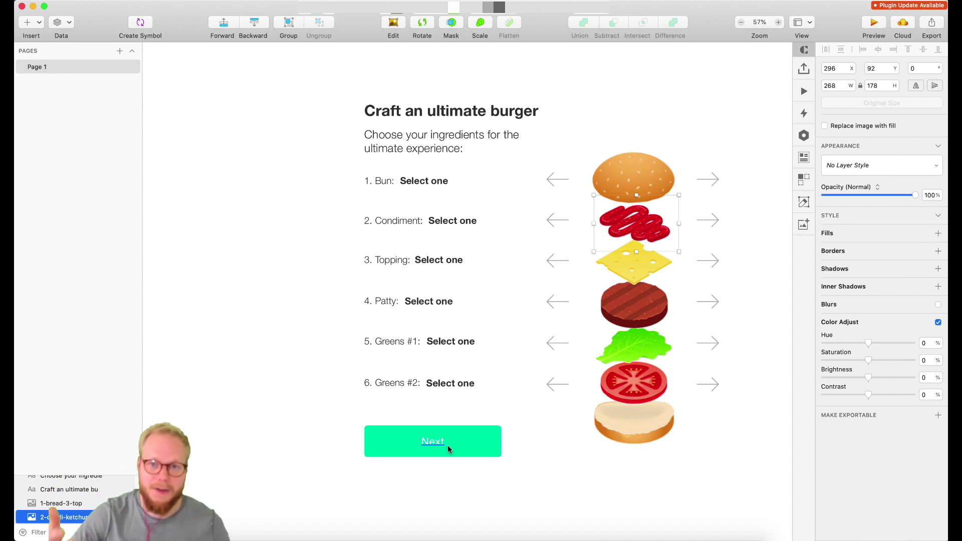
pyautogui.press('Escape')
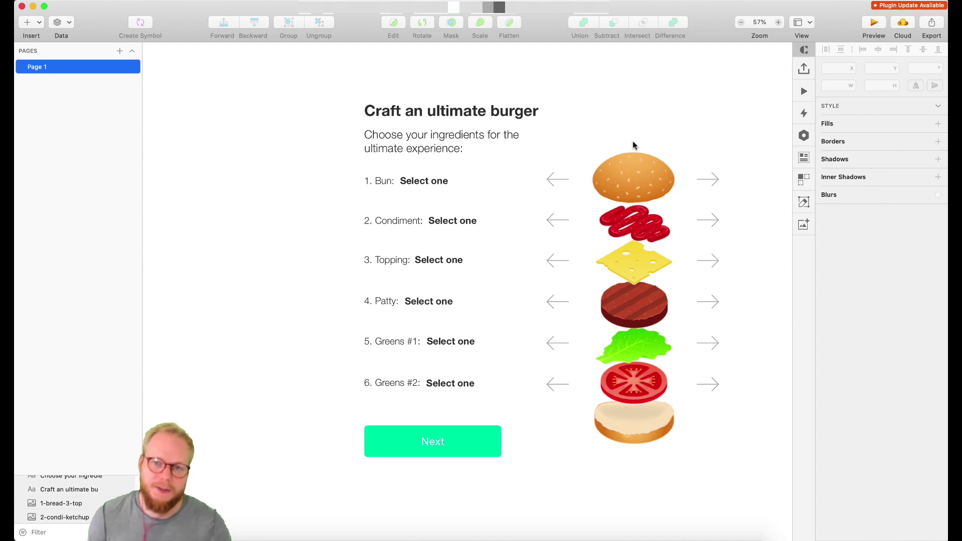
pyautogui.click(423, 176)
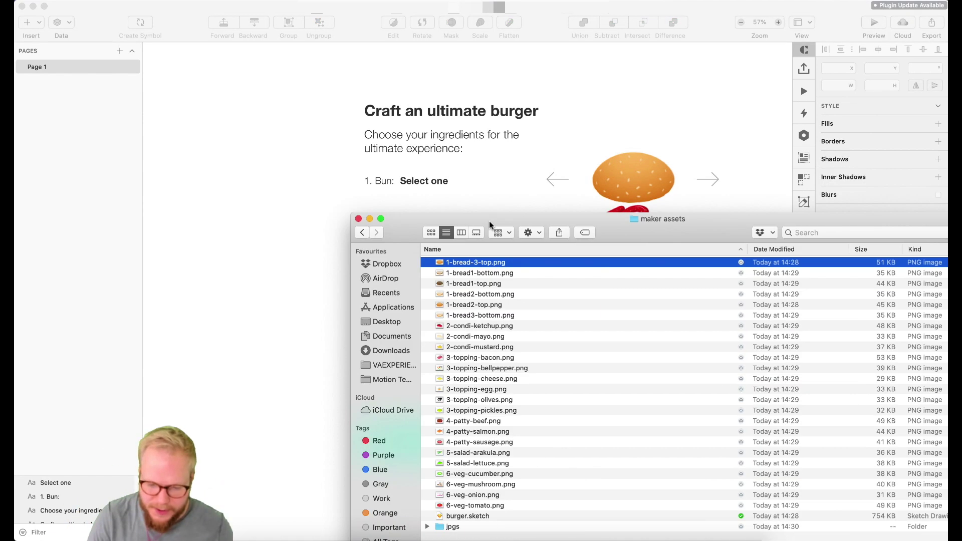
# Step: Preview the ingredient images in the maker assets folder one by one, from 1-bread-3-top.png to 6-veg-onion.png
pyautogui.moveTo(489, 221)
pyautogui.mouseDown()
pyautogui.moveTo(410, 69)
pyautogui.moveTo(427, 82)
pyautogui.mouseUp()
pyautogui.click(396, 133)
pyautogui.click(413, 124)
pyautogui.press('space')
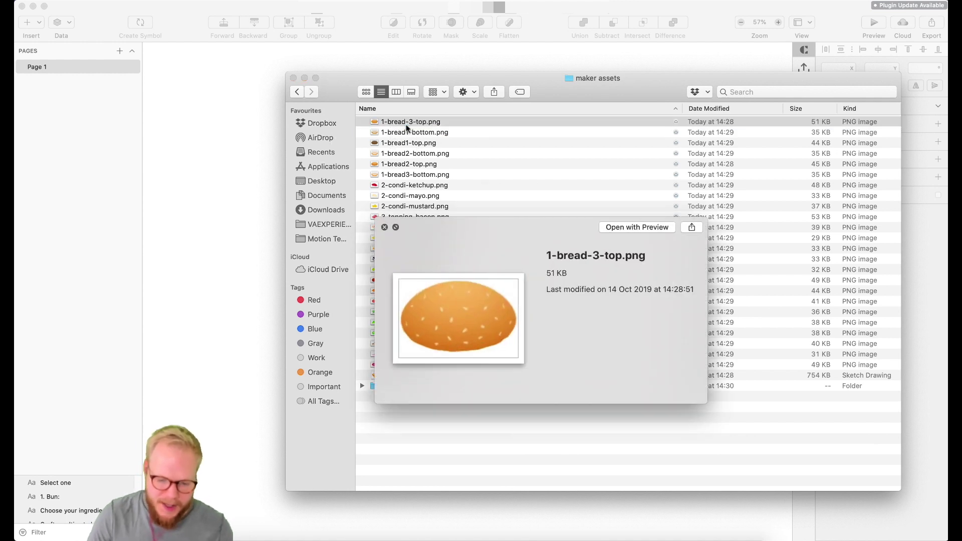
pyautogui.press('Down')
pyautogui.press('Down')
pyautogui.press('Down')
pyautogui.press('Down')
pyautogui.press('Down')
pyautogui.press('Down')
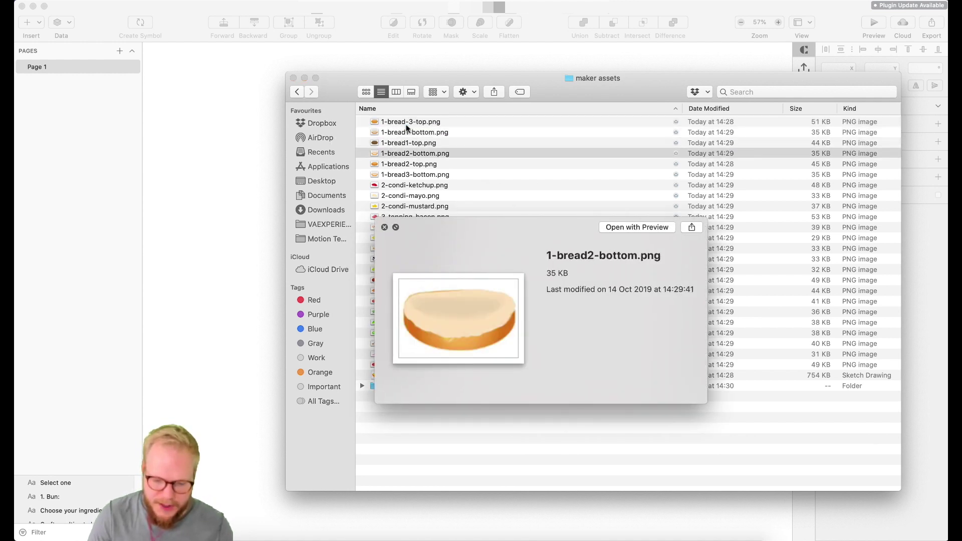
pyautogui.press('Down')
pyautogui.press('Down')
pyautogui.press('Down')
pyautogui.press('Down')
pyautogui.press('Down')
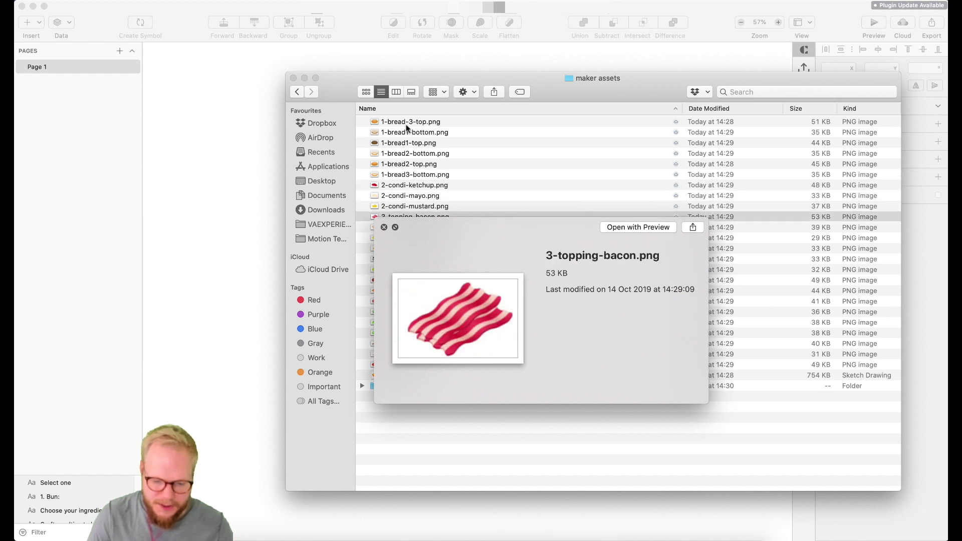
pyautogui.press('Down')
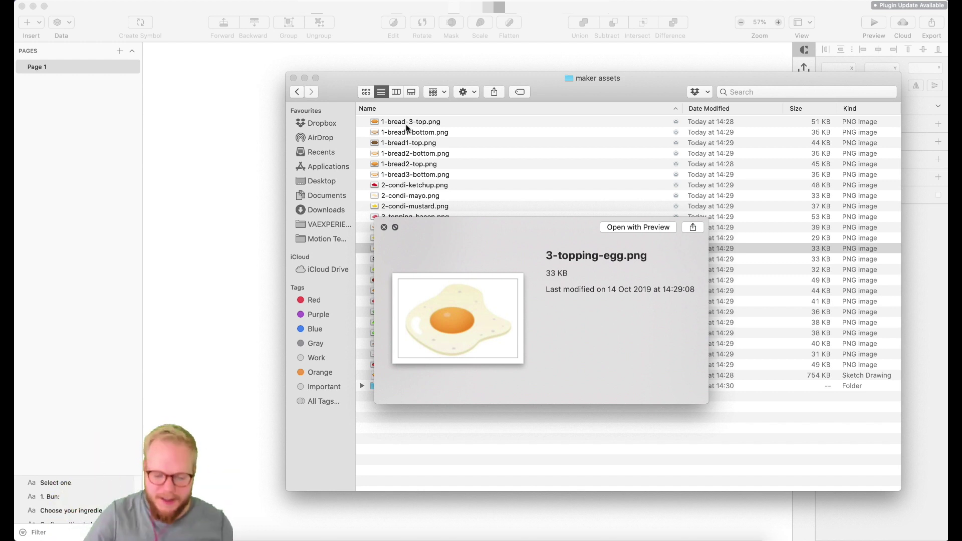
pyautogui.press('Down')
pyautogui.press('Down')
pyautogui.press('Down')
pyautogui.press('Down')
pyautogui.press('Down')
pyautogui.press('Down')
pyautogui.press('Down')
pyautogui.press('Down')
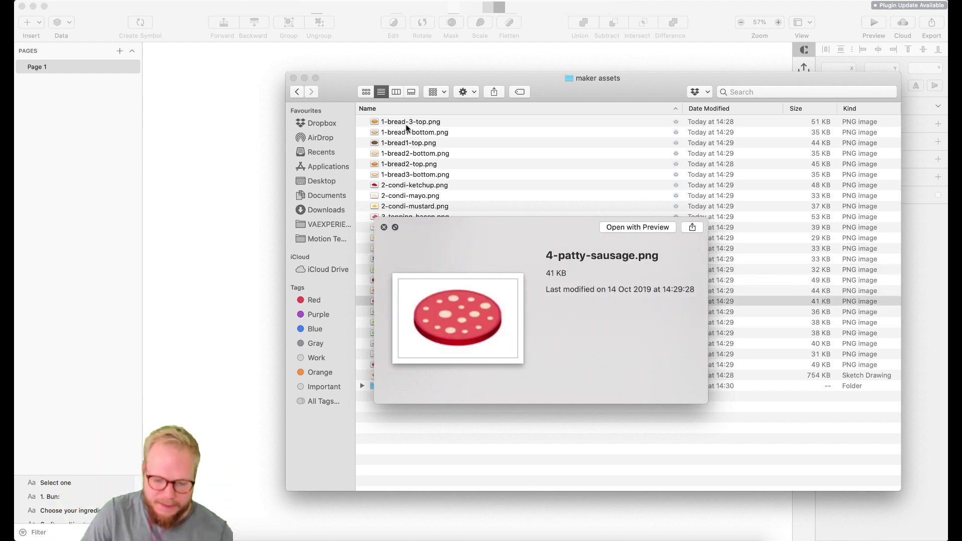
pyautogui.press('Down')
pyautogui.press('Down')
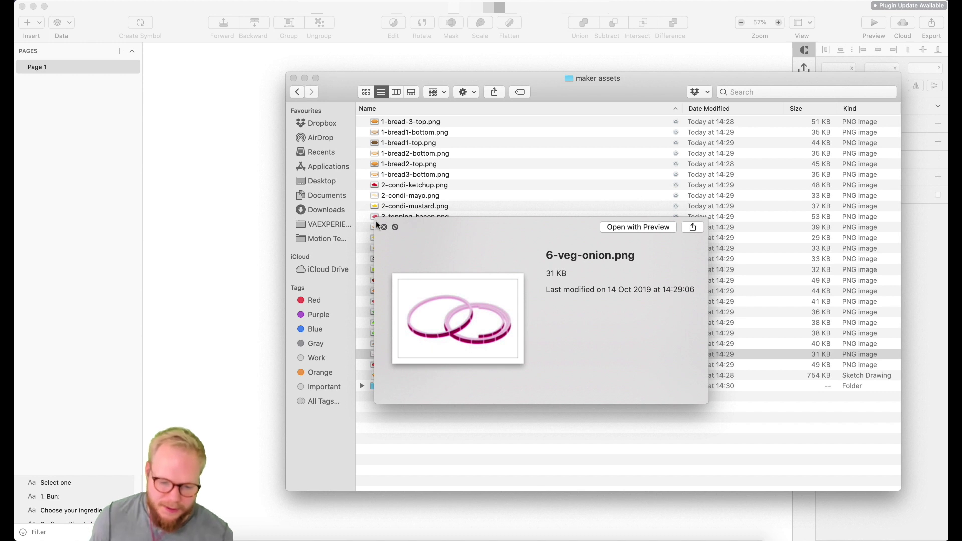
pyautogui.click(384, 227)
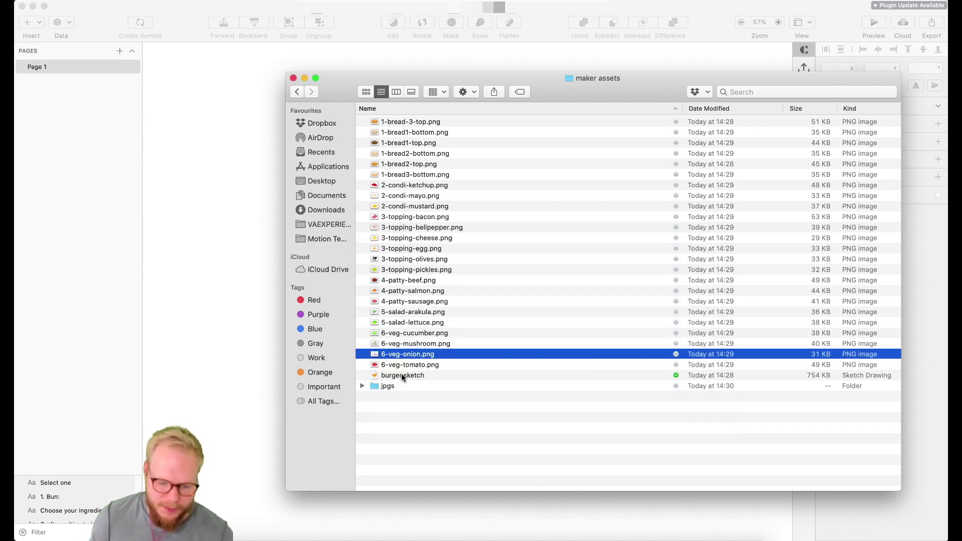
pyautogui.click(406, 364)
pyautogui.click(391, 143)
pyautogui.click(400, 185)
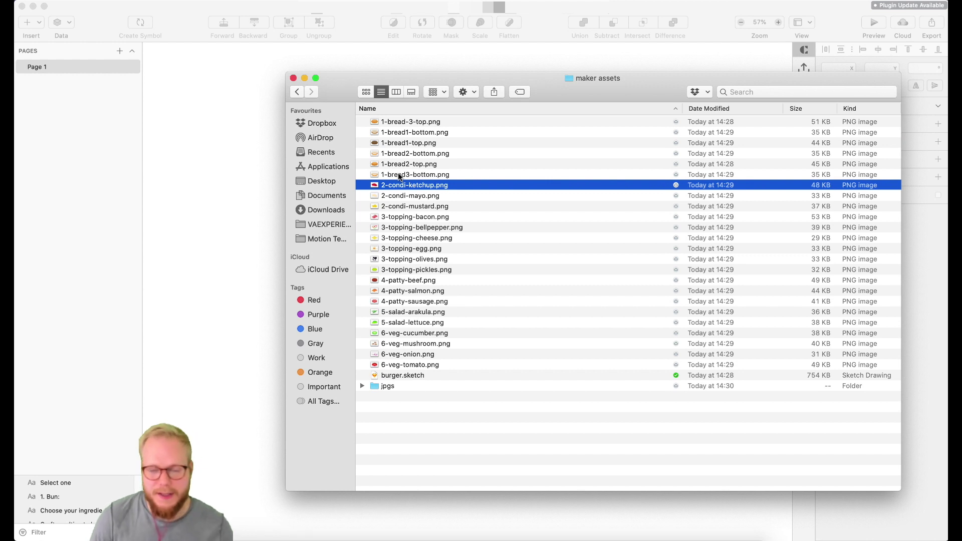
# Step: Switch to Axure RP with the Burger craft page and enlarge the outline to show more of the layers
pyautogui.click(259, 297)
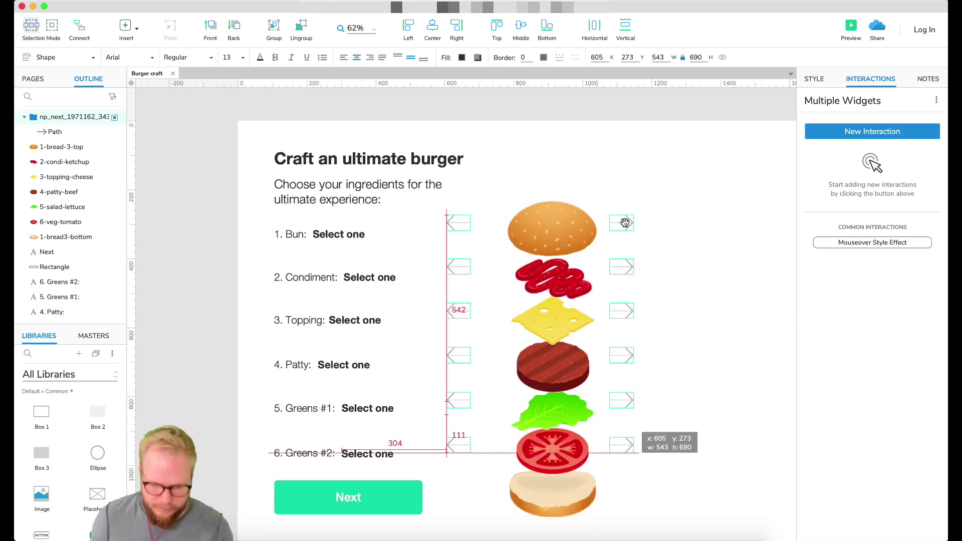
pyautogui.click(579, 180)
pyautogui.scroll(-1, 579, 180)
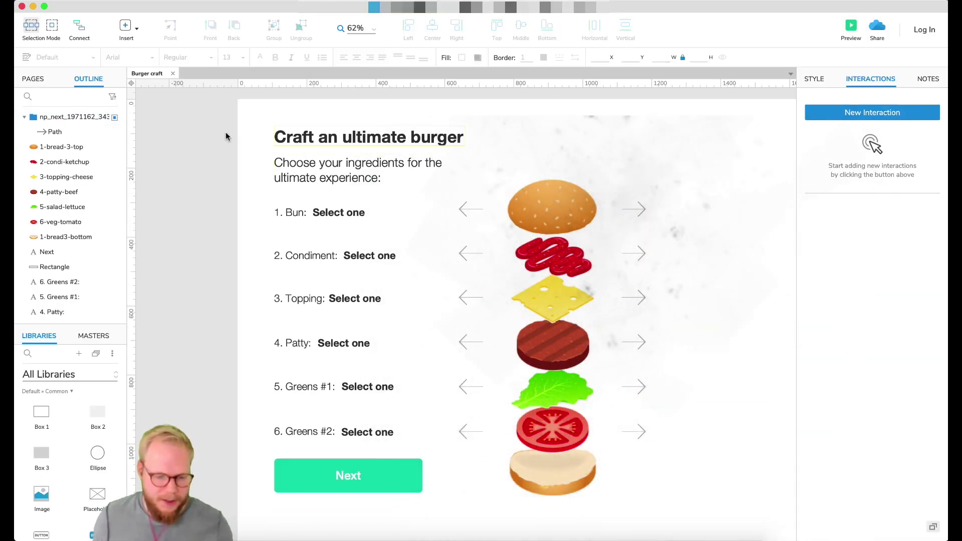
pyautogui.moveTo(80, 323); pyautogui.dragTo(80, 497)
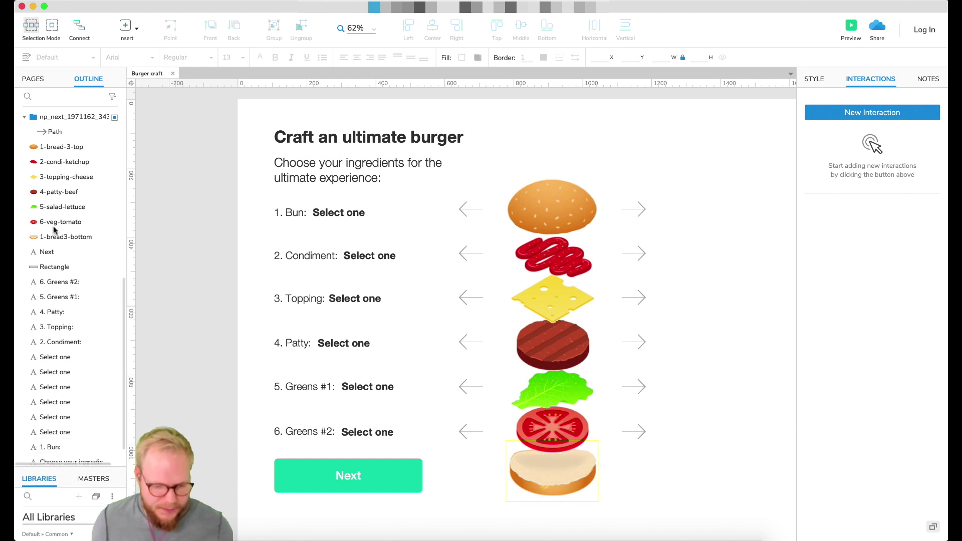
# Step: Convert the Next text and its green rectangle into one dynamic panel named ++btn
pyautogui.click(386, 461)
pyautogui.keyDown('shift'); pyautogui.click(386, 461); pyautogui.keyUp('shift')
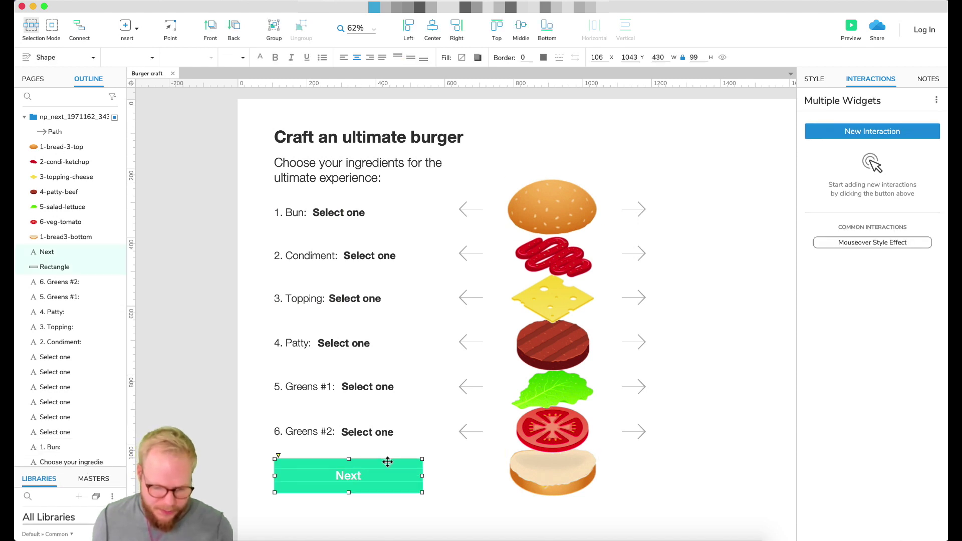
pyautogui.rightClick(385, 465)
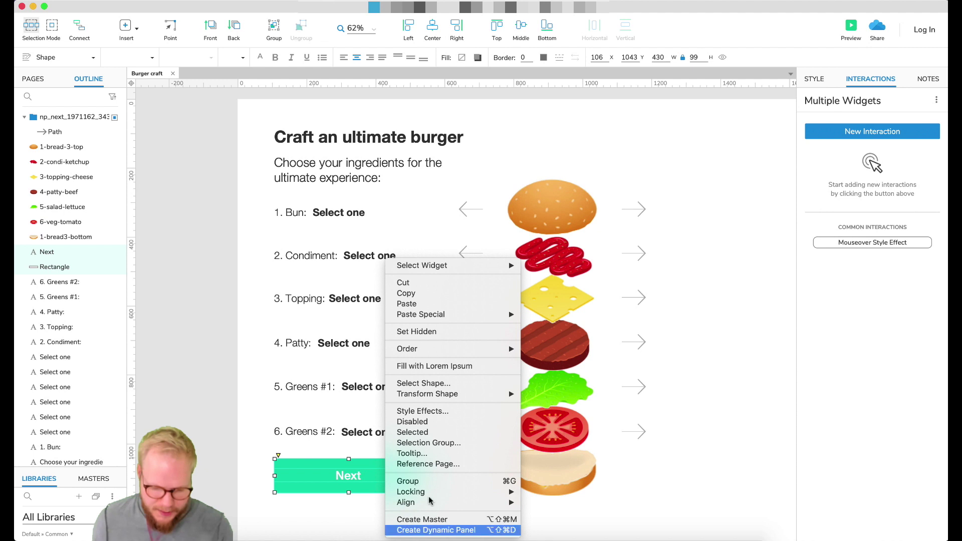
pyautogui.click(457, 530)
pyautogui.click(886, 100)
pyautogui.write('++btn')
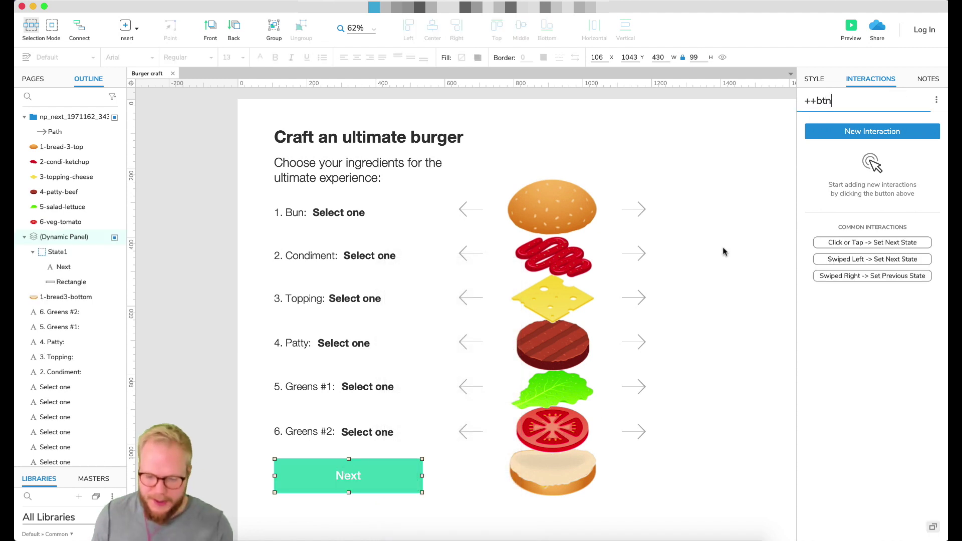
pyautogui.click(702, 244)
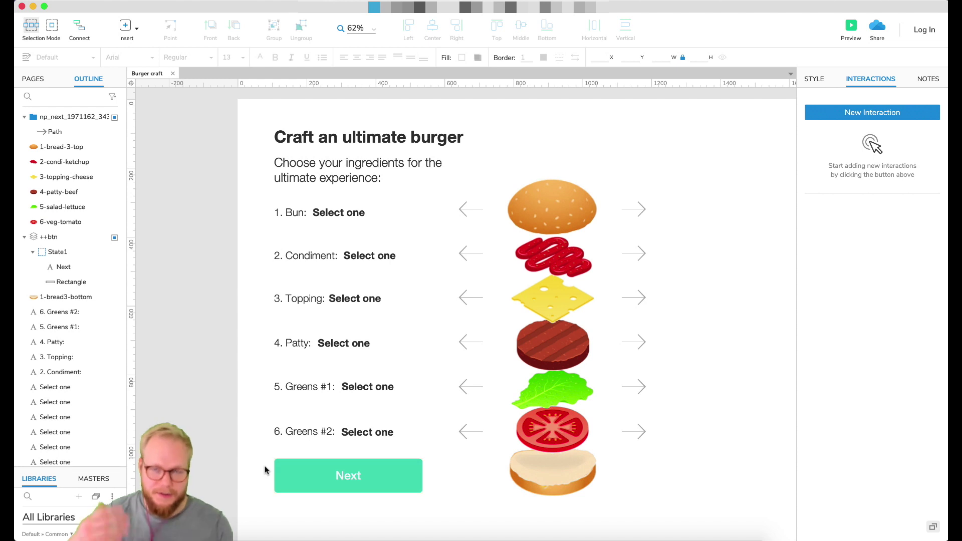
# Step: Name the "Select one" text beside Bun ++1bun
pyautogui.click(381, 431)
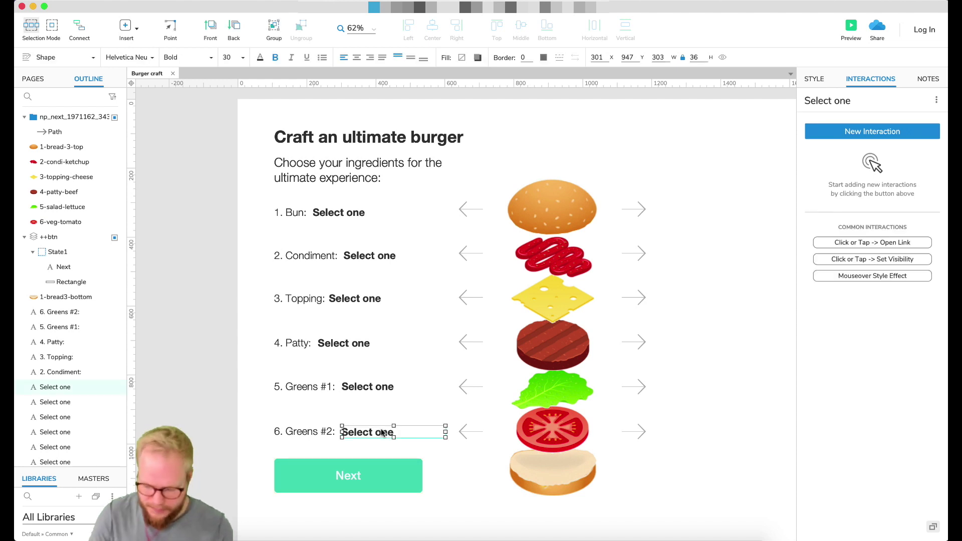
pyautogui.click(407, 367)
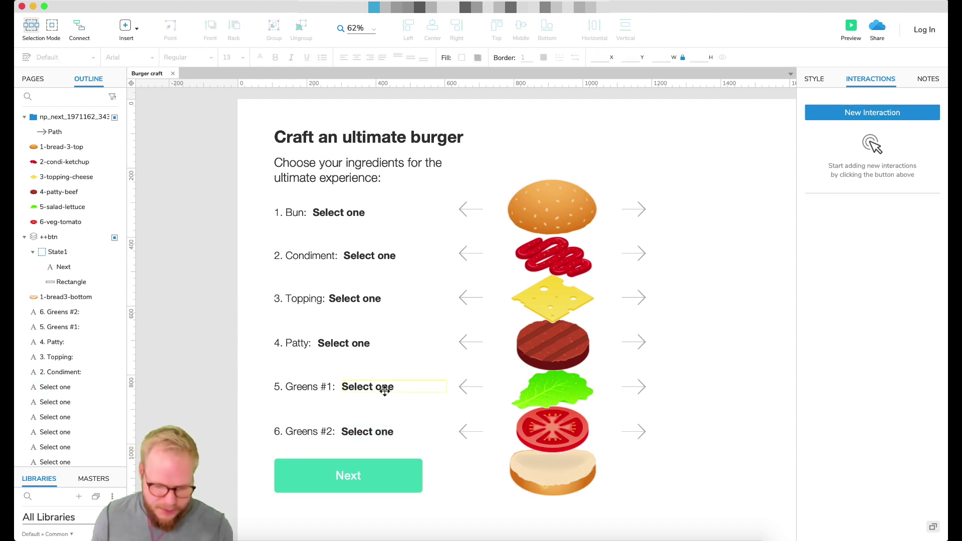
pyautogui.click(338, 216)
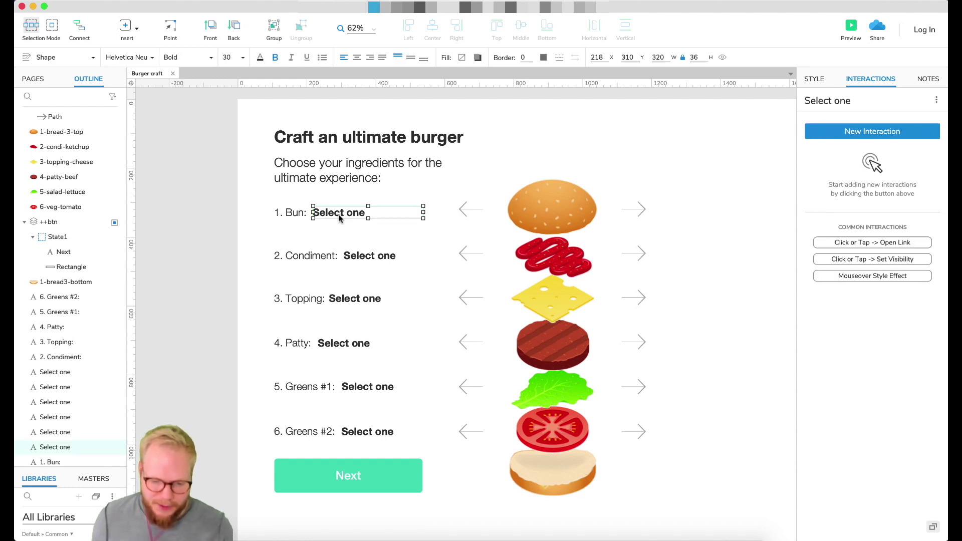
pyautogui.click(895, 95)
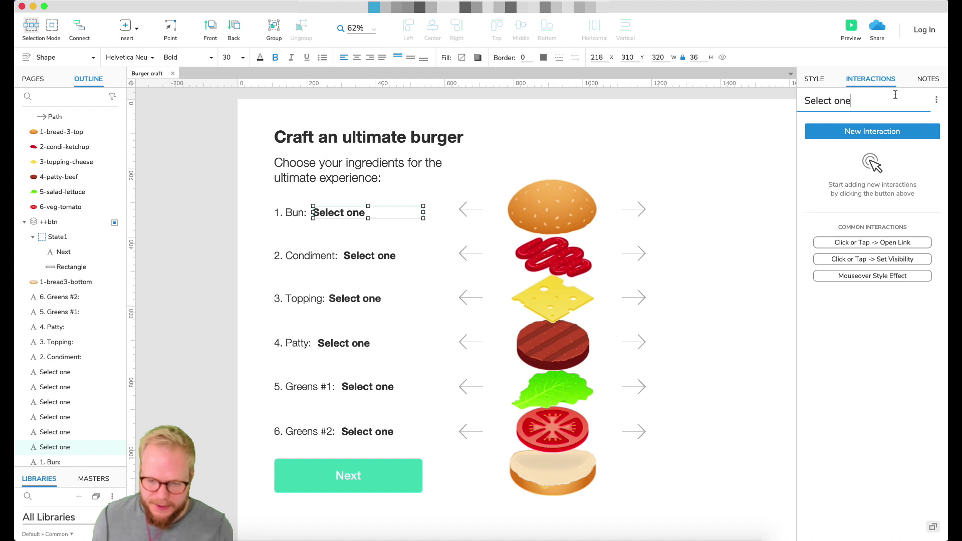
pyautogui.press('super+a')
pyautogui.write('++')
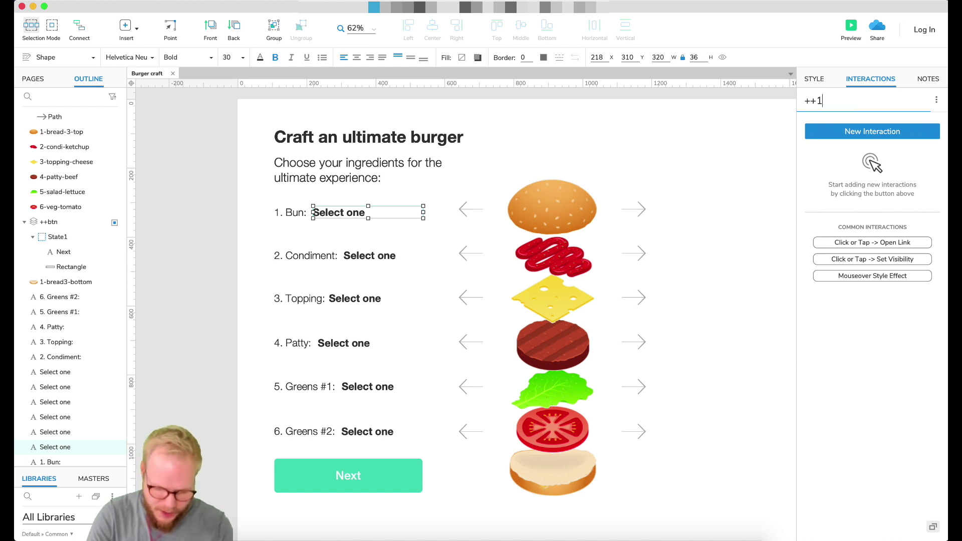
pyautogui.write('1bun')
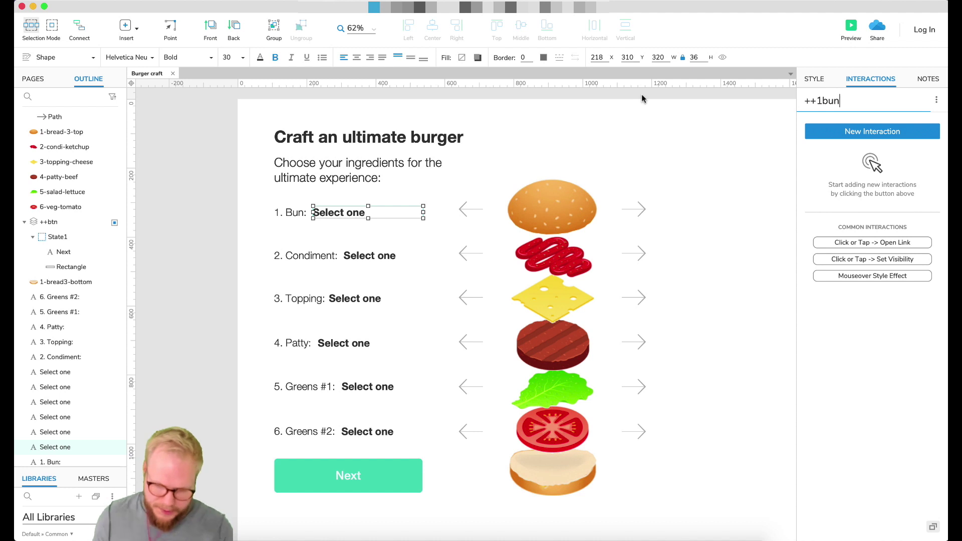
# Step: Name the "Select one" text beside Condiment ++2condiment
pyautogui.click(351, 260)
pyautogui.press('super+a')
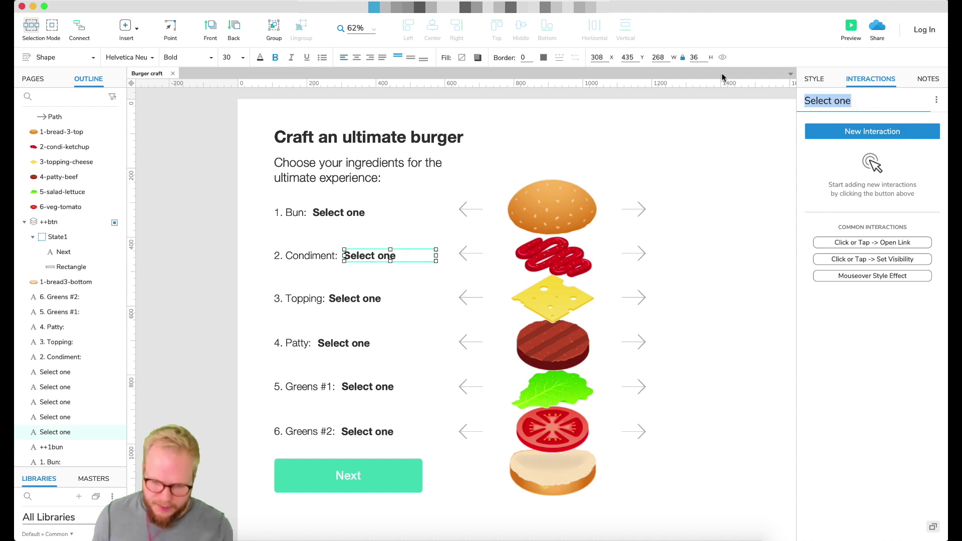
pyautogui.write('++2condiment')
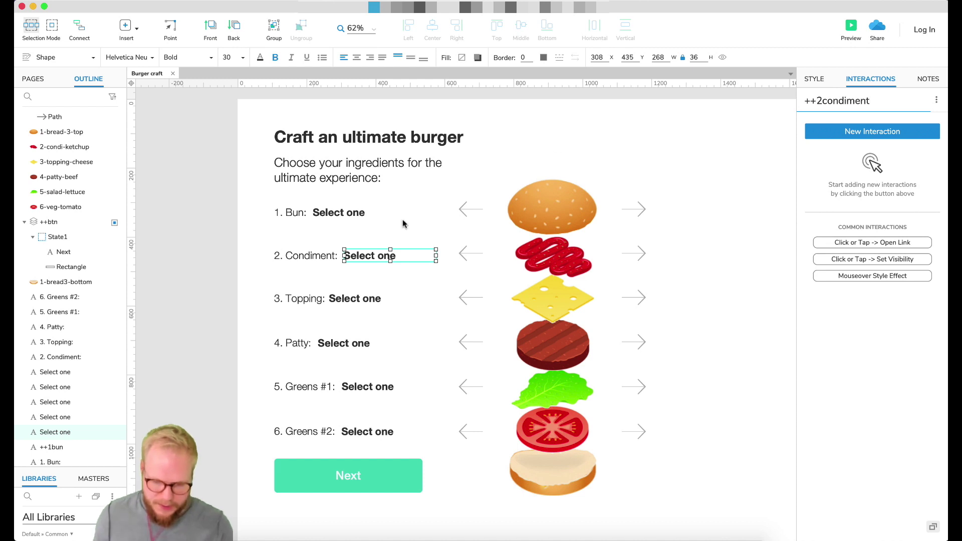
# Step: Name the "Select one" texts for Topping, Patty, Greens #1 and Greens #2 ++3topping, ++4patty, ++5greens1 and ++6greens2
pyautogui.click(349, 298)
pyautogui.click(344, 343)
pyautogui.write('++4patty')
pyautogui.click(367, 386)
pyautogui.click(367, 432)
# Step: Check the widget names of the six "Select one" texts from Bun down to Greens #2
pyautogui.click(297, 343)
pyautogui.click(365, 276)
pyautogui.click(356, 215)
pyautogui.click(380, 250)
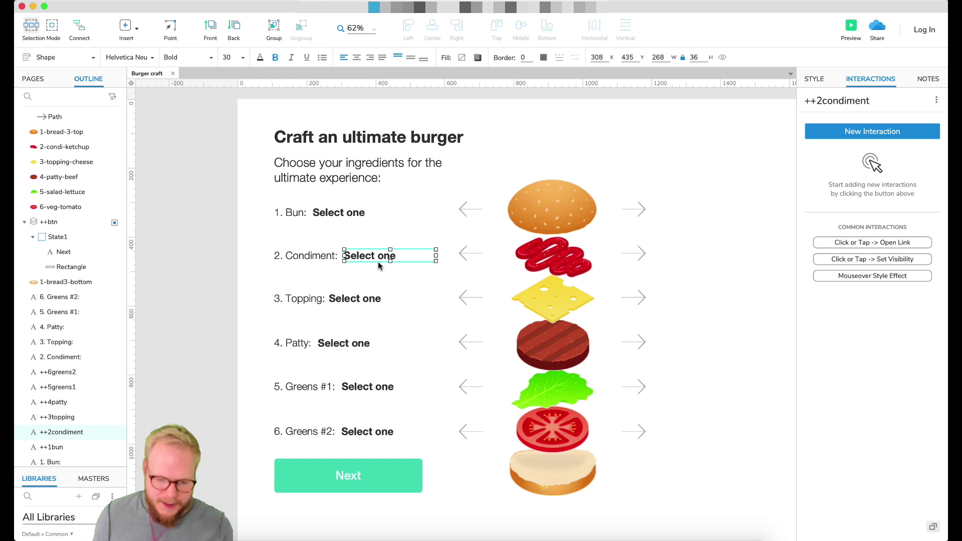
pyautogui.click(359, 298)
pyautogui.click(358, 345)
pyautogui.click(369, 386)
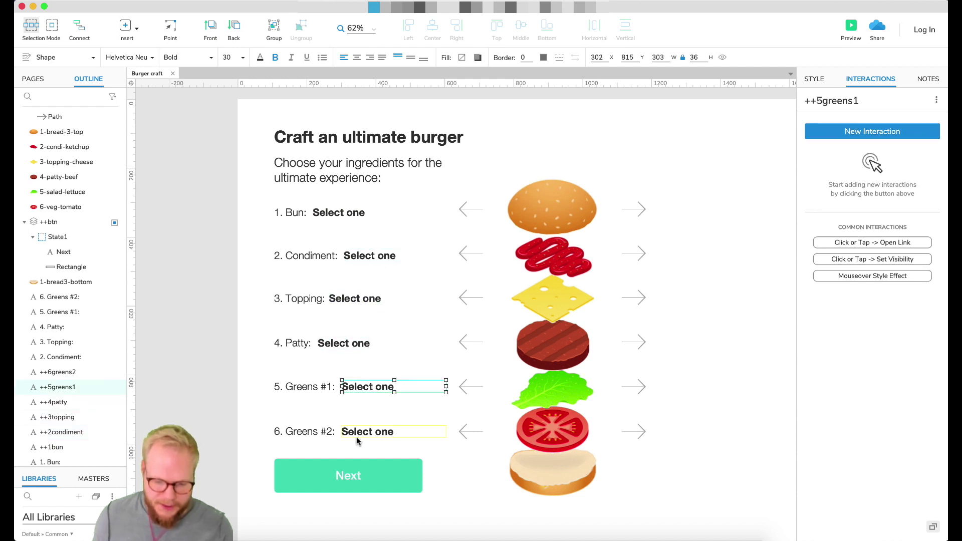
pyautogui.click(361, 434)
pyautogui.click(711, 306)
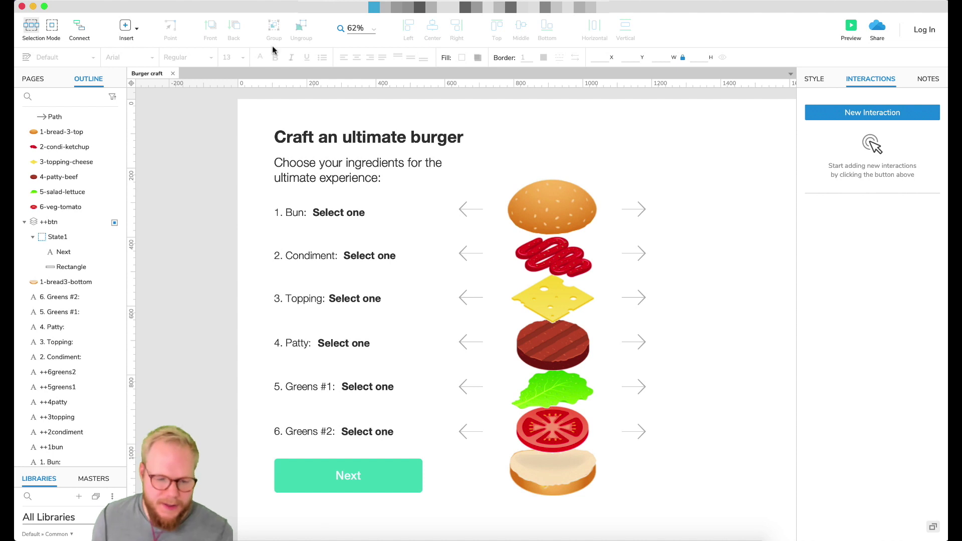
# Step: Open the project's global variables and enlarge their window, placing it clear of the ingredient labels
pyautogui.click(191, 1)
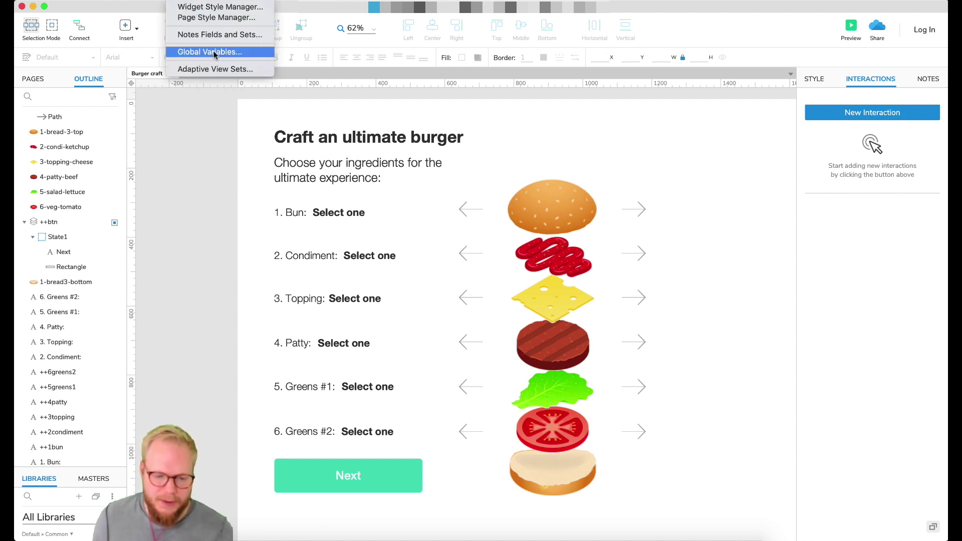
pyautogui.click(209, 52)
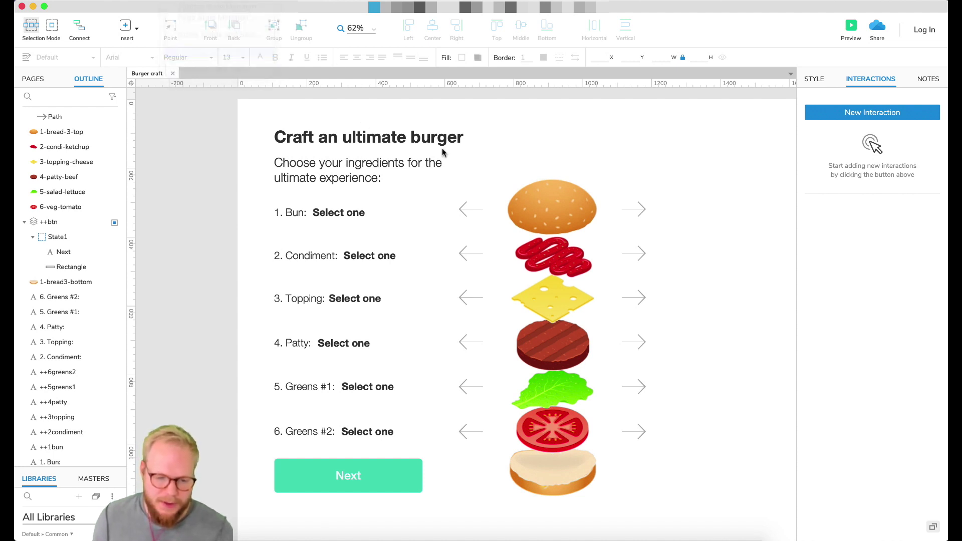
pyautogui.moveTo(454, 167); pyautogui.dragTo(738, 15)
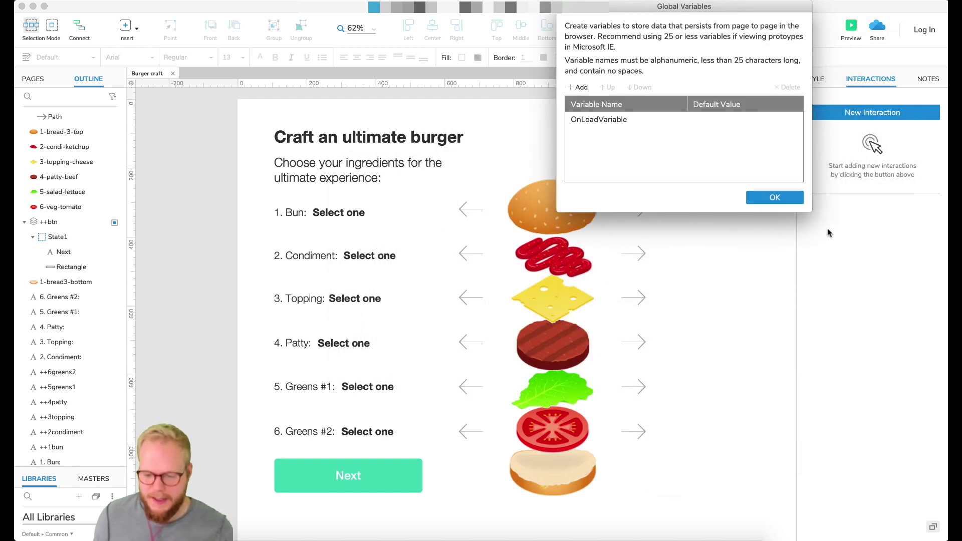
pyautogui.moveTo(810, 209); pyautogui.dragTo(824, 457)
pyautogui.click(682, 4)
pyautogui.click(611, 13)
pyautogui.moveTo(611, 13); pyautogui.dragTo(688, 44)
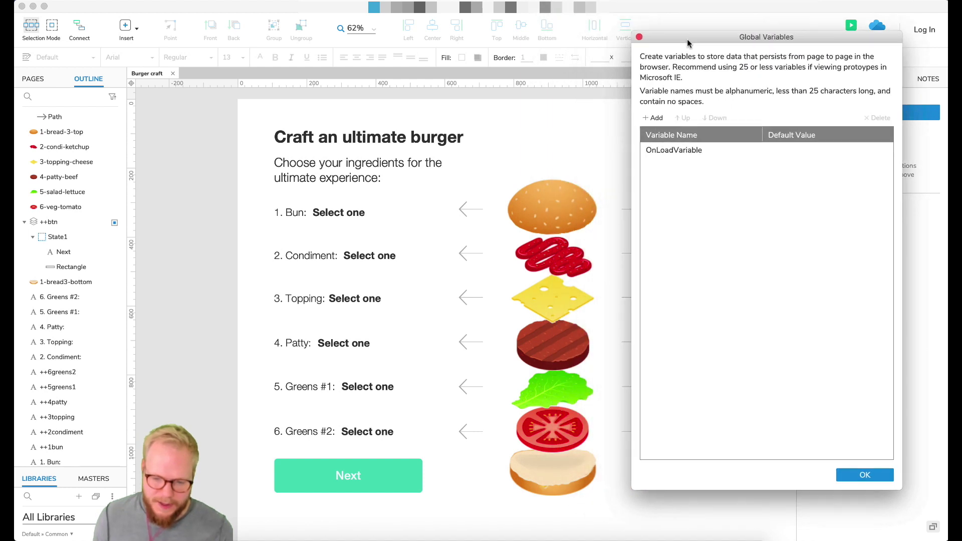
# Step: Add six global variables named Bun, Condiment, Topping, Patty, Greens1 and Greens2
pyautogui.click(654, 117)
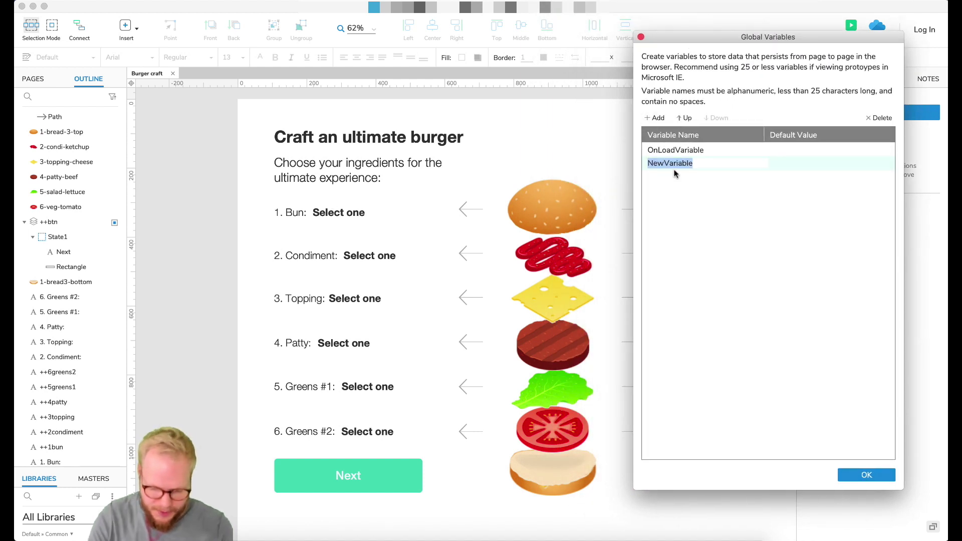
pyautogui.write('Bun')
pyautogui.click(656, 118)
pyautogui.write('Condime')
pyautogui.click(656, 117)
pyautogui.write('Topping')
pyautogui.click(656, 118)
pyautogui.write('Patty')
pyautogui.click(657, 118)
pyautogui.write('Greens1')
pyautogui.click(656, 118)
pyautogui.write('Greens2')
# Step: Give the variables Bun, Condiment, Topping and Patty the default value "Select one" and accept the global variables
pyautogui.click(782, 166)
pyautogui.click(786, 164)
pyautogui.write('Select one')
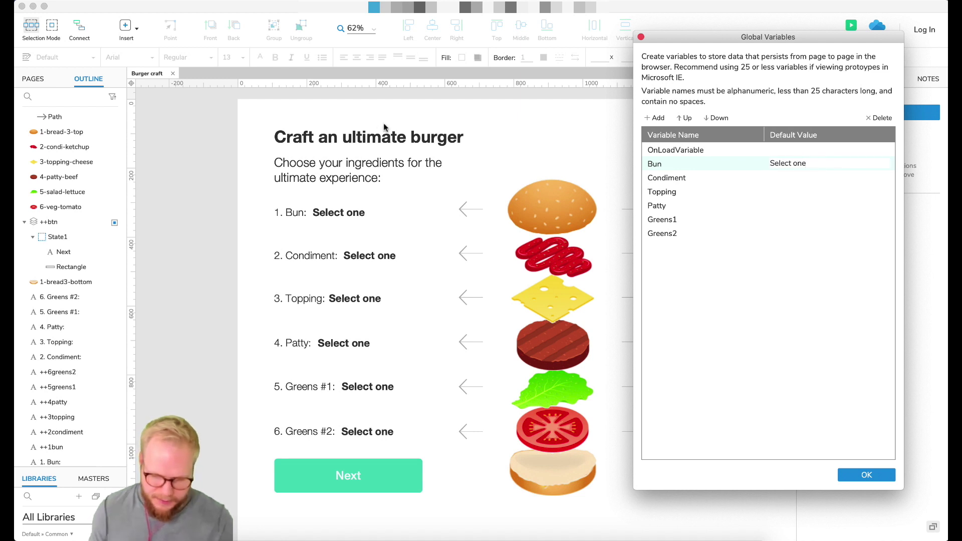
pyautogui.click(796, 178)
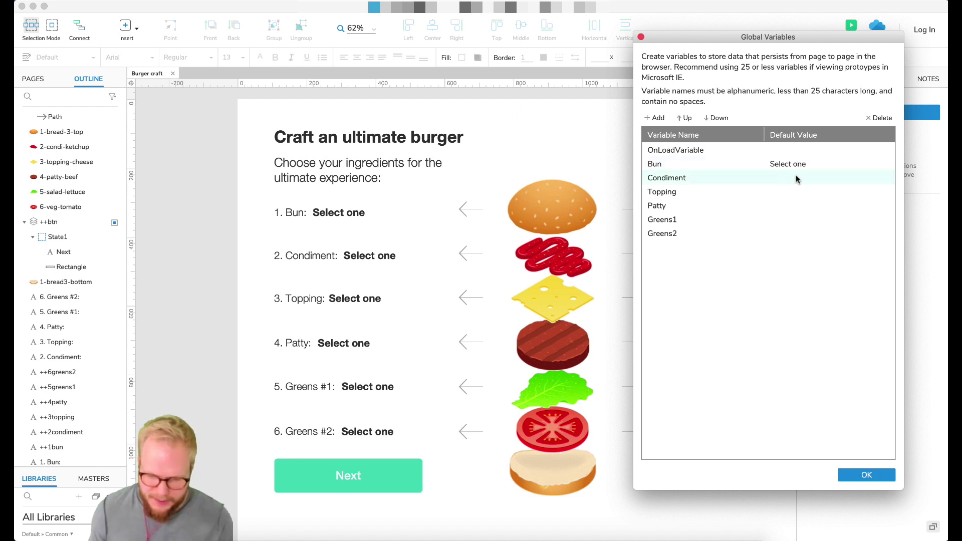
pyautogui.click(796, 179)
pyautogui.write('Select one')
pyautogui.click(797, 192)
pyautogui.write('Select one')
pyautogui.click(796, 206)
pyautogui.write('Select one')
pyautogui.click(866, 474)
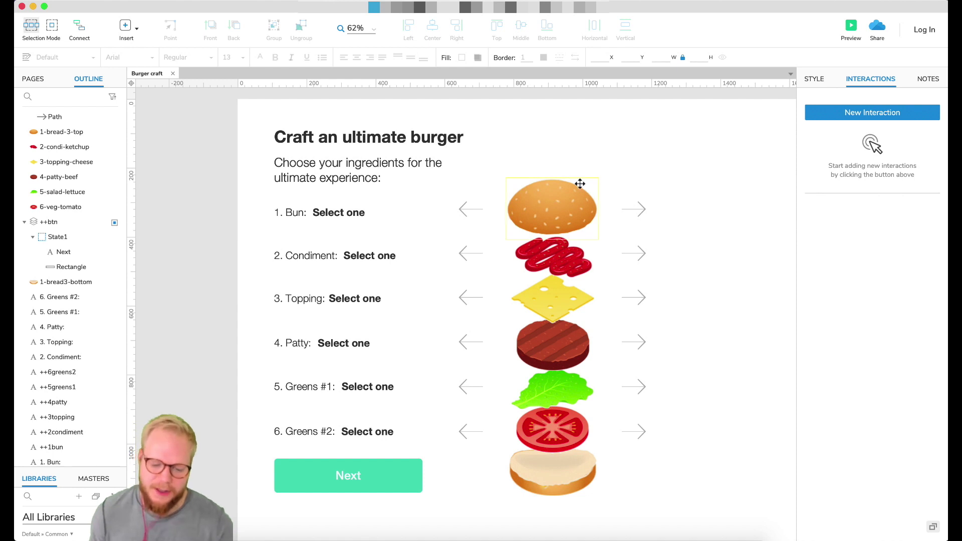
# Step: Check the widget names of the burger images from the top bun down to the bottom bun
pyautogui.click(560, 193)
pyautogui.click(546, 255)
pyautogui.click(543, 301)
pyautogui.click(549, 350)
pyautogui.click(551, 388)
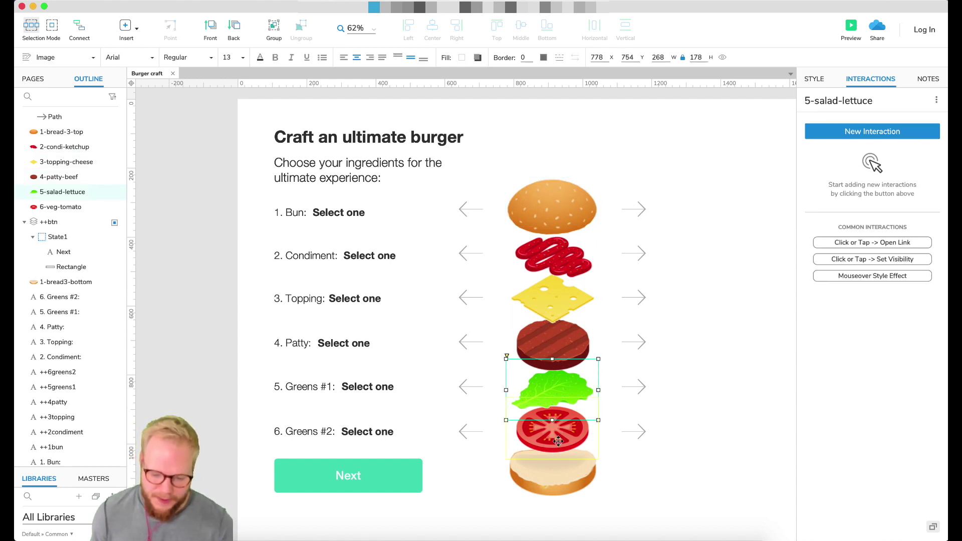
pyautogui.click(557, 435)
pyautogui.click(559, 480)
pyautogui.click(562, 185)
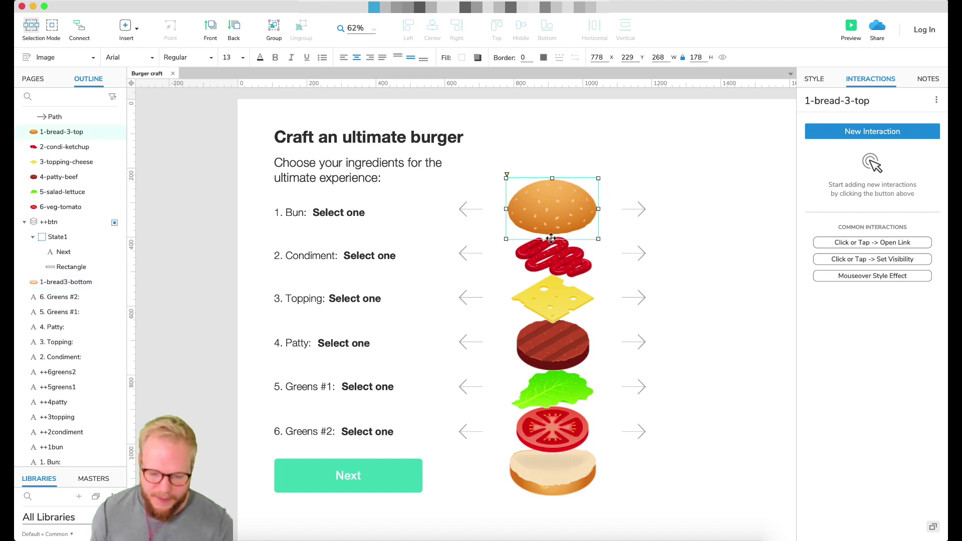
pyautogui.click(559, 270)
pyautogui.click(564, 301)
pyautogui.click(561, 346)
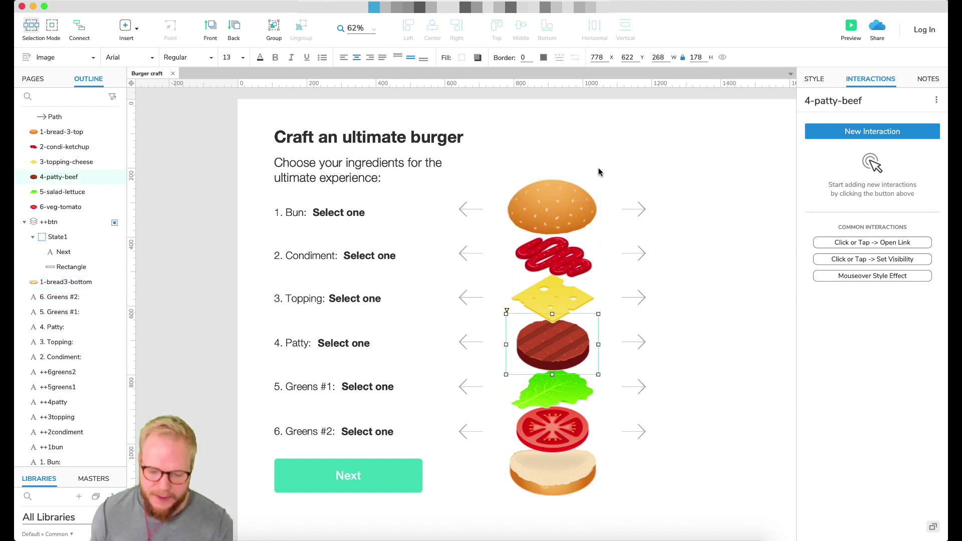
pyautogui.press('Escape')
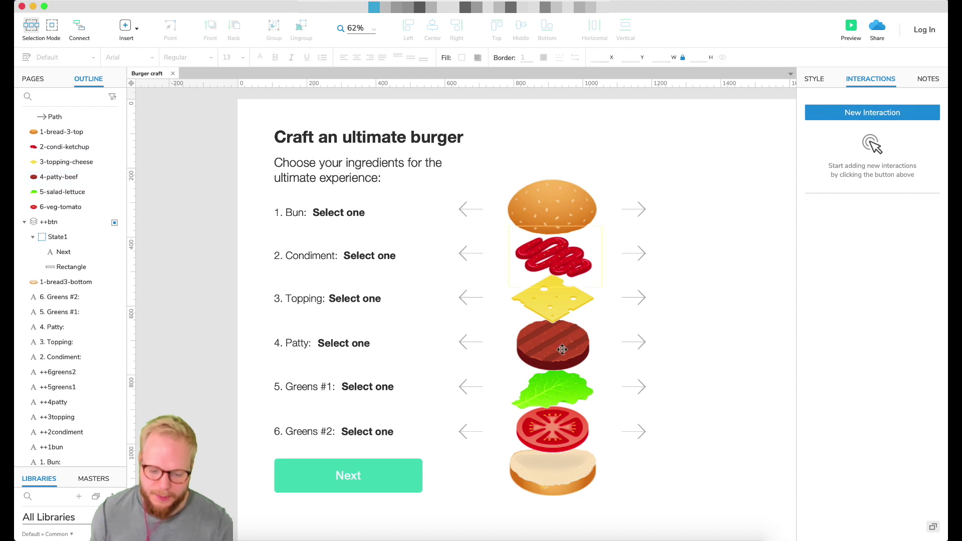
# Step: Convert the top and bottom bun images together into one dynamic panel named ++DP-bun
pyautogui.click(555, 189)
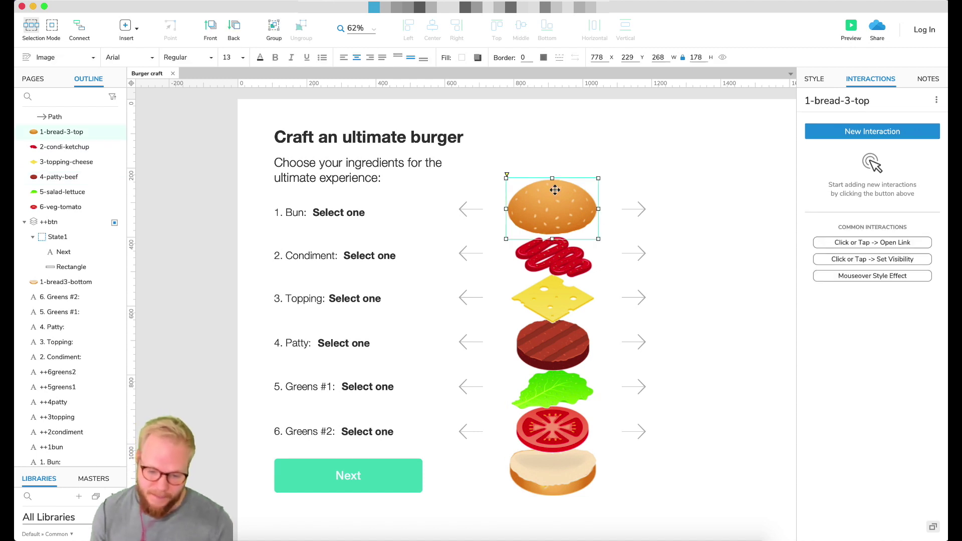
pyautogui.keyDown('shift'); pyautogui.click(561, 472); pyautogui.keyUp('shift')
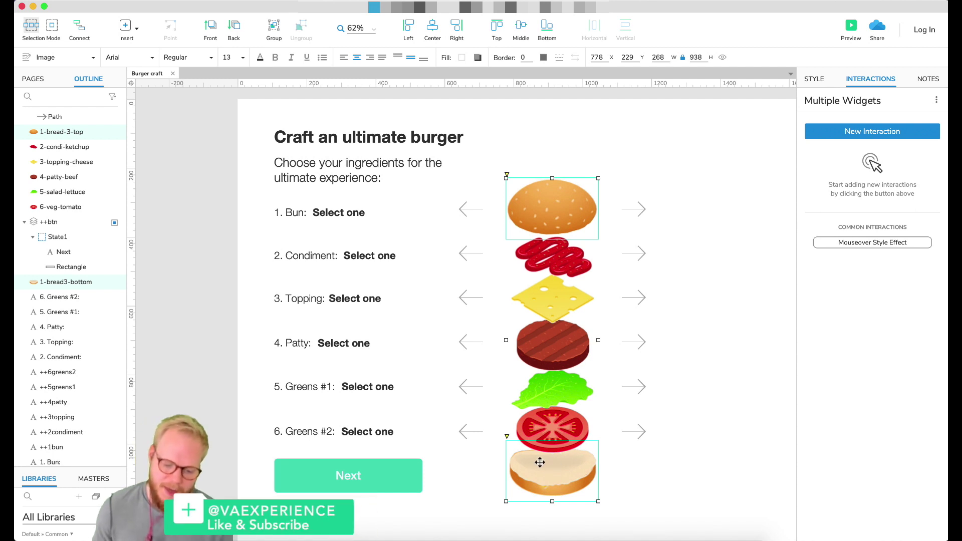
pyautogui.rightClick(540, 463)
pyautogui.click(608, 530)
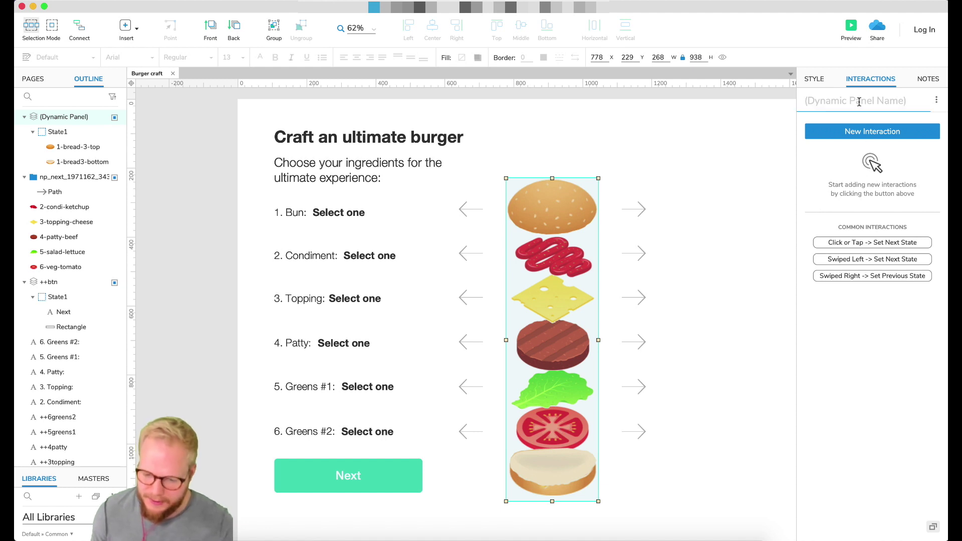
pyautogui.write('++DP-bun')
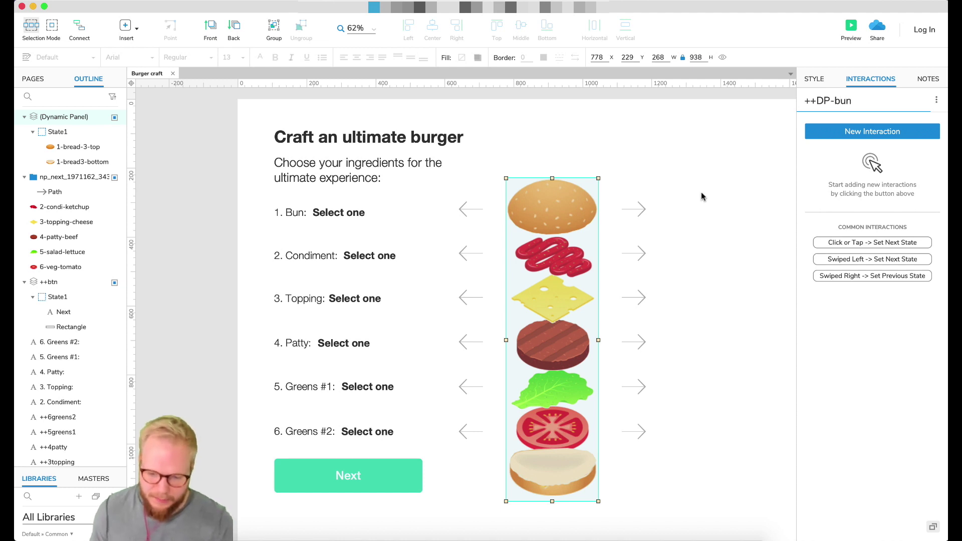
# Step: Convert the ketchup image into a dynamic panel named ++DP-condiment
pyautogui.click(551, 253)
pyautogui.rightClick(553, 257)
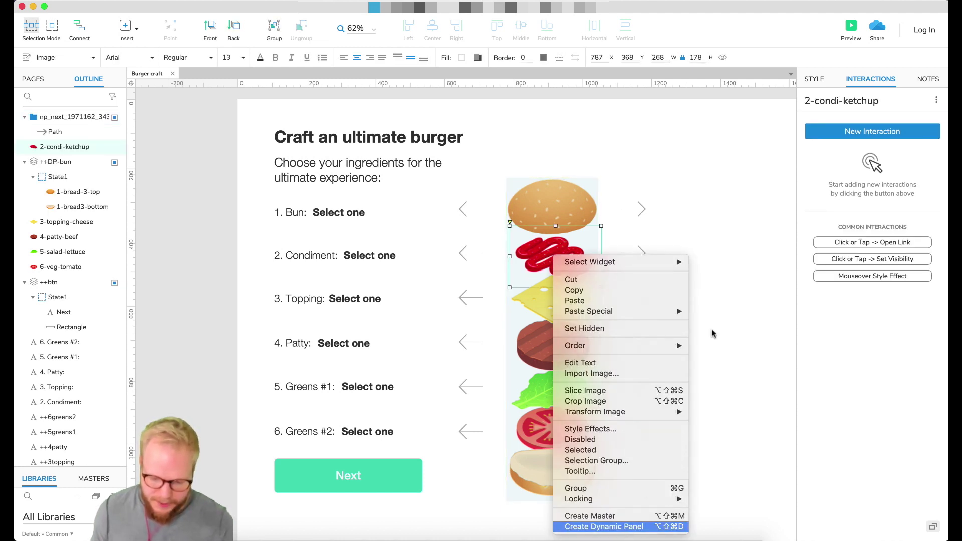
pyautogui.press('Return')
pyautogui.click(852, 100)
pyautogui.write('++DP-condiment')
# Step: Convert the cheese image into a dynamic panel named ++DP-topping
pyautogui.click(551, 305)
pyautogui.click(551, 305)
pyautogui.rightClick(551, 306)
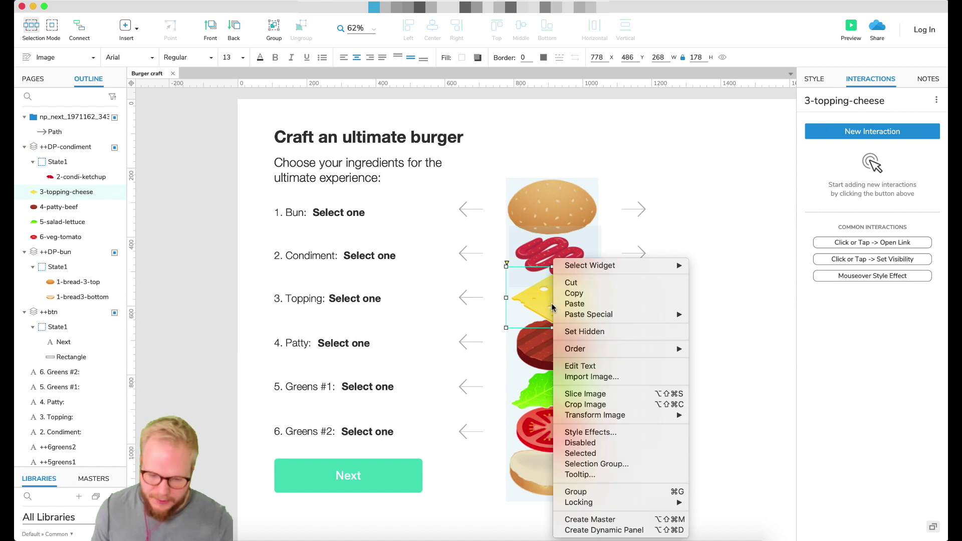
pyautogui.click(616, 530)
pyautogui.click(857, 102)
pyautogui.write('++DP-')
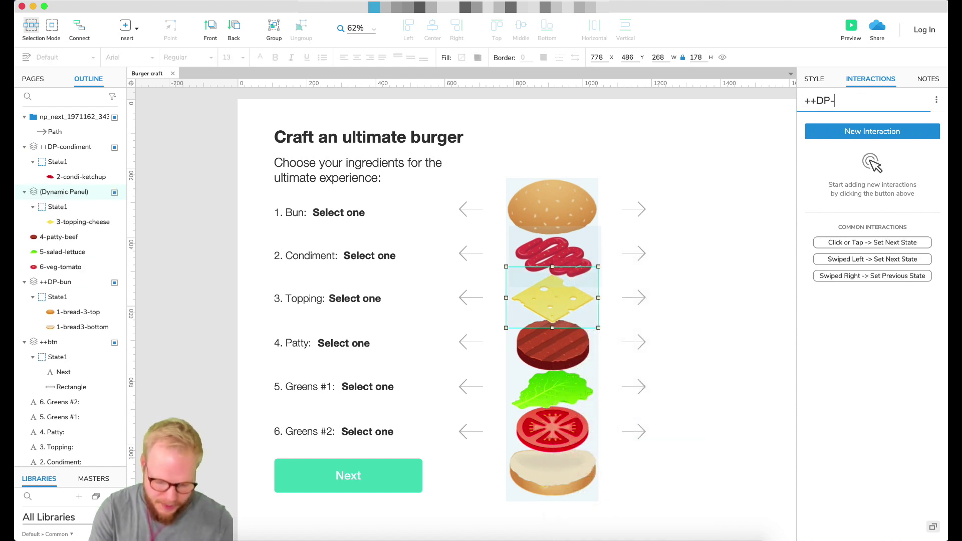
pyautogui.write('toppig')
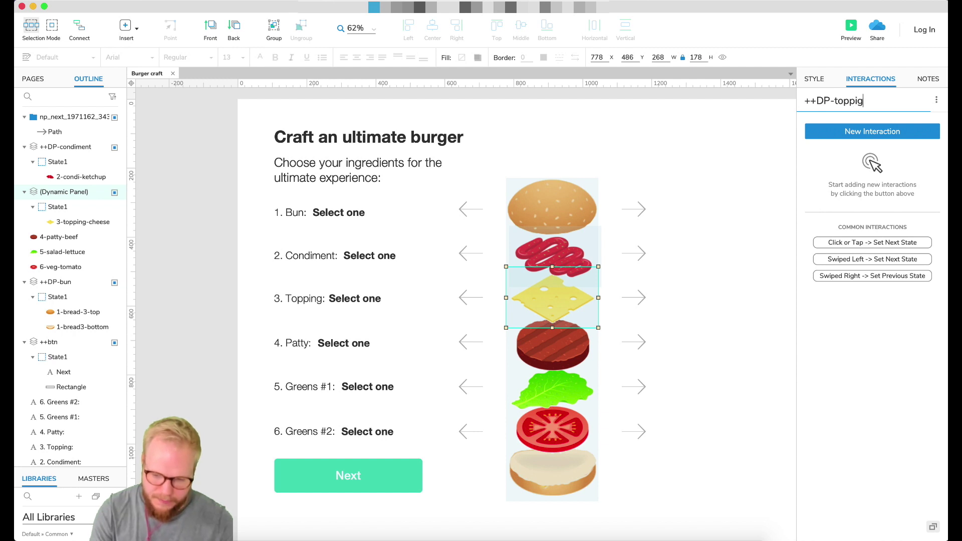
pyautogui.click(688, 266)
# Step: Convert the beef patty image into a dynamic panel named ++DP-patty
pyautogui.click(518, 351)
pyautogui.rightClick(552, 347)
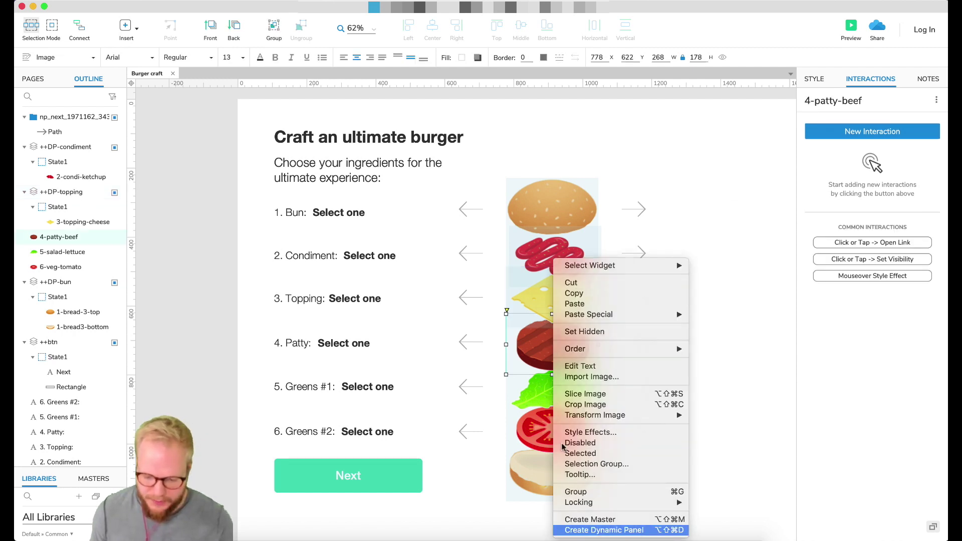
pyautogui.click(614, 529)
pyautogui.write('++DP-patty')
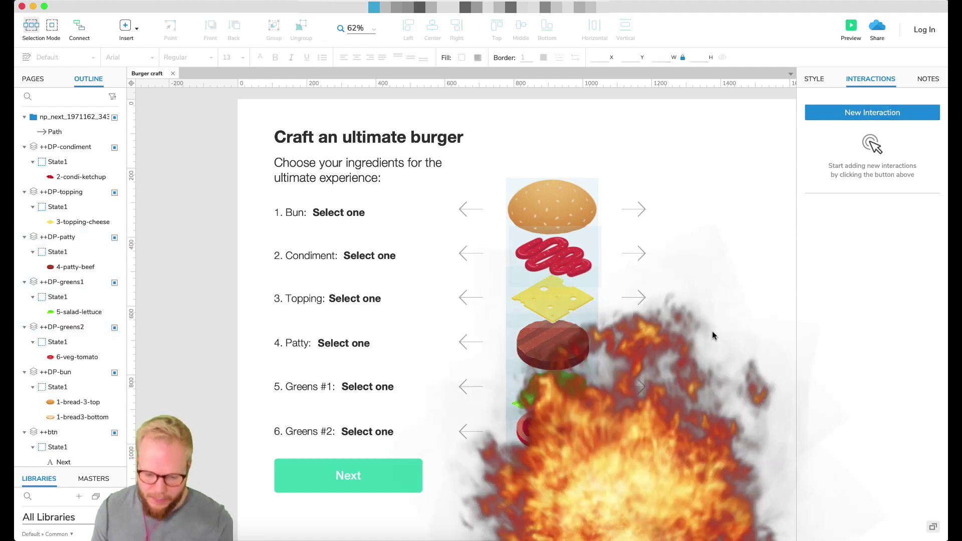
# Step: Shift the ++DP-condiment panel slightly to the left, to X 783, to line it up with the burger stack
pyautogui.click(577, 192)
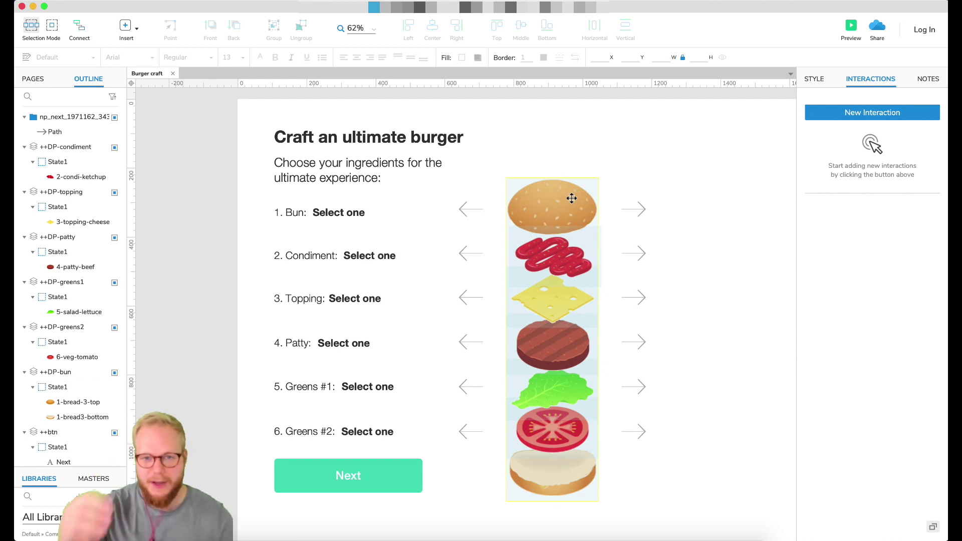
pyautogui.click(561, 256)
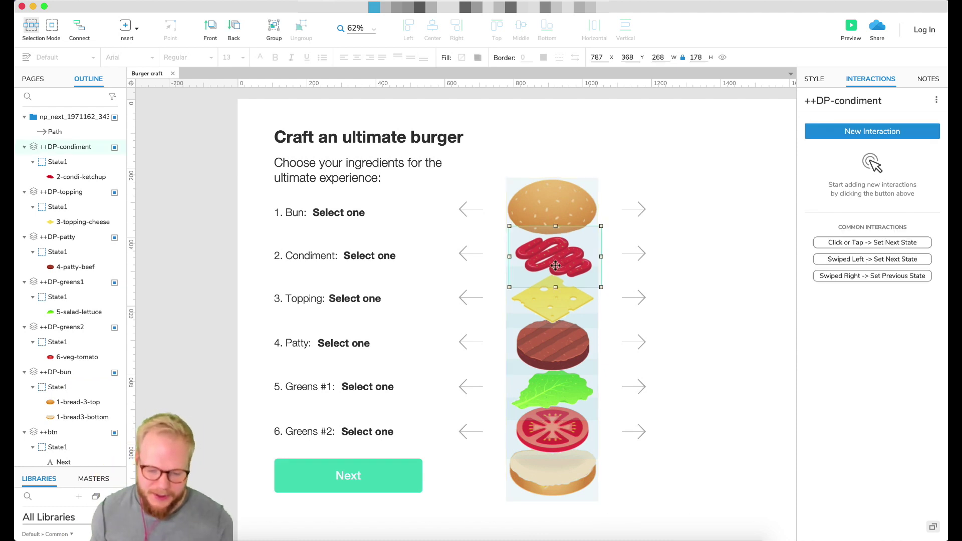
pyautogui.moveTo(561, 259)
pyautogui.mouseDown()
pyautogui.moveTo(553, 301)
pyautogui.moveTo(560, 259)
pyautogui.mouseUp()
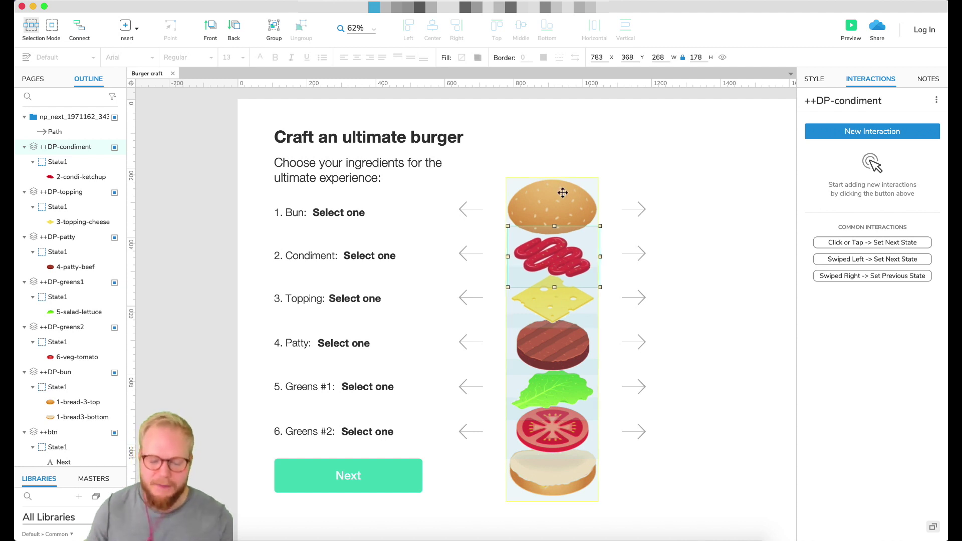
# Step: Close the Sketch window and arrange the Finder folder of ingredient PNG files beside a narrowed Axure RP window
pyautogui.moveTo(945, 253); pyautogui.dragTo(758, 257)
pyautogui.click(782, 265)
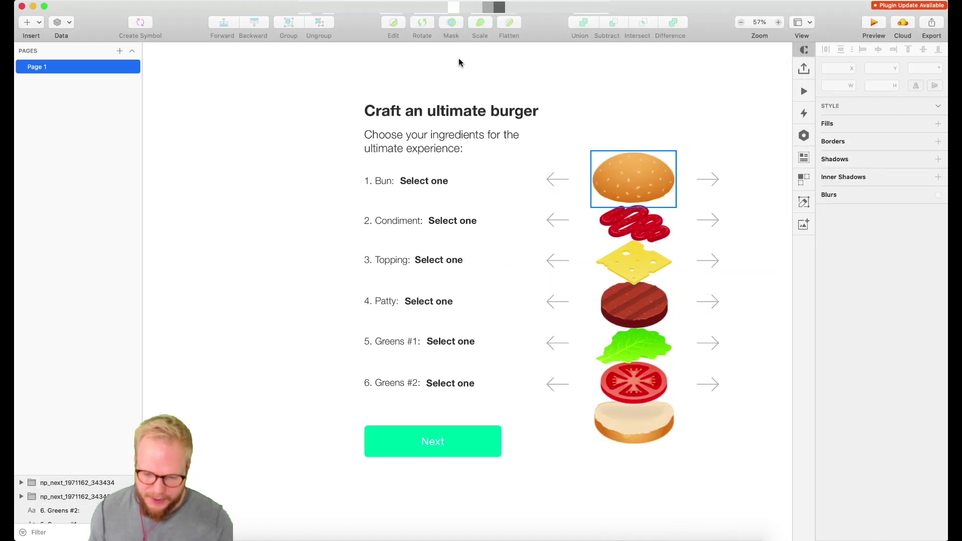
pyautogui.click(21, 7)
pyautogui.doubleClick(620, 87)
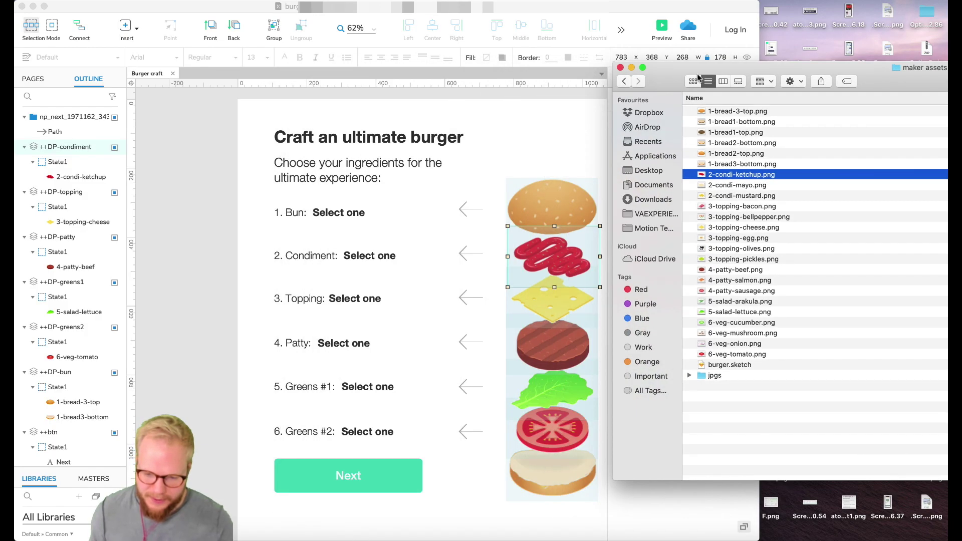
pyautogui.moveTo(769, 73); pyautogui.dragTo(777, 71)
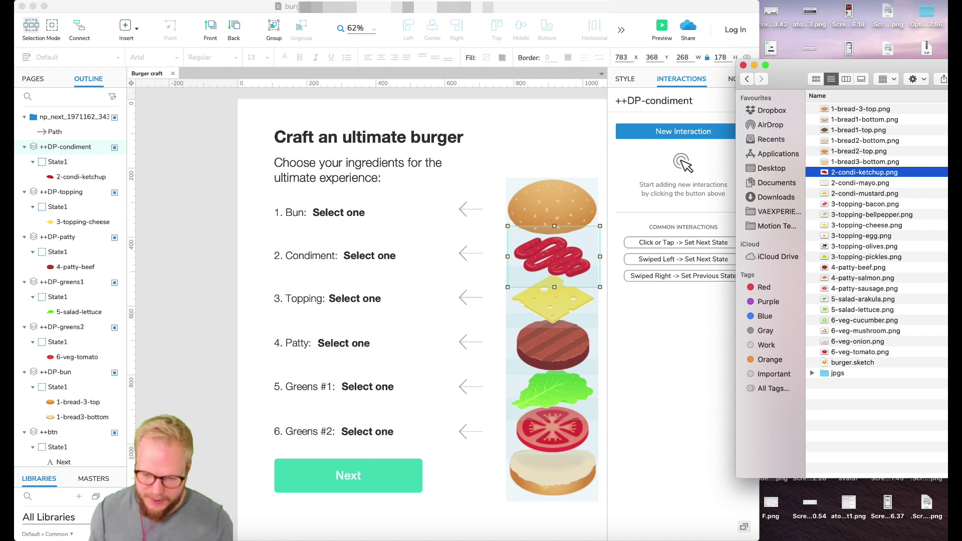
pyautogui.click(724, 5)
pyautogui.moveTo(759, 19); pyautogui.dragTo(732, 29)
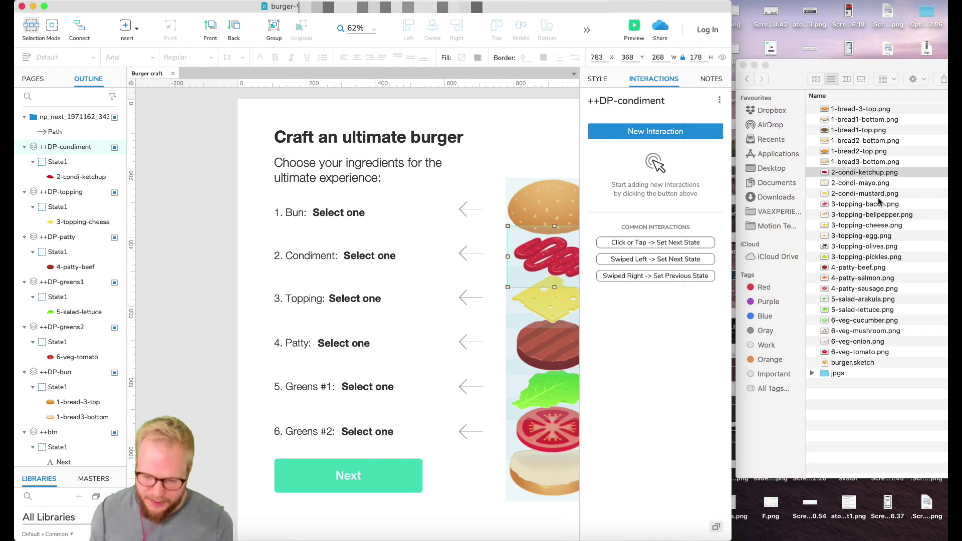
# Step: Open the ++DP-bun panel for editing and rename its State1 to default
pyautogui.click(430, 239)
pyautogui.hscroll(5, 431, 237)
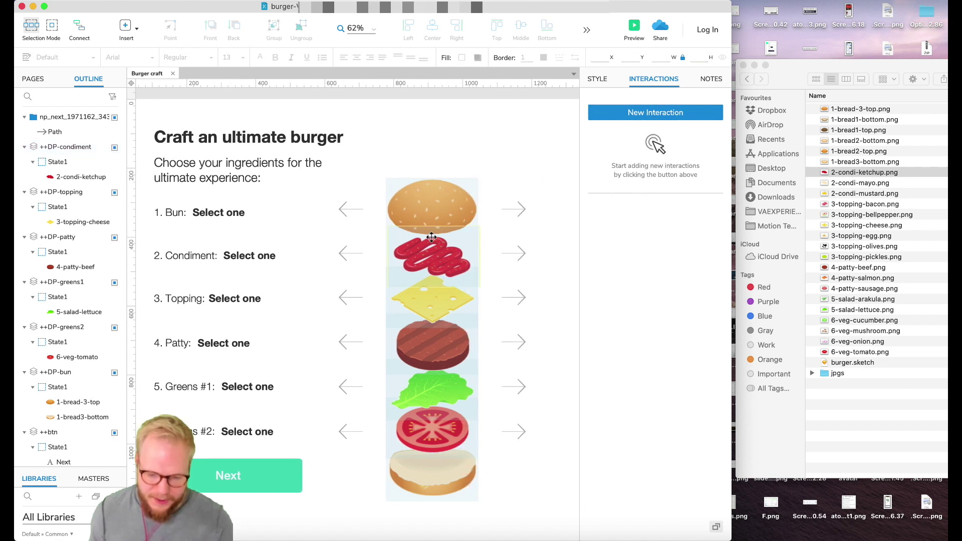
pyautogui.doubleClick(431, 221)
pyautogui.hotkey('ctrl', 'a')
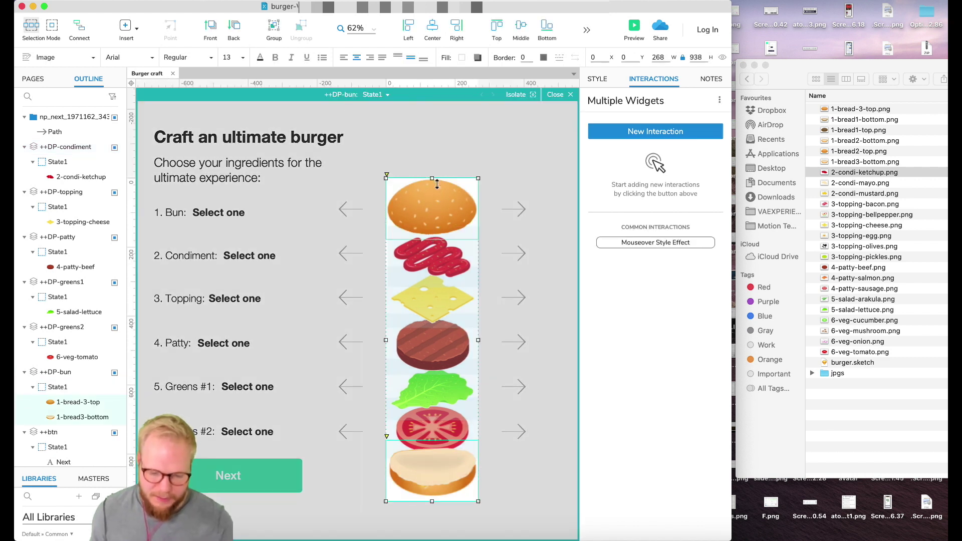
pyautogui.click(377, 94)
pyautogui.doubleClick(393, 108)
pyautogui.write('default')
pyautogui.press('Return')
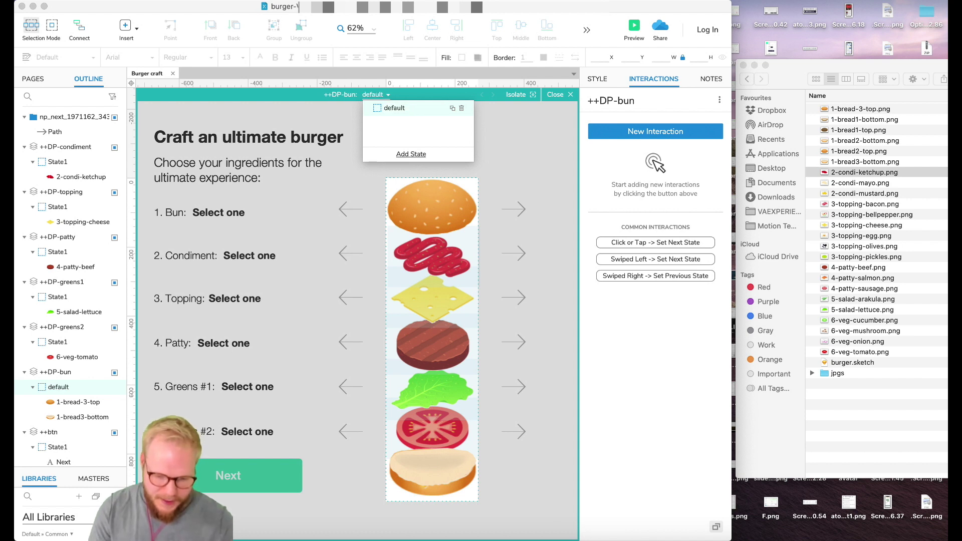
# Step: Lower the opacity of both bun images in the default state of ++DP-bun to 30%
pyautogui.click(606, 83)
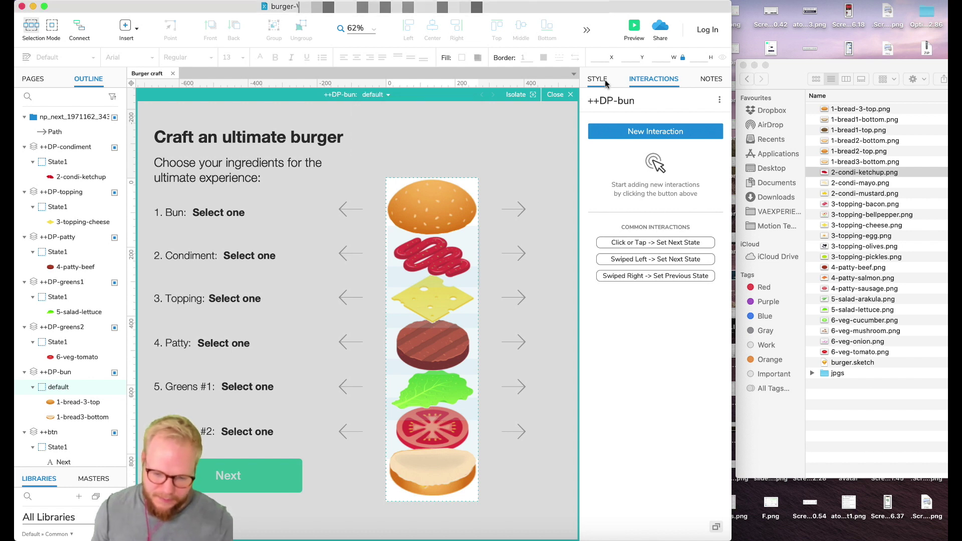
pyautogui.click(603, 81)
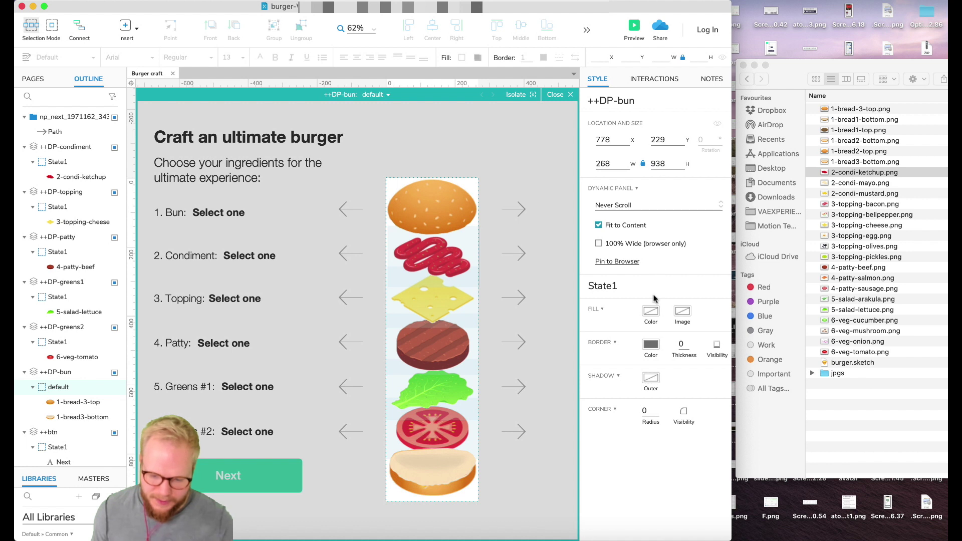
pyautogui.click(435, 191)
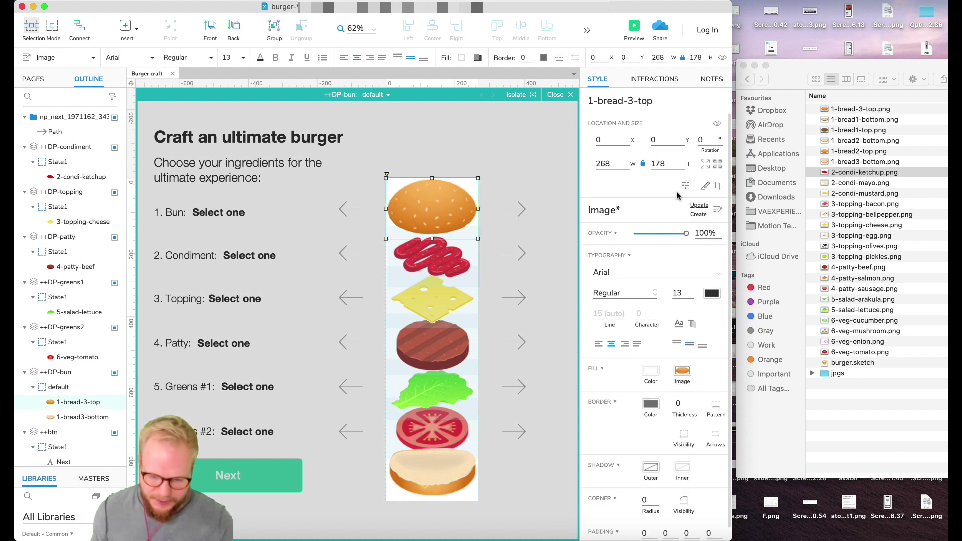
pyautogui.keyDown('shift'); pyautogui.click(425, 469); pyautogui.keyUp('shift')
pyautogui.moveTo(680, 235); pyautogui.dragTo(654, 237)
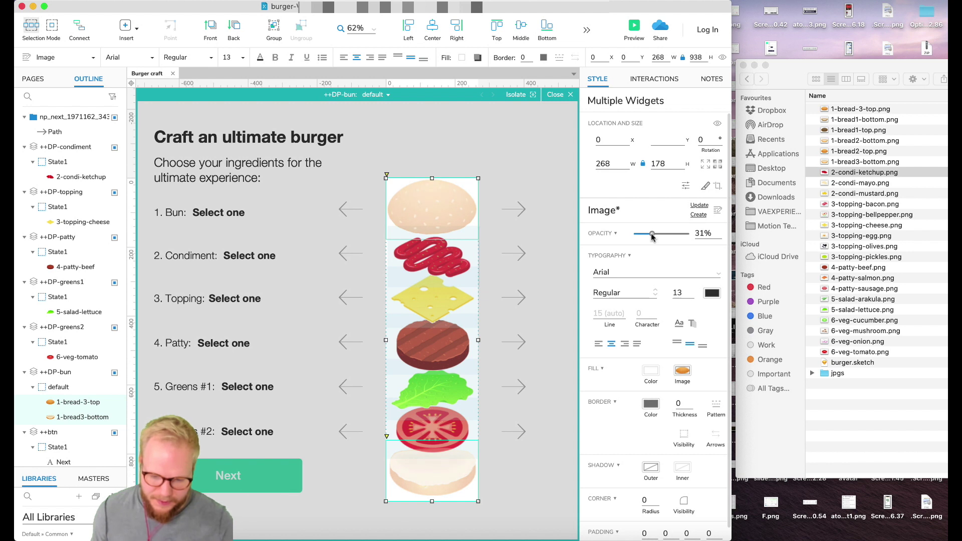
pyautogui.click(486, 158)
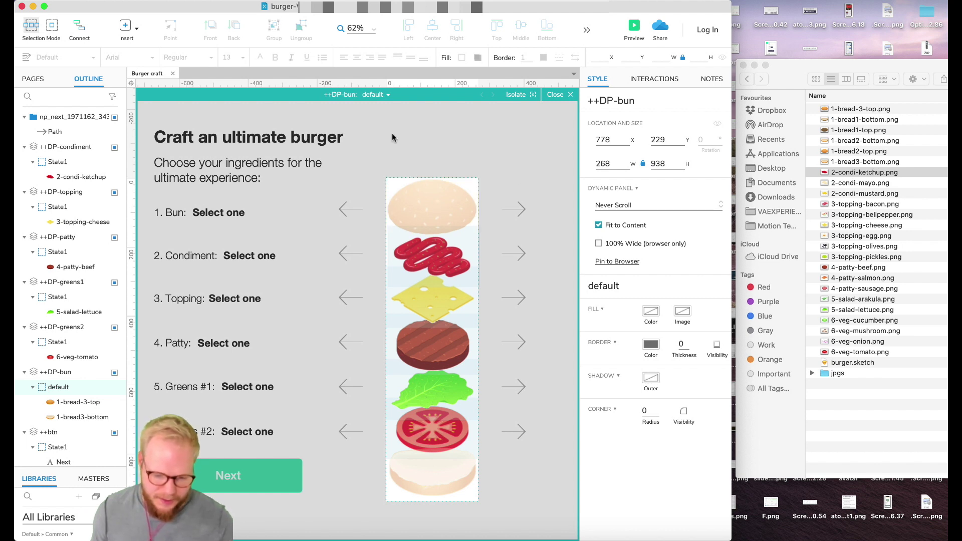
# Step: Duplicate the default state of ++DP-bun and name the copy normal
pyautogui.click(375, 94)
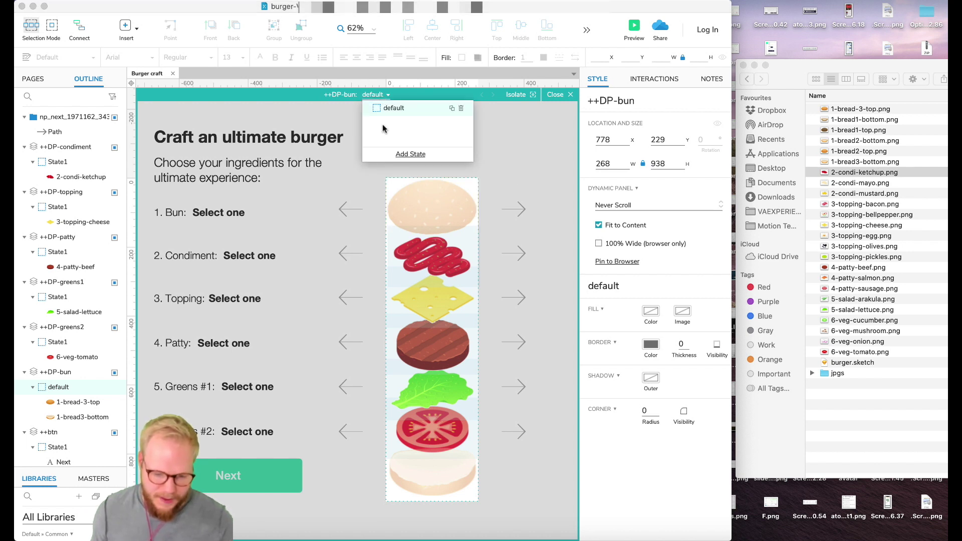
pyautogui.click(451, 110)
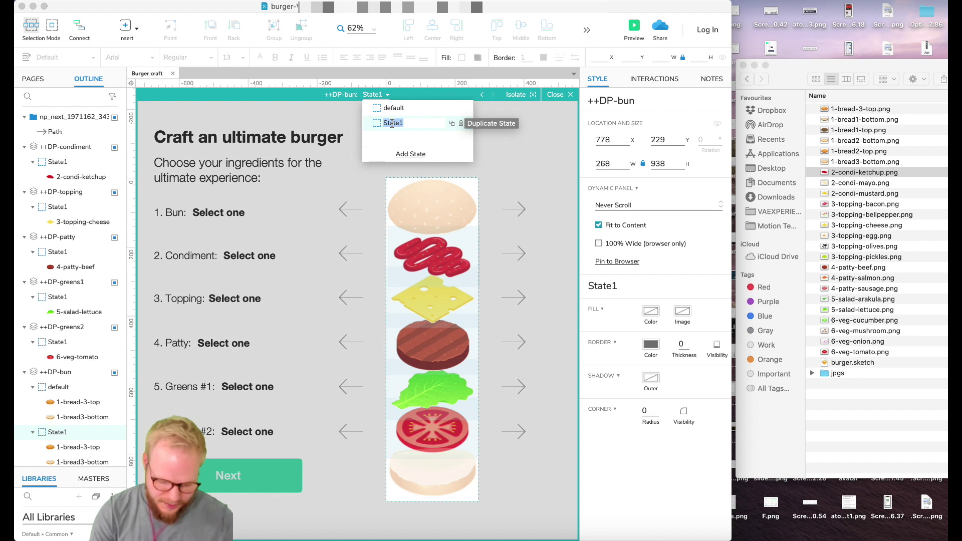
pyautogui.write('normal')
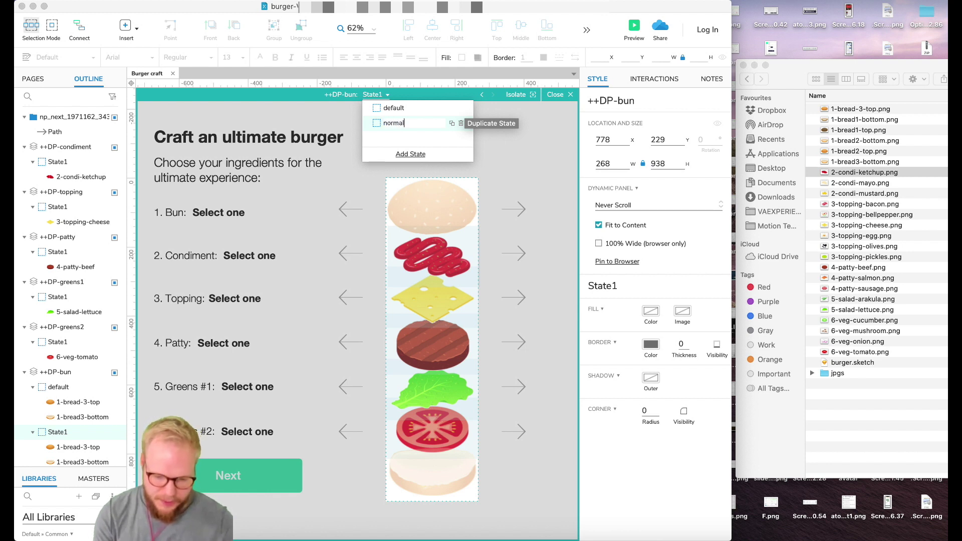
pyautogui.press('Return')
# Step: Set the opacity of the top and bottom bun images in the normal state to 100%
pyautogui.click(431, 202)
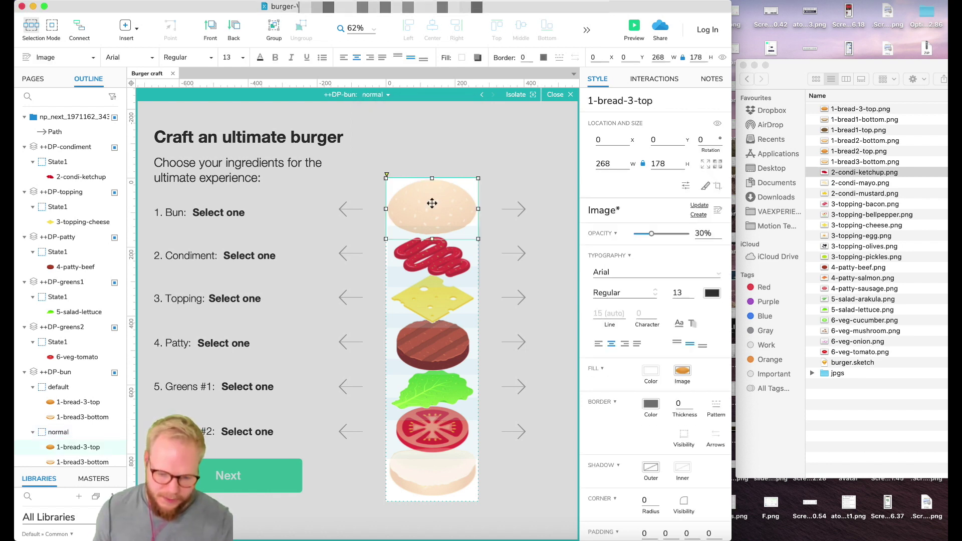
pyautogui.keyDown('shift'); pyautogui.click(422, 464); pyautogui.keyUp('shift')
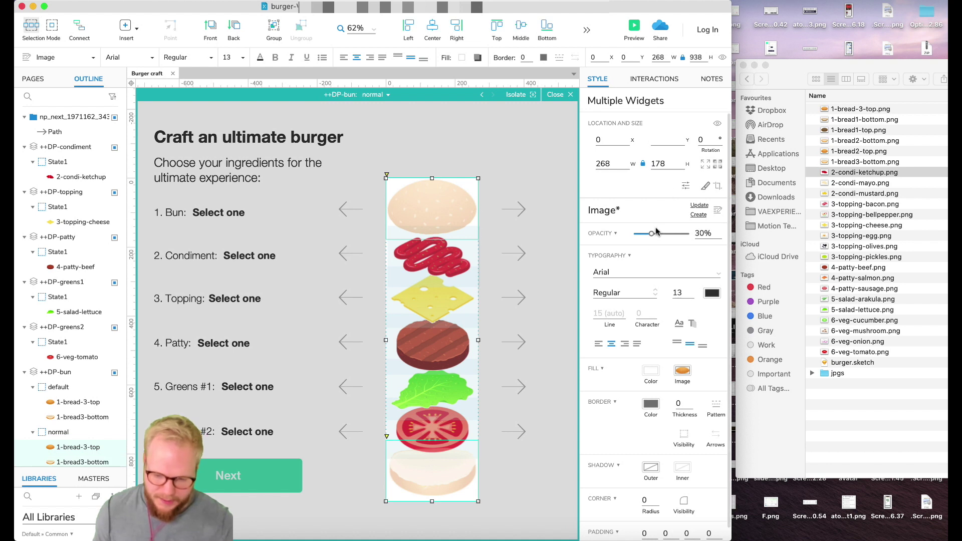
pyautogui.click(684, 234)
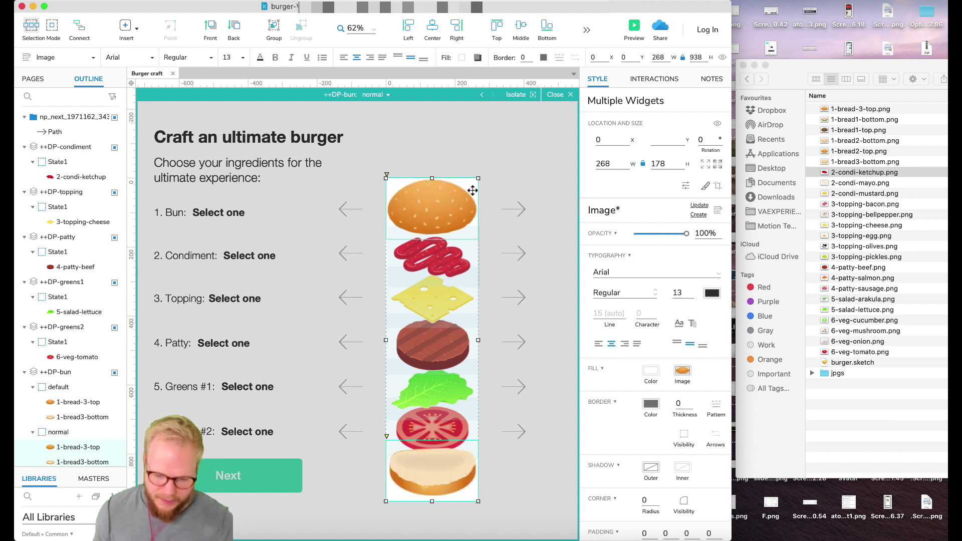
# Step: Rename the normal state of ++DP-bun as sesame
pyautogui.click(377, 97)
pyautogui.write('sesame')
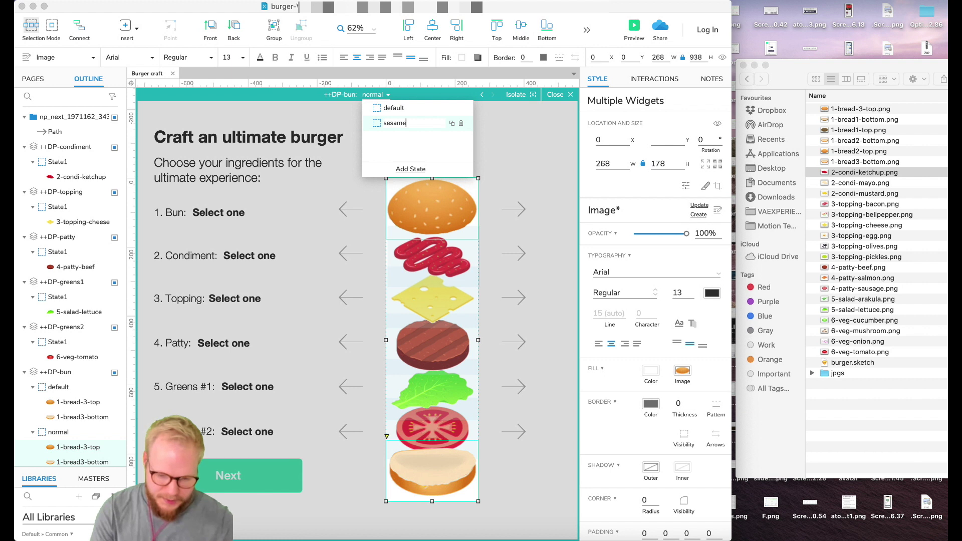
pyautogui.press('Return')
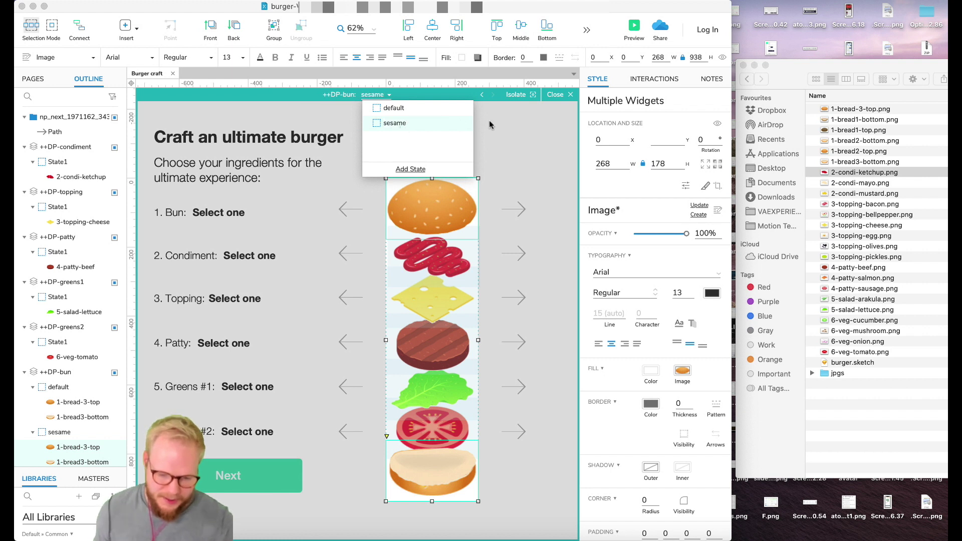
# Step: Create two more bun states by duplication from sesame, naming them plain and rye
pyautogui.click(453, 124)
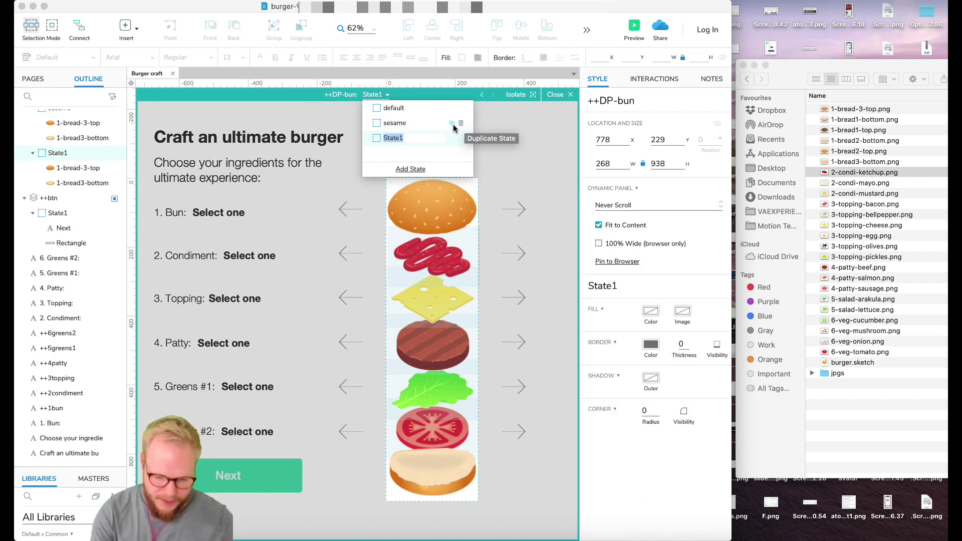
pyautogui.write('plain')
pyautogui.press('Return')
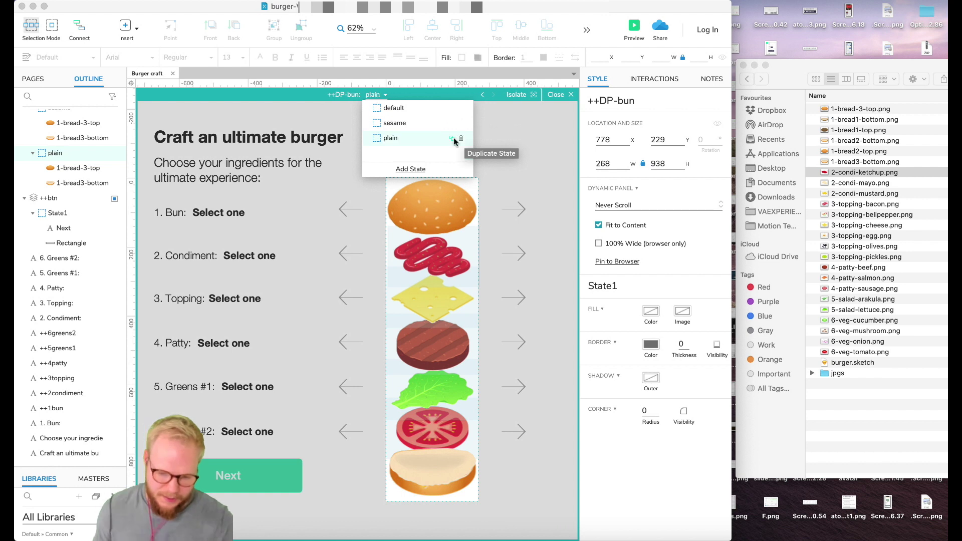
pyautogui.click(452, 139)
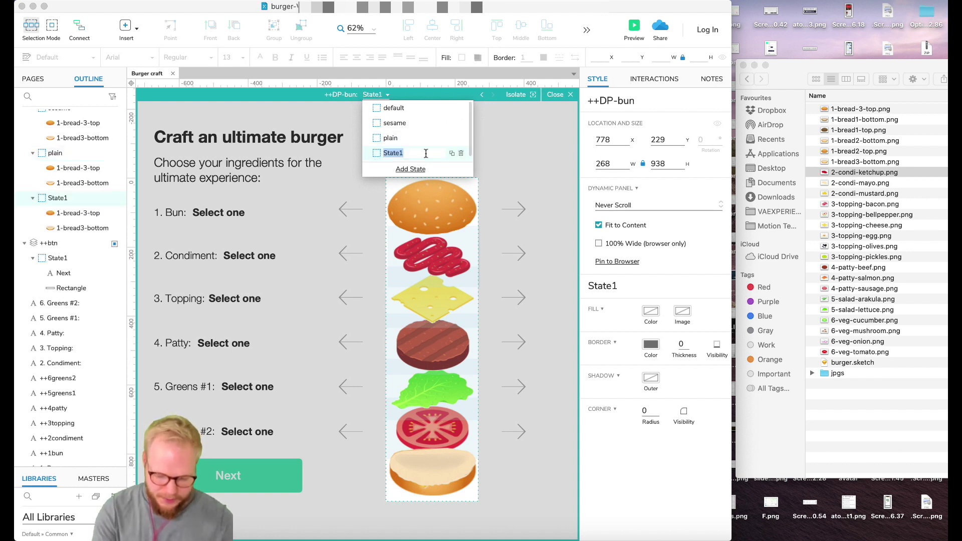
pyautogui.write('rye')
# Step: In the plain state, replace the sesame top bun with 1-bread2-top.png from the Finder folder, placed at the top of the burger stack
pyautogui.click(396, 138)
pyautogui.click(443, 208)
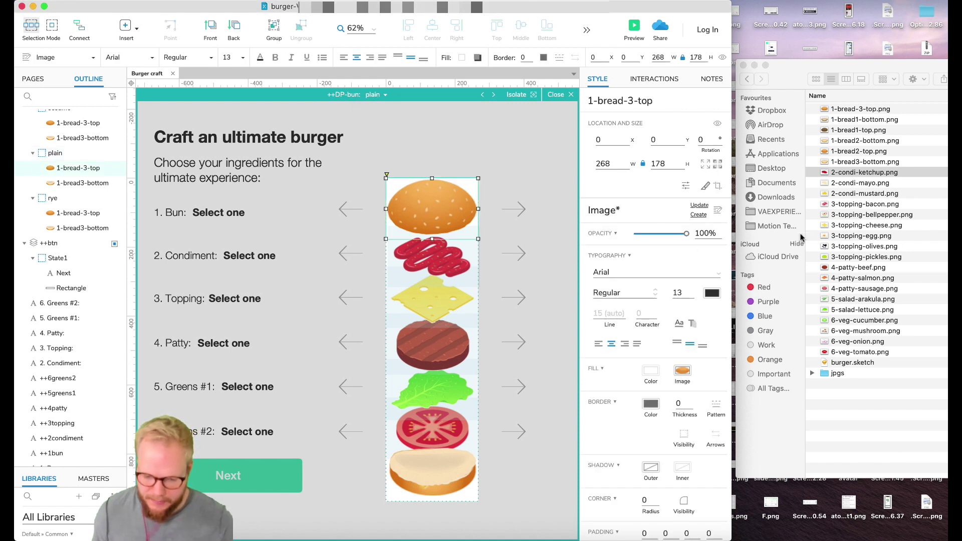
pyautogui.click(850, 142)
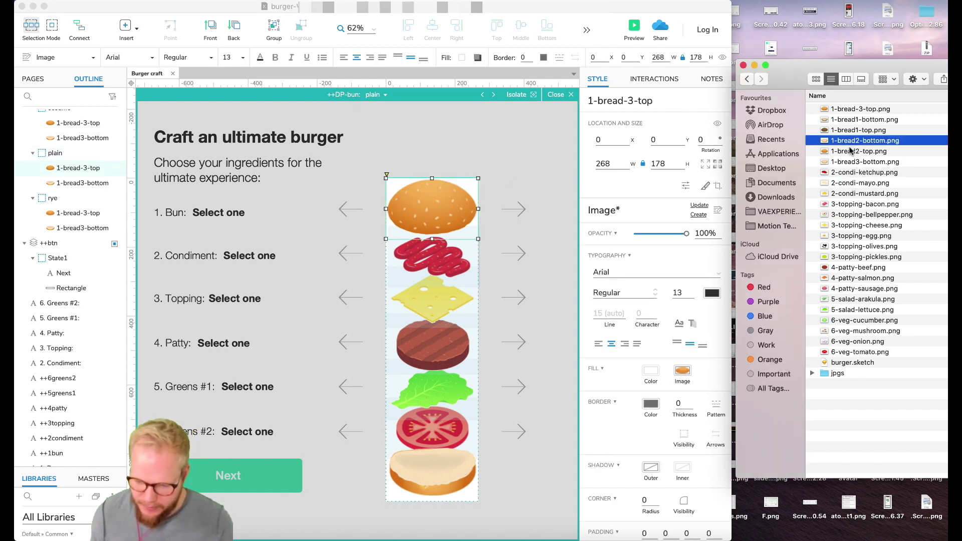
pyautogui.click(849, 152)
pyautogui.moveTo(863, 155); pyautogui.dragTo(461, 214)
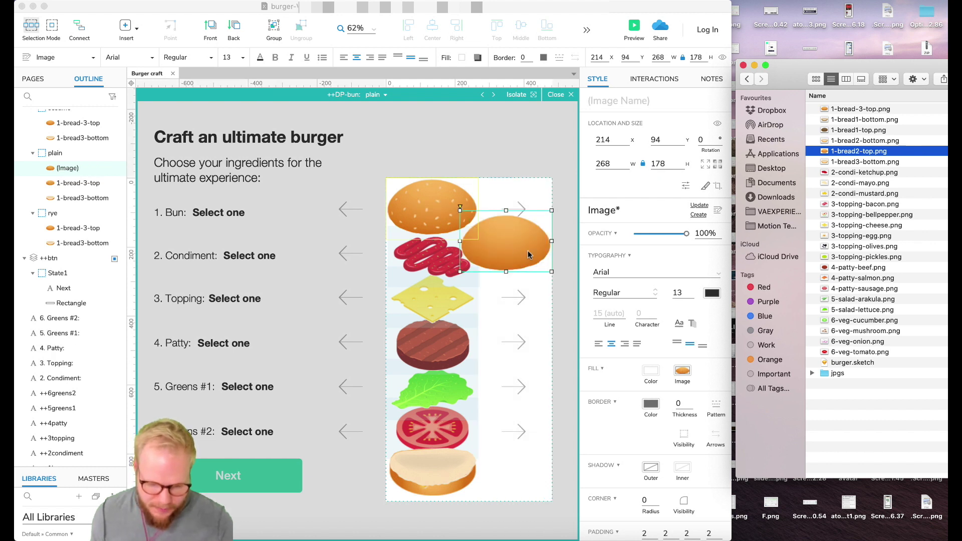
pyautogui.click(511, 227)
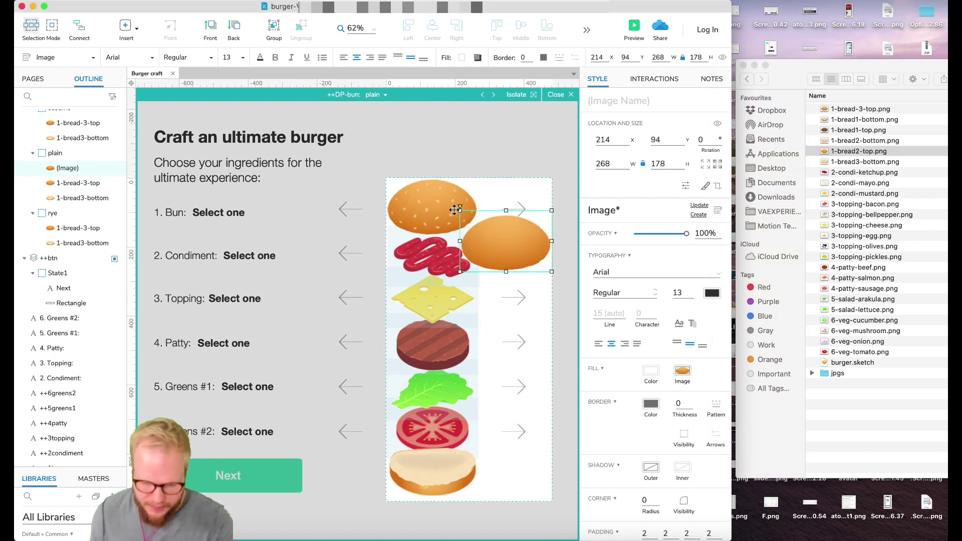
pyautogui.click(436, 466)
pyautogui.click(492, 151)
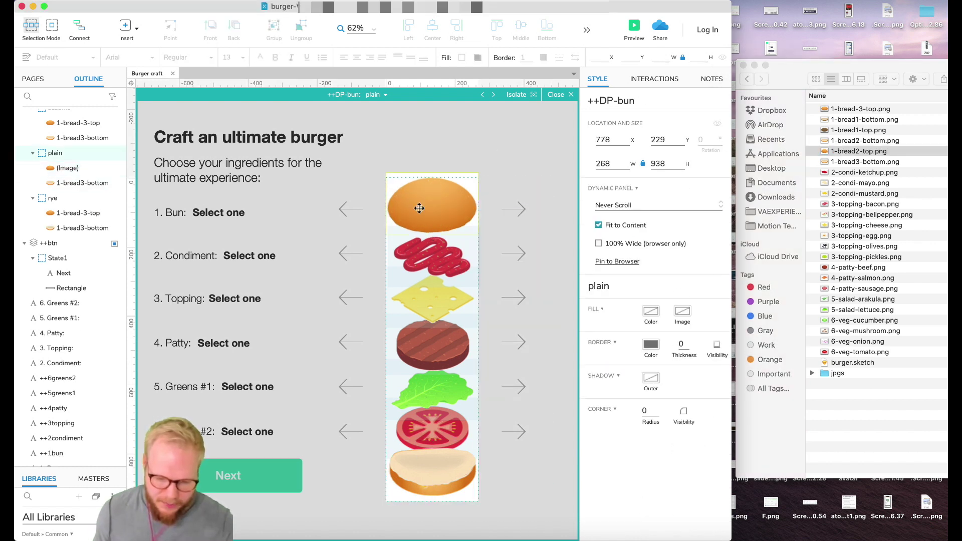
# Step: Switch to the rye state and replace its top bun with 1-bread1-top.png from the Finder folder
pyautogui.click(373, 94)
pyautogui.click(393, 153)
pyautogui.click(511, 166)
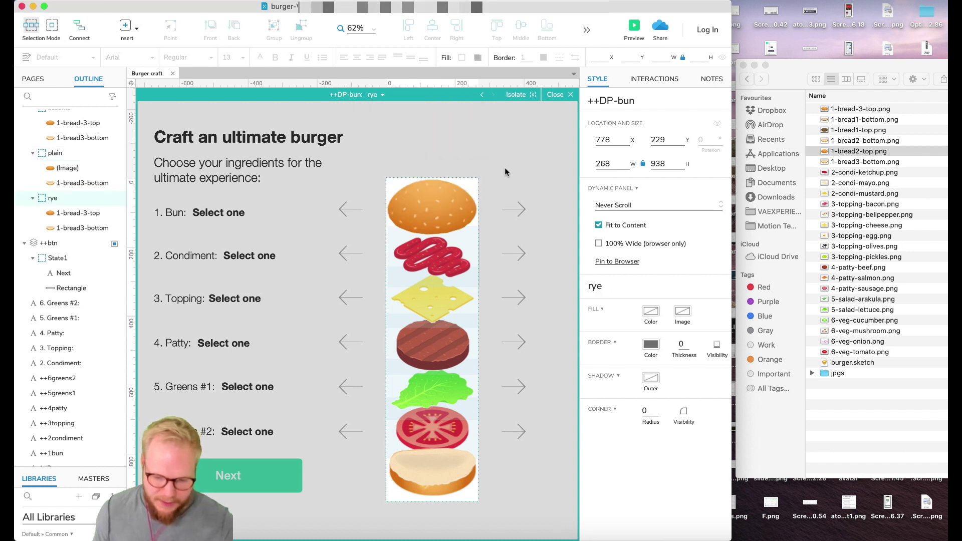
pyautogui.click(445, 215)
pyautogui.click(862, 133)
pyautogui.moveTo(862, 133); pyautogui.dragTo(432, 201)
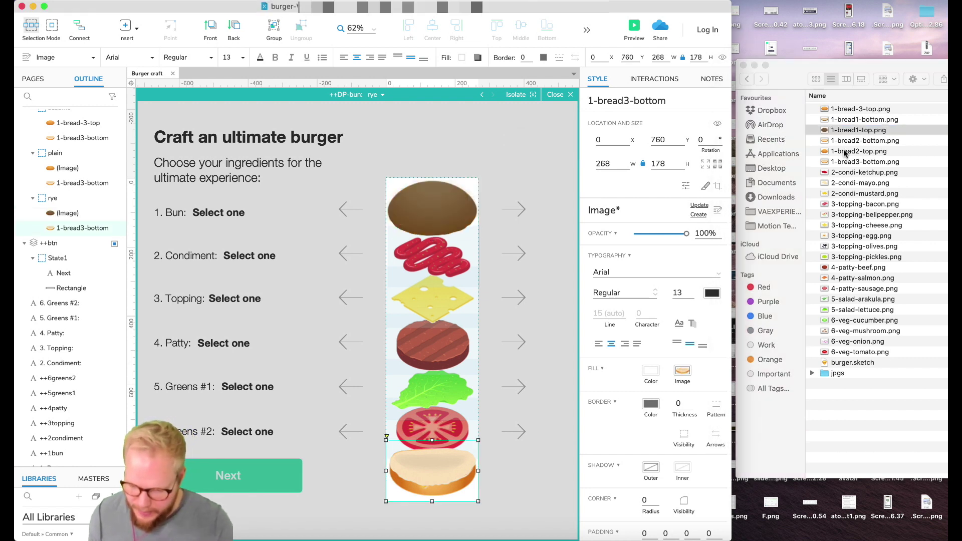
# Step: Replace the rye state's bottom bun with 1-bread1-bottom.png, positioned at X 0, Y 760
pyautogui.click(852, 130)
pyautogui.click(864, 121)
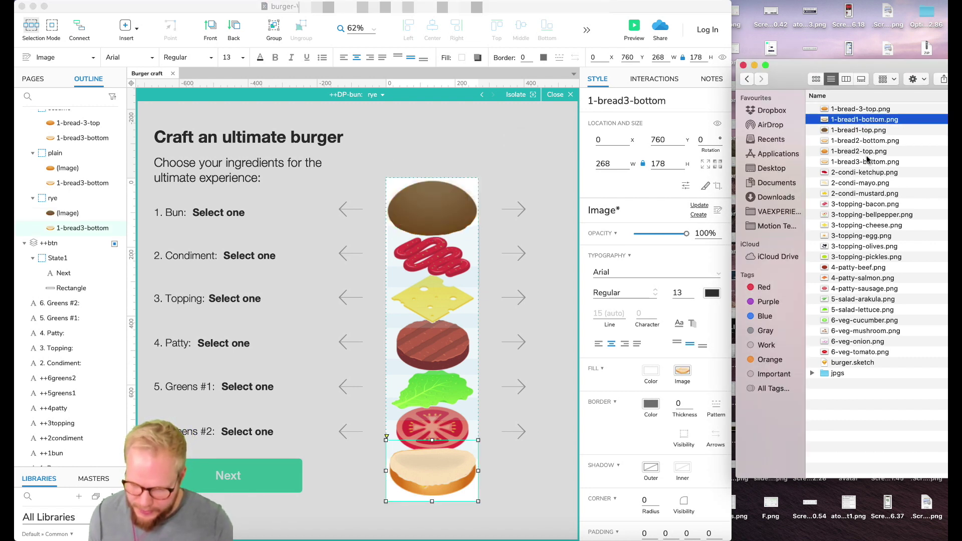
pyautogui.moveTo(865, 120); pyautogui.dragTo(431, 386)
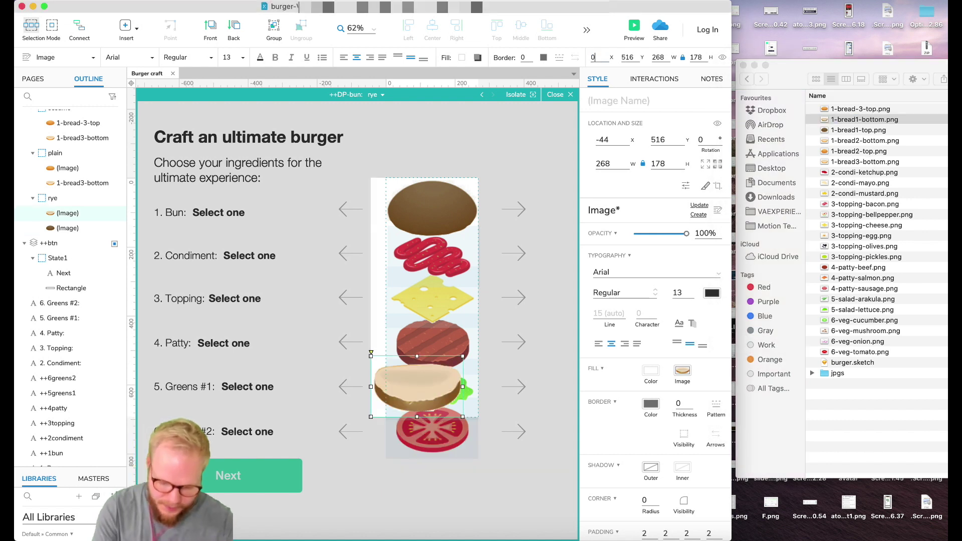
pyautogui.write('760')
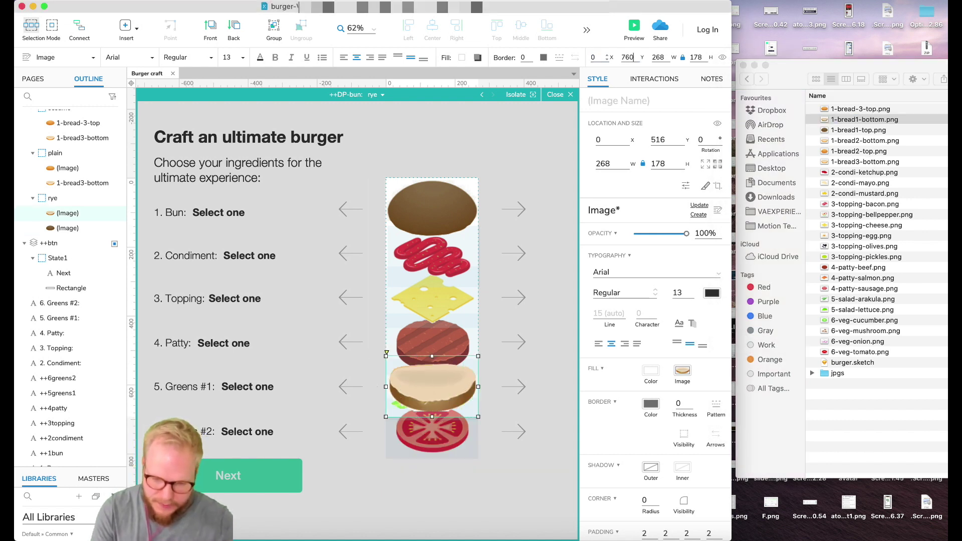
pyautogui.press('Return')
pyautogui.click(433, 105)
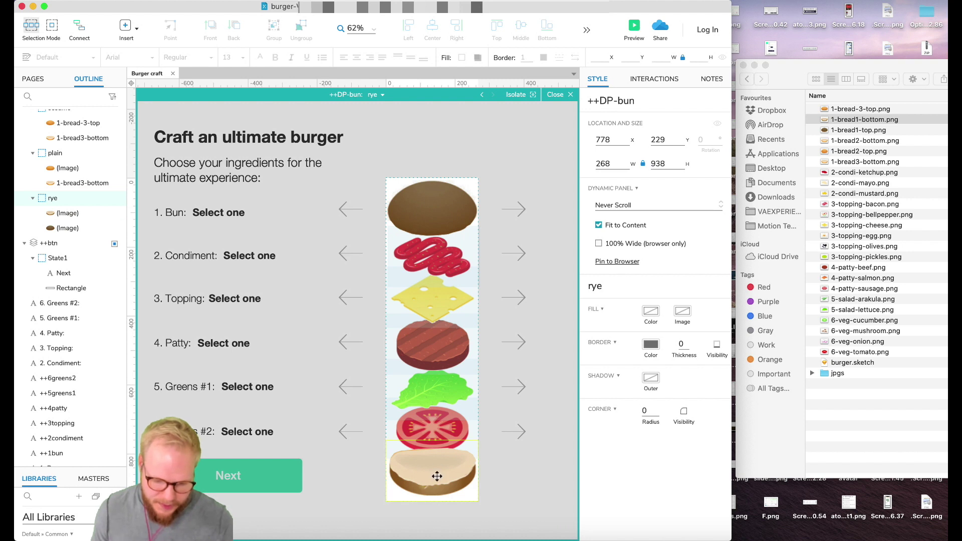
# Step: Check the default, sesame, plain and rye states of ++DP-bun and finish editing the panel
pyautogui.click(376, 94)
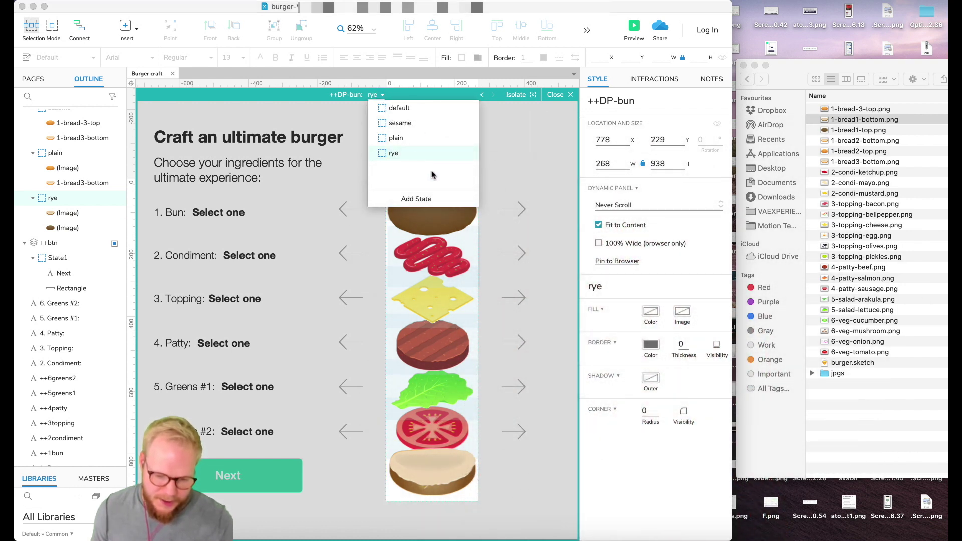
pyautogui.click(410, 110)
pyautogui.click(405, 124)
pyautogui.click(400, 139)
pyautogui.click(393, 153)
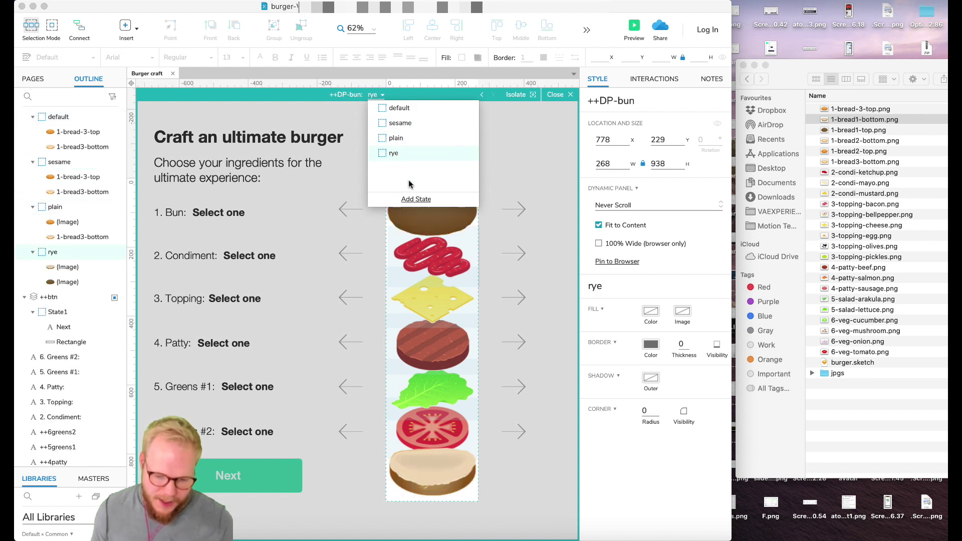
pyautogui.click(506, 131)
pyautogui.click(555, 94)
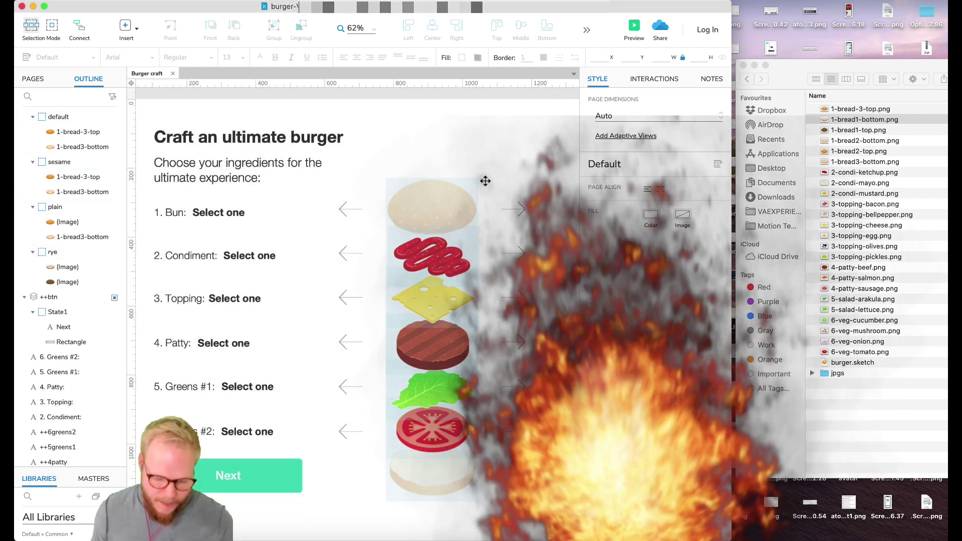
# Step: Add two 100 x 100 hot spots from the widget library, covering the previous and next arrows beside the top bun
pyautogui.scroll(-1, 75, 431)
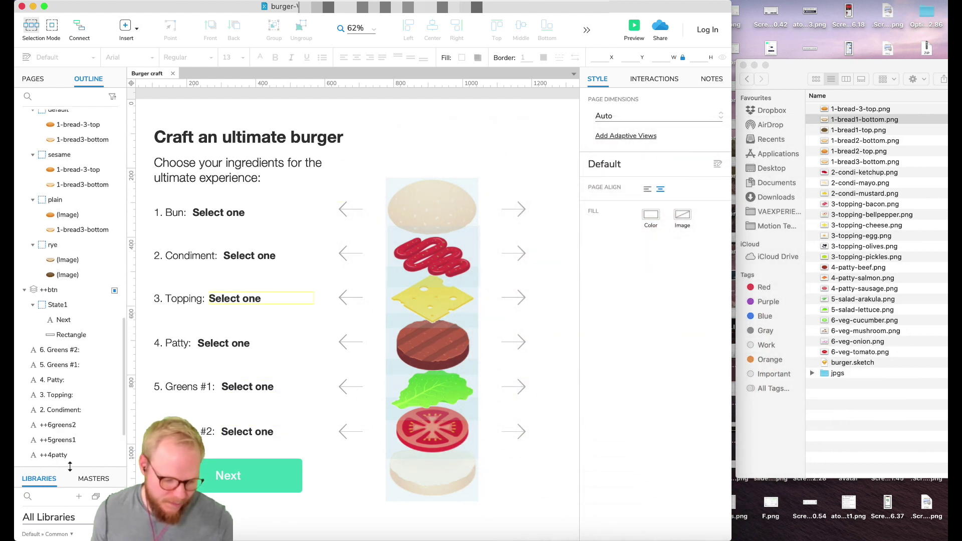
pyautogui.click(46, 527)
pyautogui.scroll(-1, 44, 476)
pyautogui.scroll(-3, 44, 470)
pyautogui.moveTo(43, 476); pyautogui.dragTo(446, 197)
pyautogui.click(488, 232)
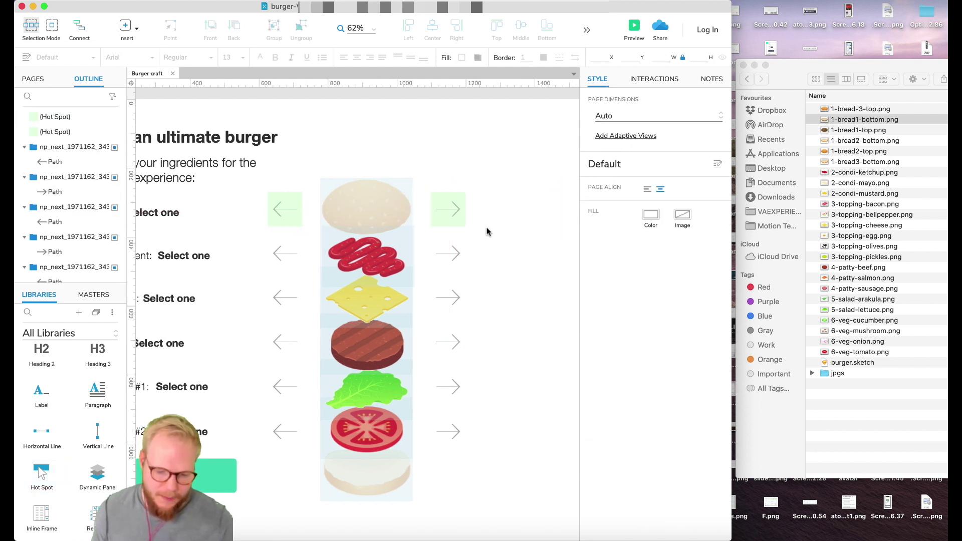
pyautogui.click(278, 209)
pyautogui.click(465, 208)
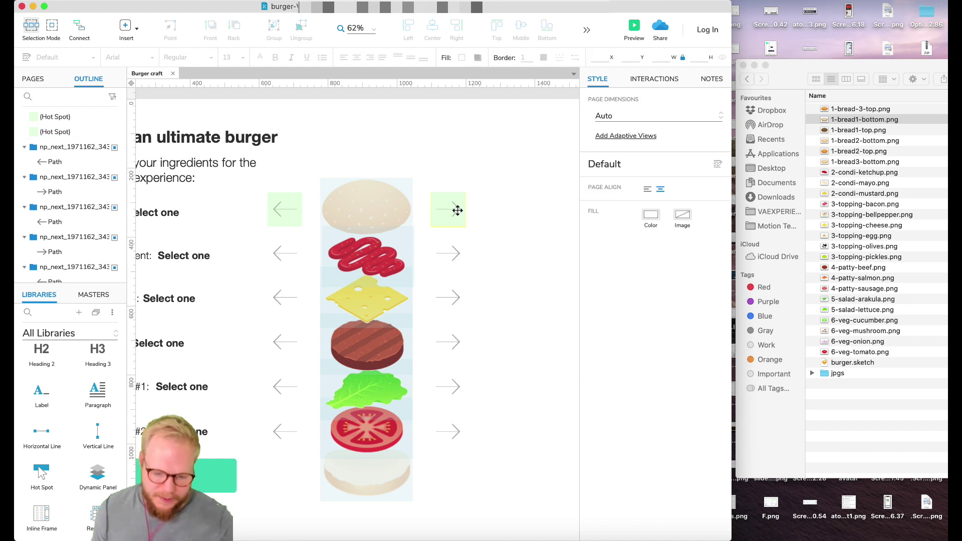
pyautogui.click(456, 209)
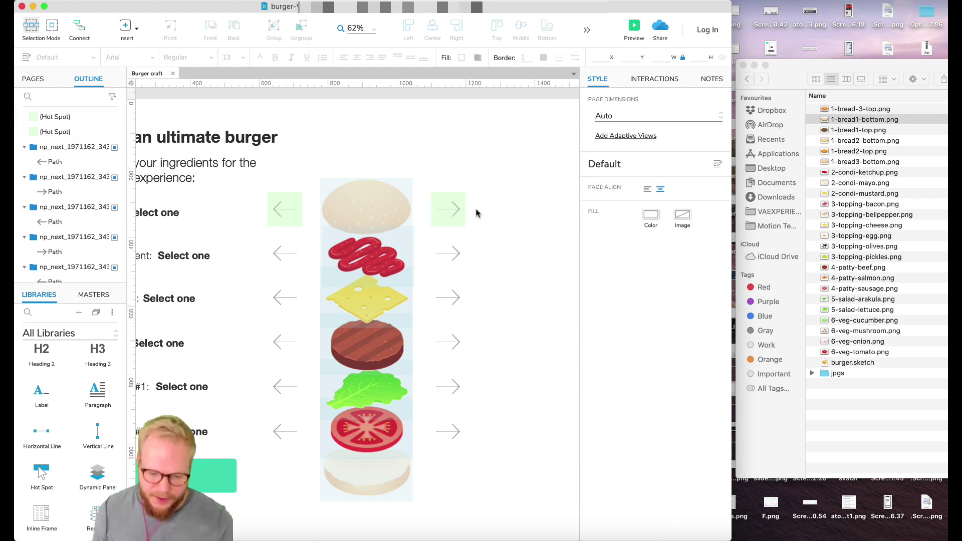
pyautogui.click(277, 206)
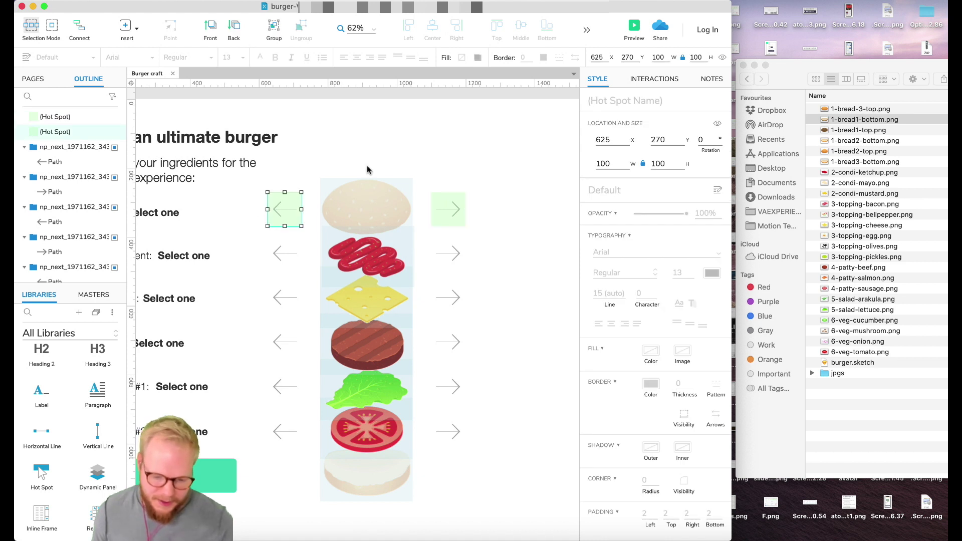
pyautogui.click(449, 216)
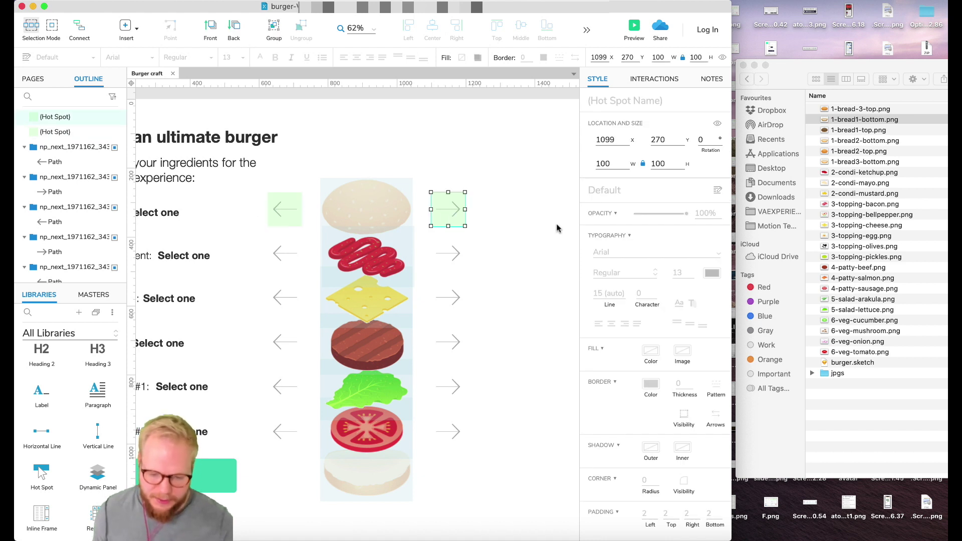
pyautogui.click(488, 210)
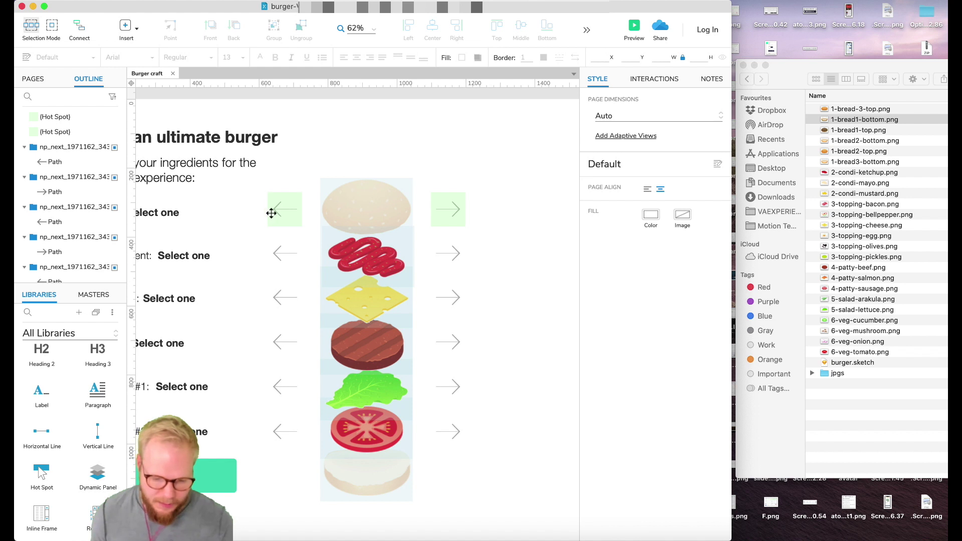
# Step: Give the hot spot over the bun's left-pointing arrow a Click or Tap interaction with Set Panel State targeting ++DP-bun
pyautogui.click(280, 200)
pyautogui.click(669, 78)
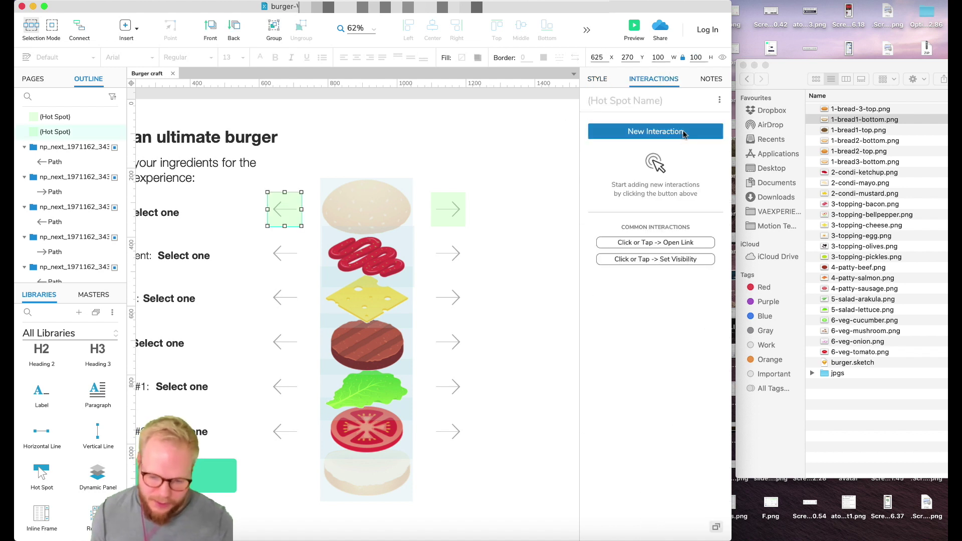
pyautogui.click(684, 133)
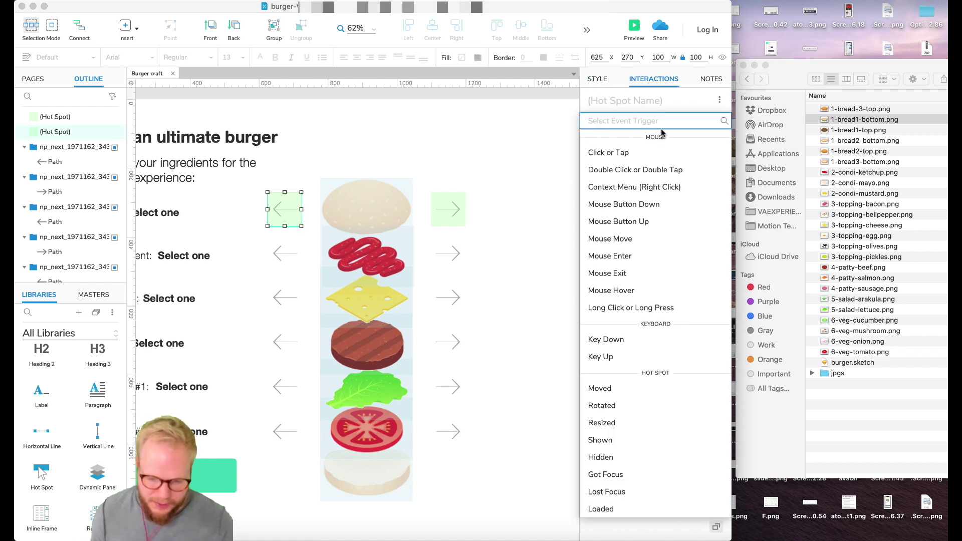
pyautogui.click(653, 156)
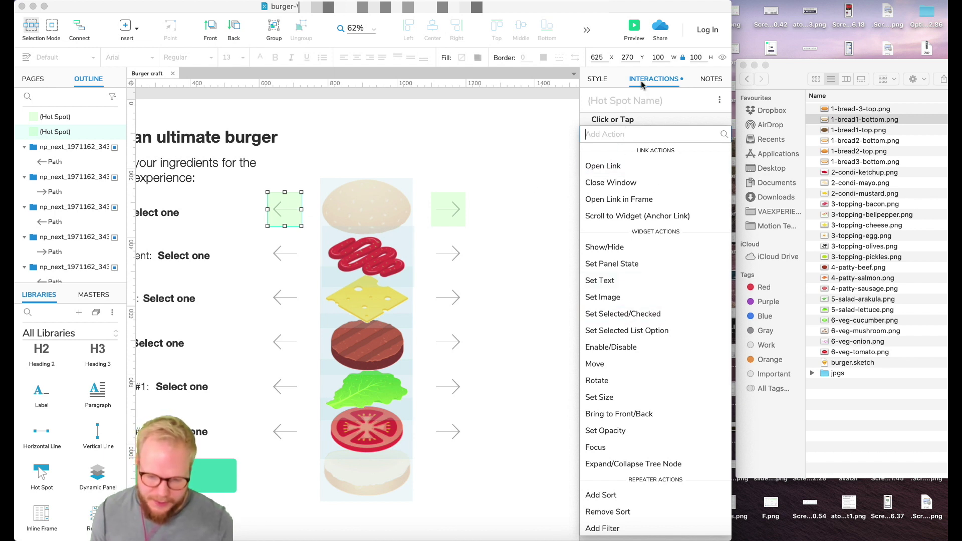
pyautogui.click(623, 264)
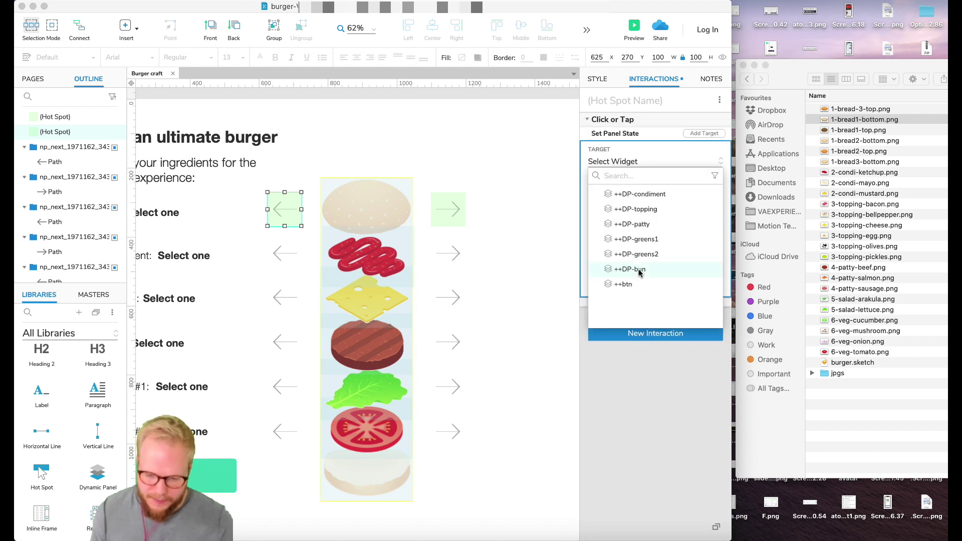
pyautogui.click(639, 271)
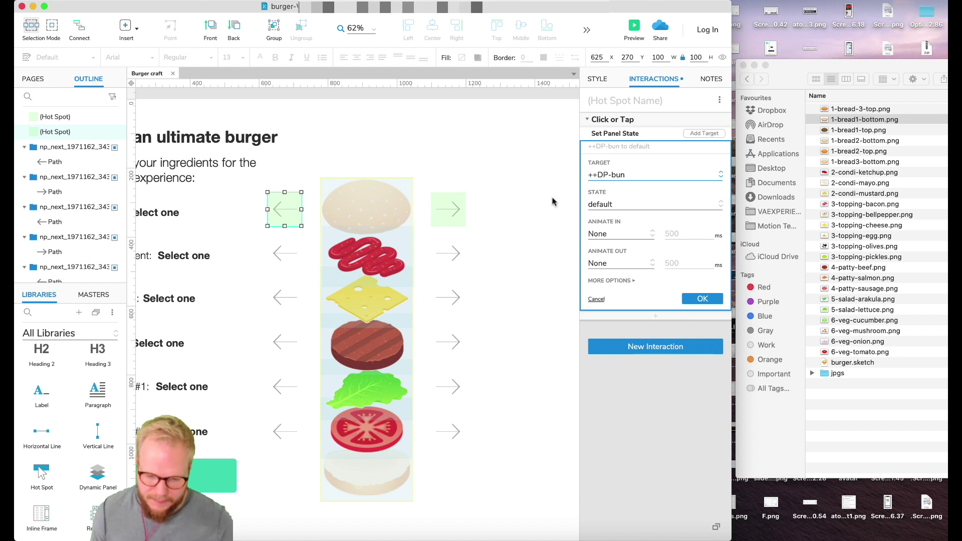
# Step: Animate the ++DP-bun state change with Slide Left in and out, 500 ms each
pyautogui.click(626, 205)
pyautogui.click(623, 219)
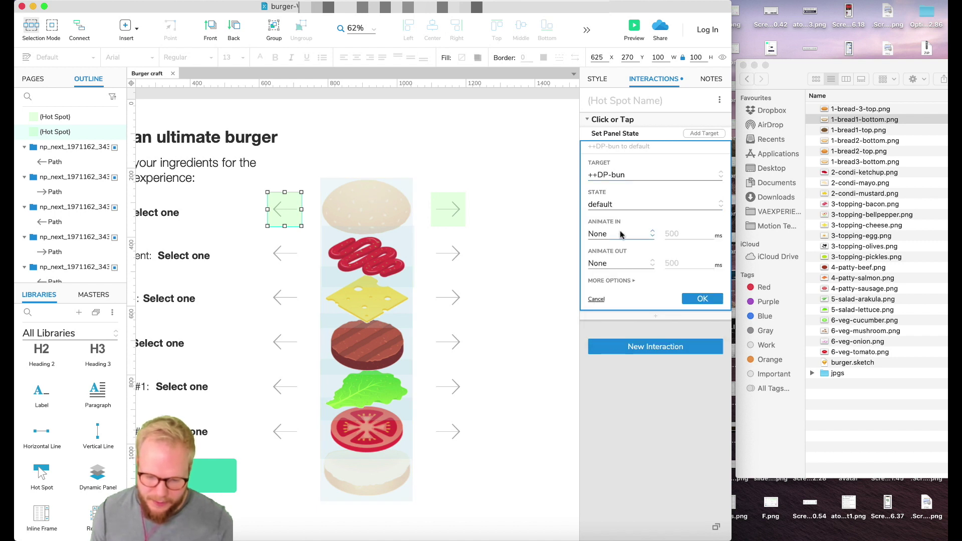
pyautogui.click(621, 233)
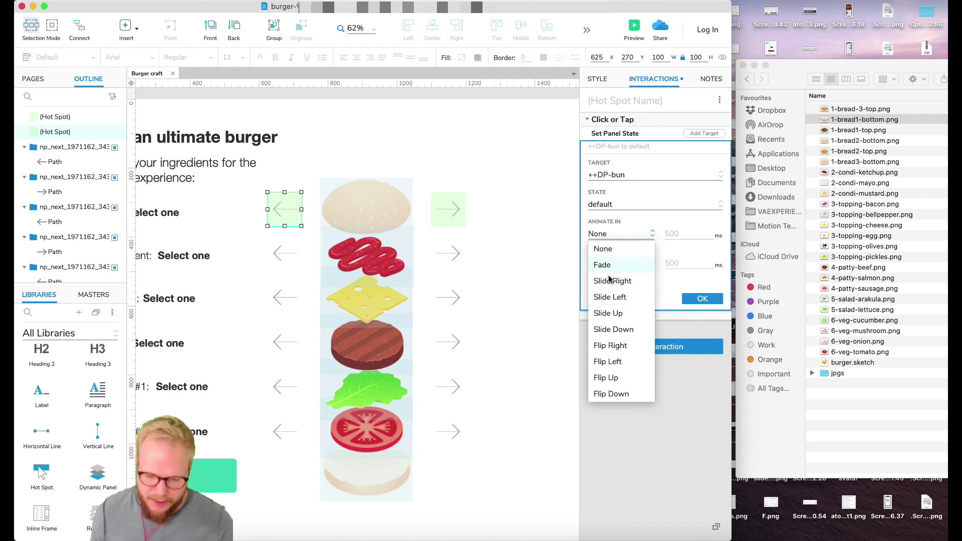
pyautogui.click(619, 300)
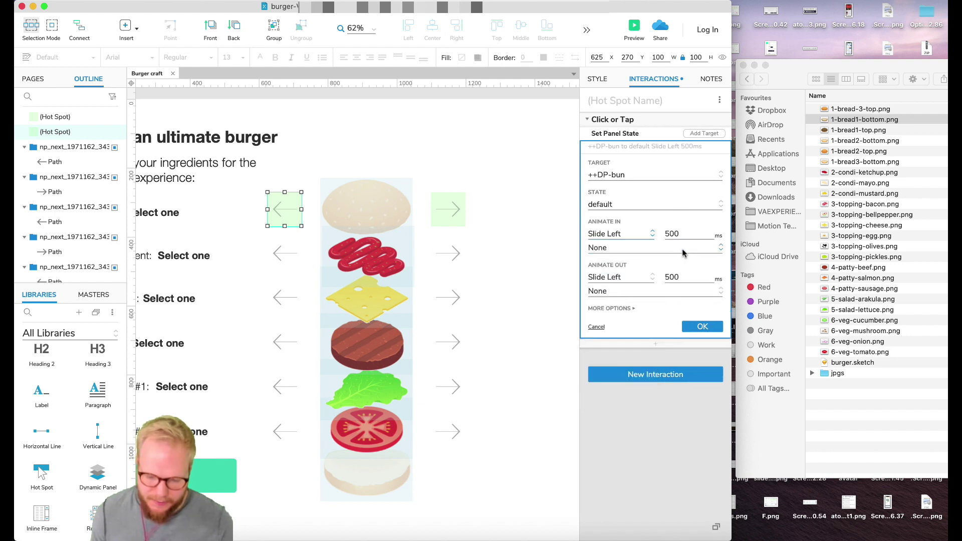
pyautogui.click(619, 278)
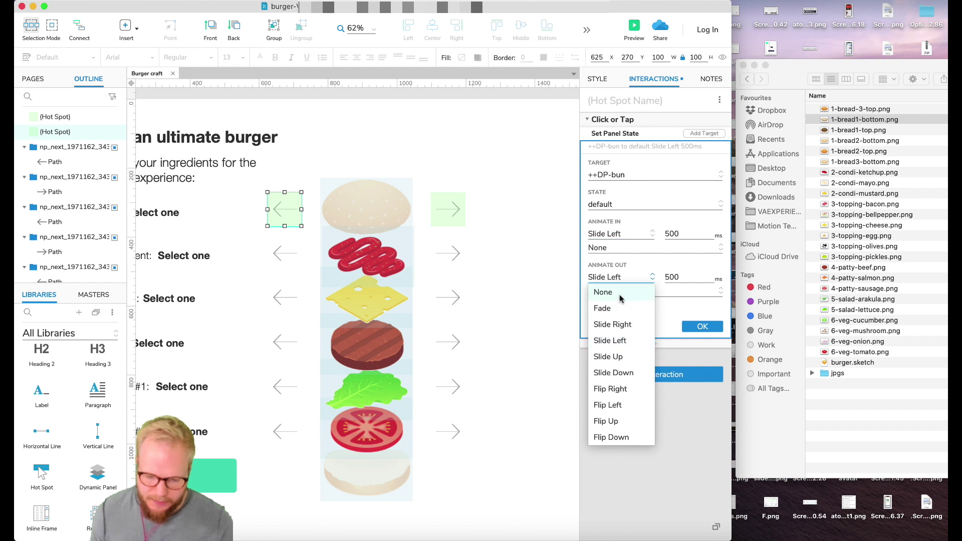
pyautogui.click(644, 259)
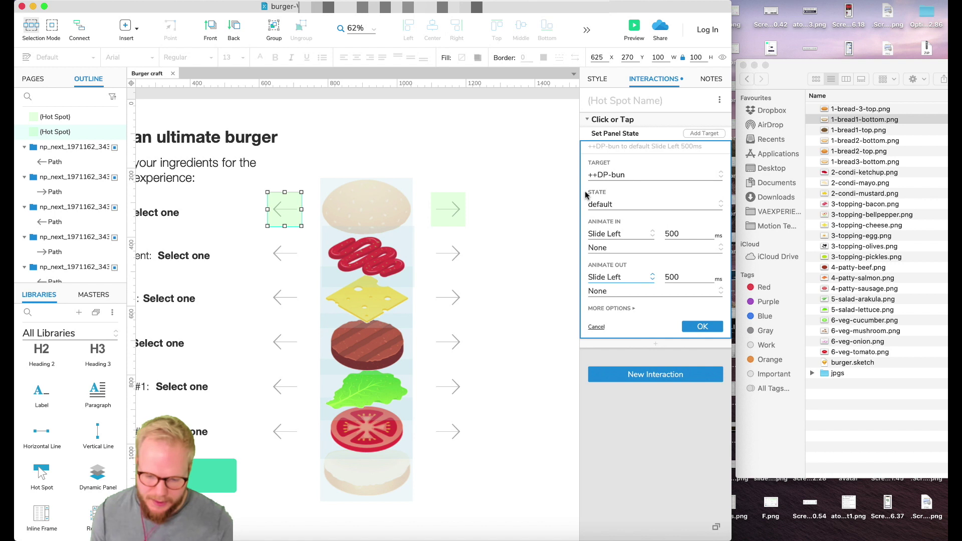
# Step: Set the ++DP-bun action's state to Next with wrapping from last to first, and confirm the action
pyautogui.click(616, 205)
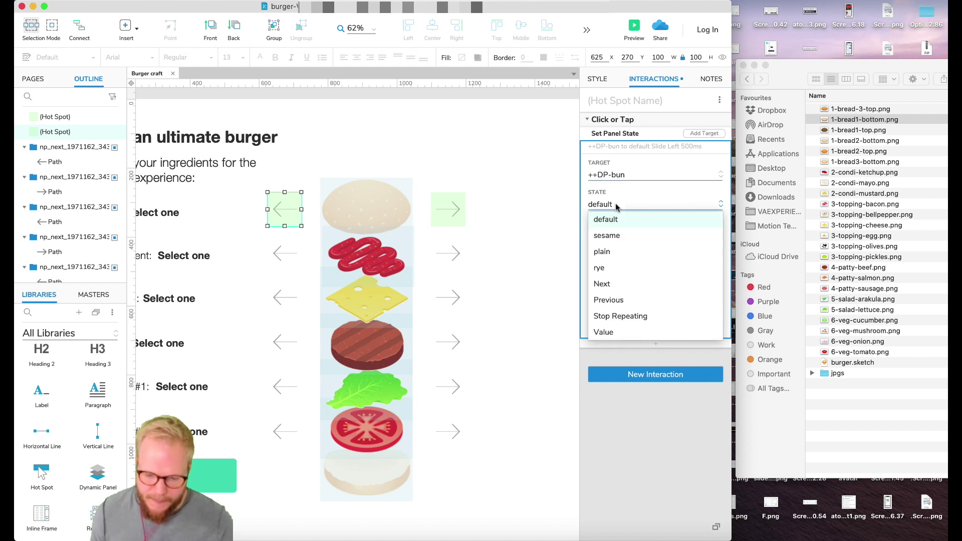
pyautogui.click(608, 300)
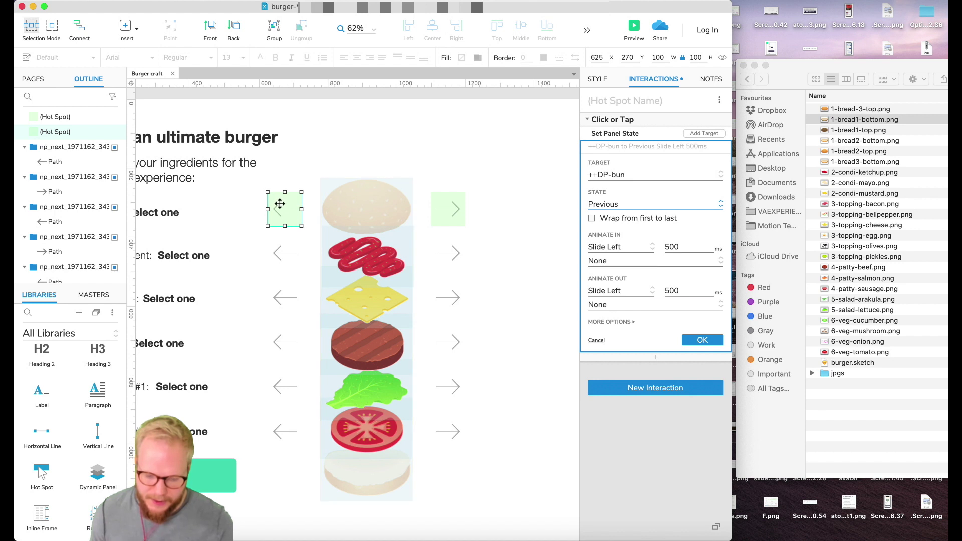
pyautogui.click(619, 203)
pyautogui.click(612, 281)
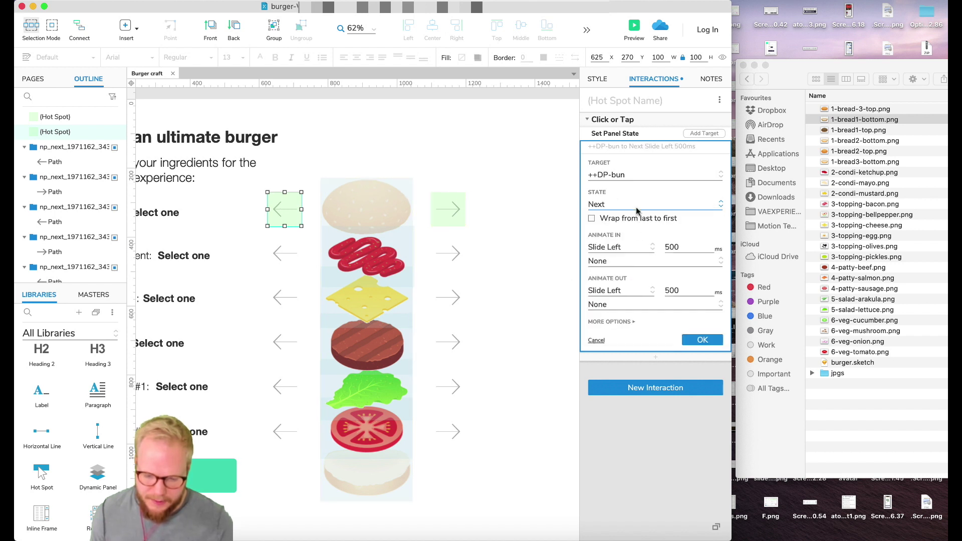
pyautogui.click(612, 220)
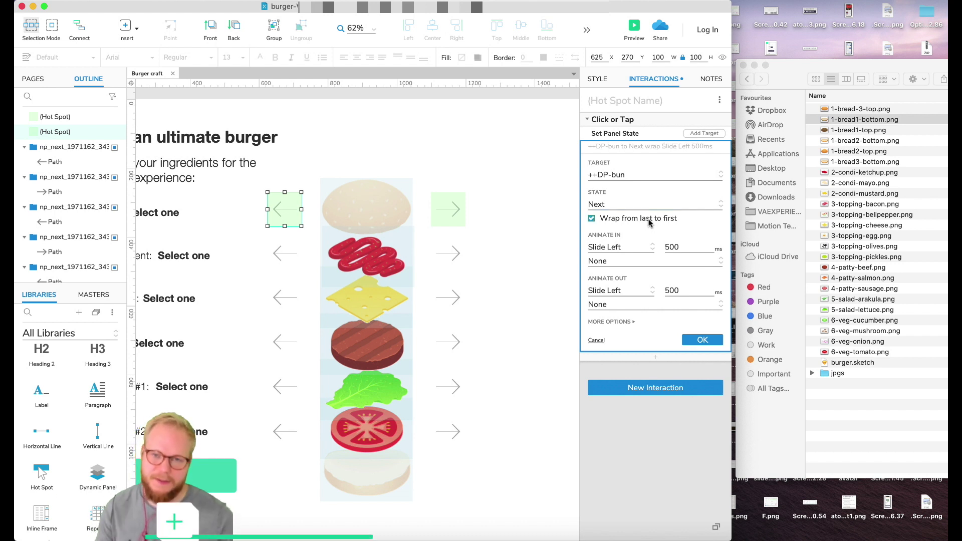
pyautogui.click(702, 340)
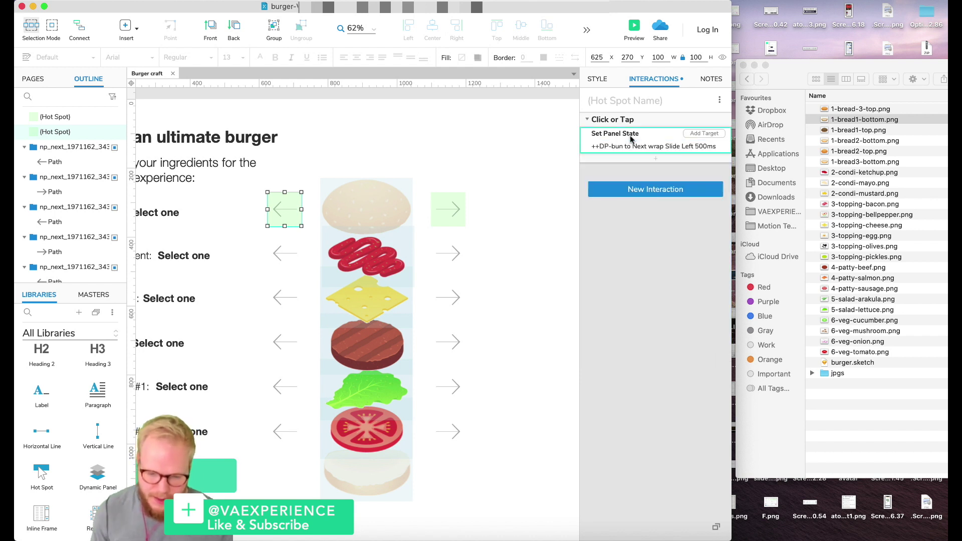
# Step: Copy the Set Panel State interaction to the hot spot over the bun's right-pointing arrow and change its state to Previous
pyautogui.click(443, 200)
pyautogui.hotkey('ctrl', 'v')
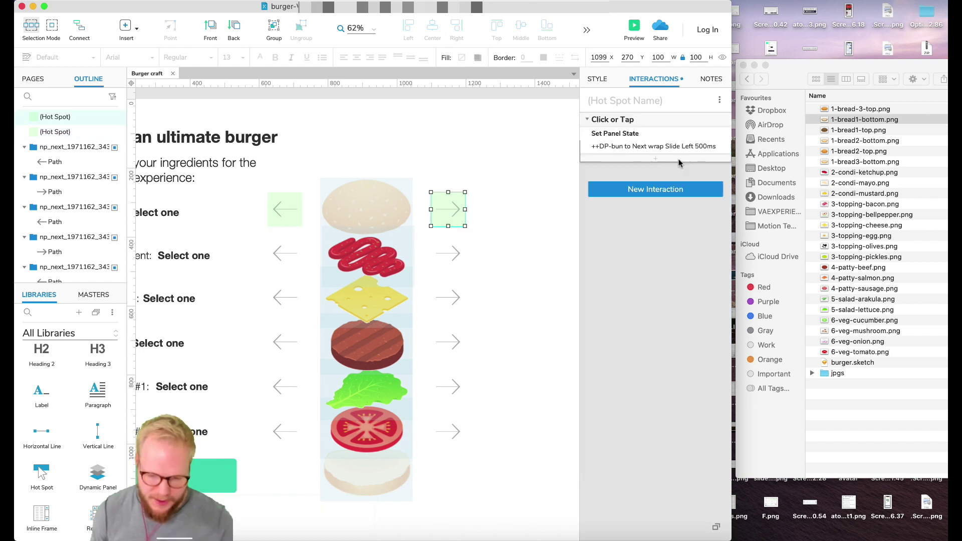
pyautogui.click(632, 147)
pyautogui.click(603, 209)
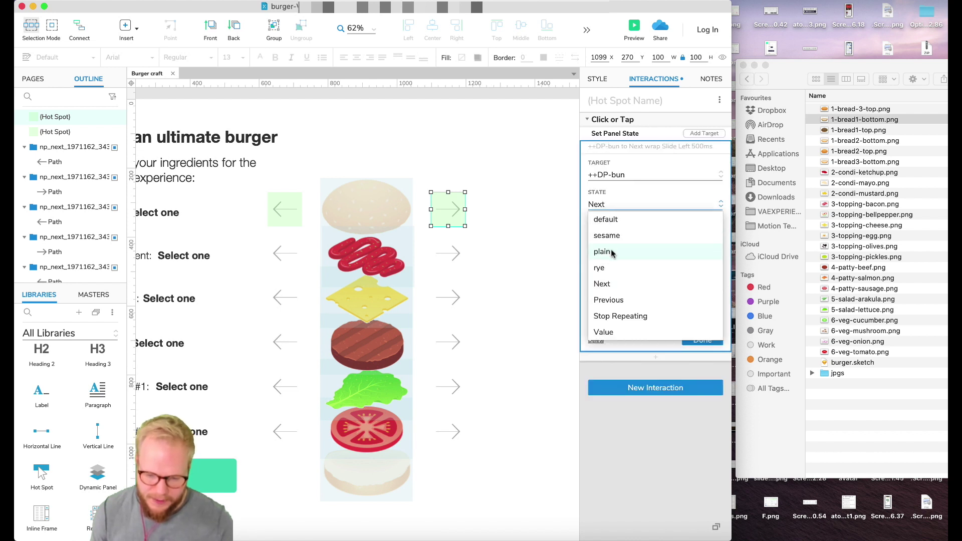
pyautogui.click(616, 300)
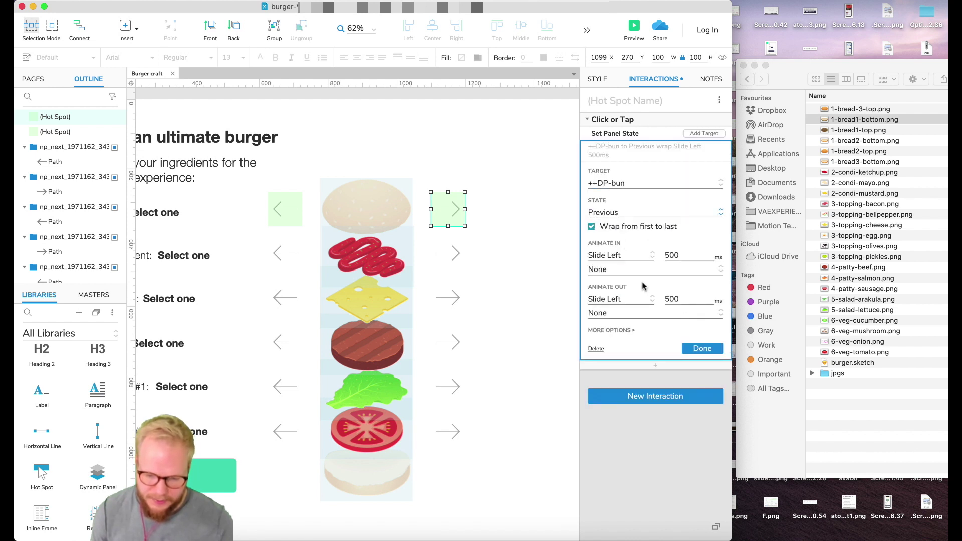
# Step: Change the Previous action's in and out animations to Slide Right and finish editing it
pyautogui.click(633, 256)
pyautogui.click(612, 303)
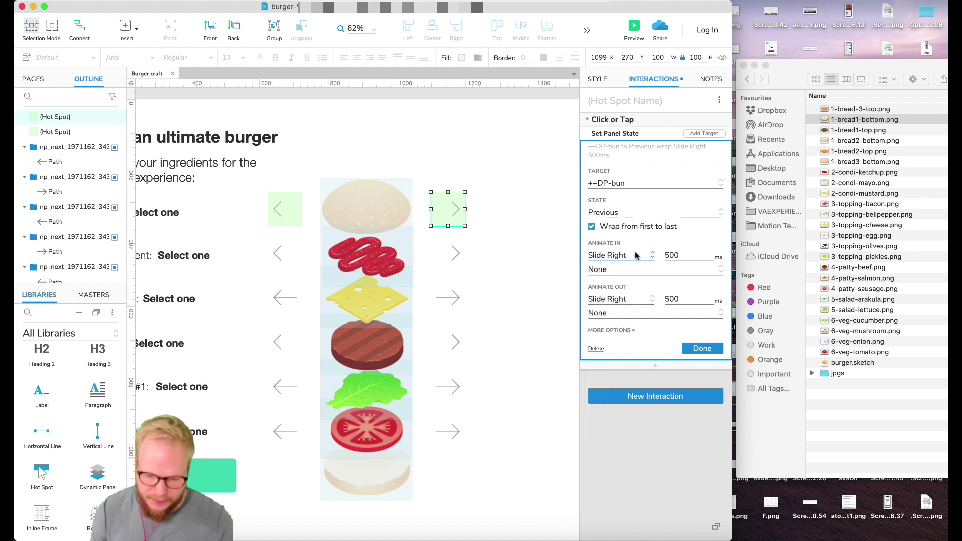
pyautogui.click(702, 348)
pyautogui.click(539, 160)
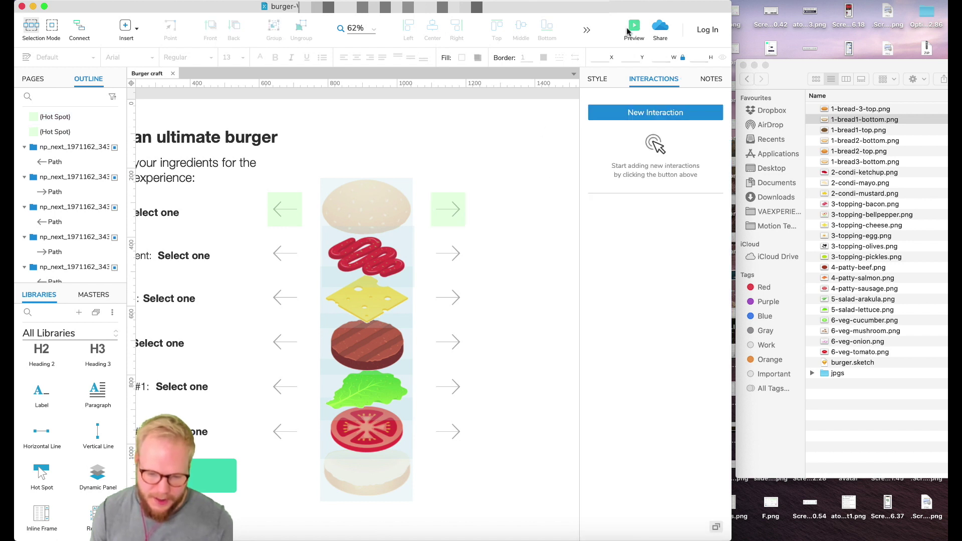
# Step: Preview the Burger craft page in the browser without the preview toolbar, zoomed out to 67%
pyautogui.click(633, 20)
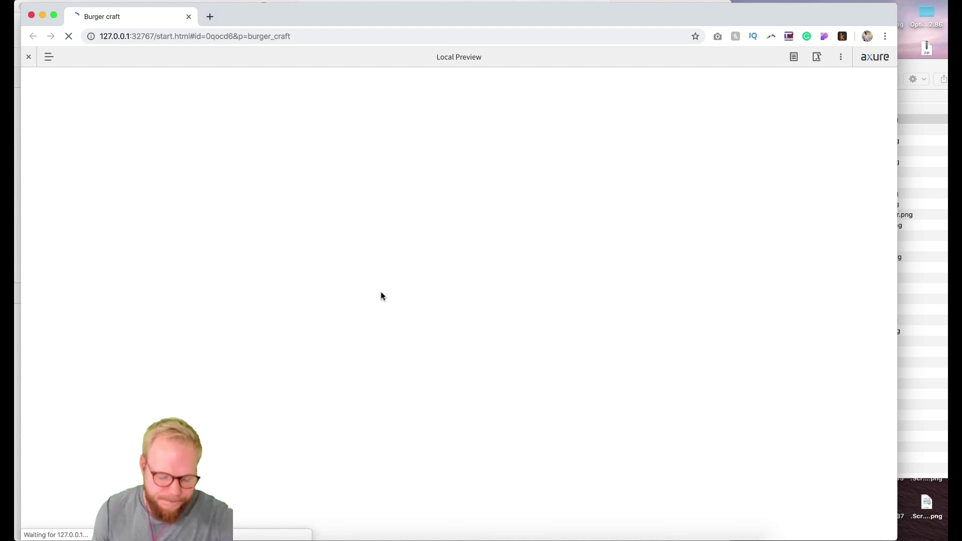
pyautogui.click(29, 57)
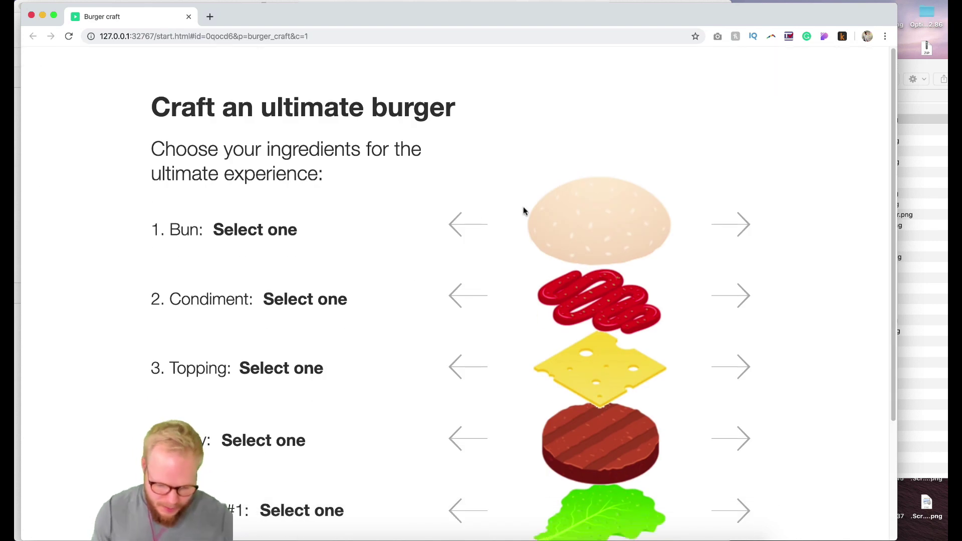
pyautogui.press('super+minus')
pyautogui.press('super+minus')
pyautogui.press('super+minus')
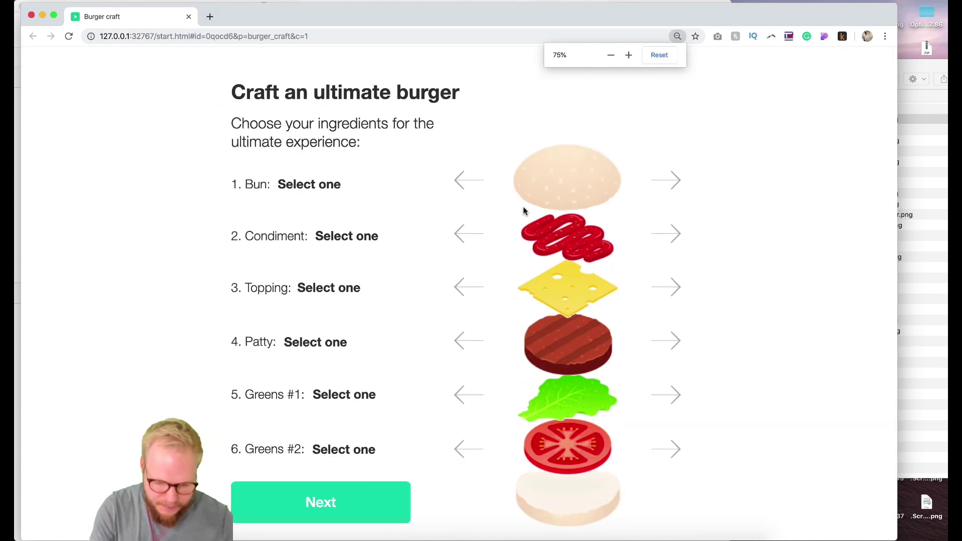
pyautogui.press('super+minus')
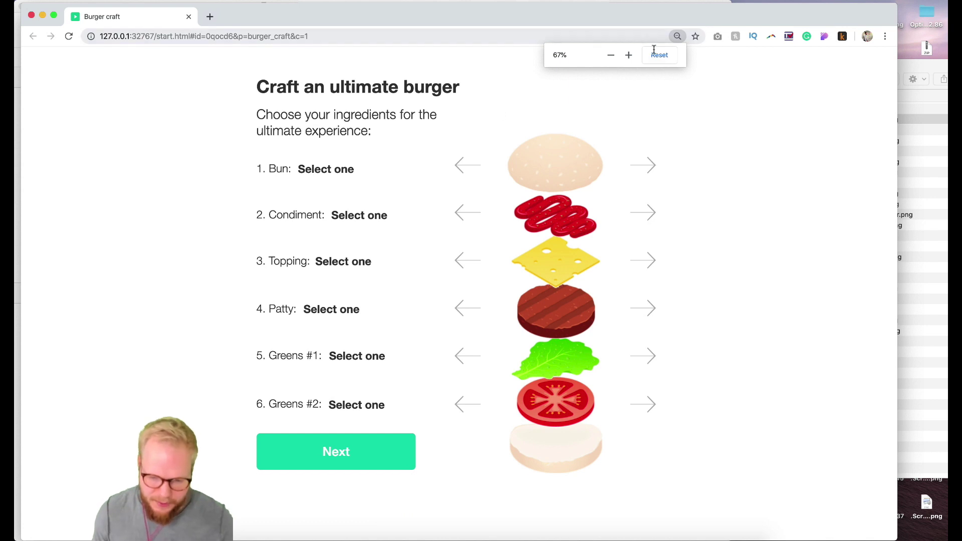
# Step: Test the bun's left-pointing arrow in the preview by cycling repeatedly through the bun variants
pyautogui.click(456, 165)
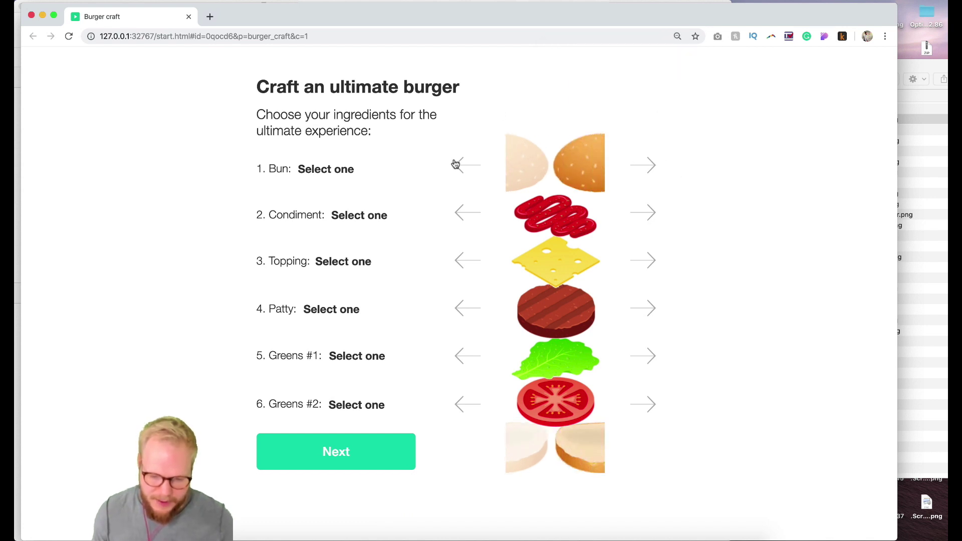
pyautogui.click(471, 165)
pyautogui.click(464, 164)
pyautogui.click(461, 164)
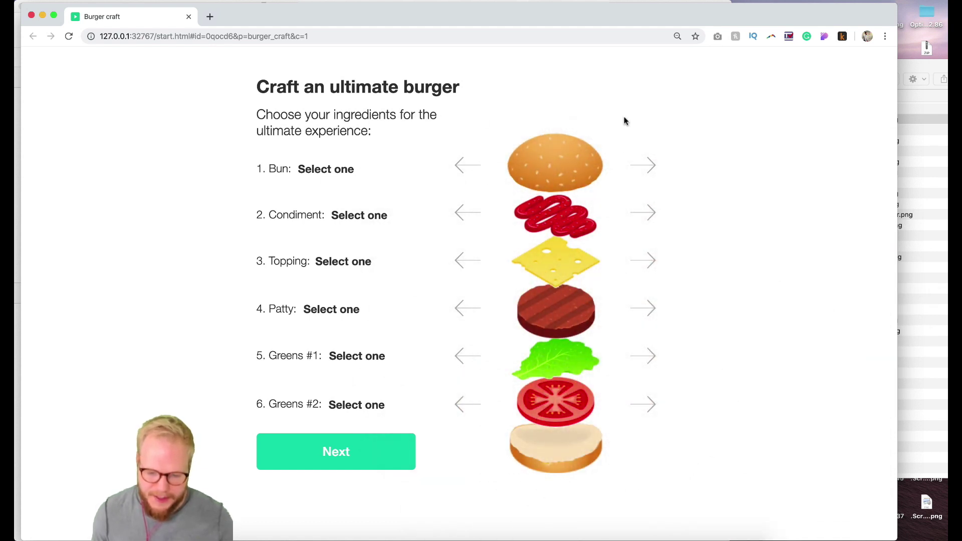
pyautogui.click(461, 165)
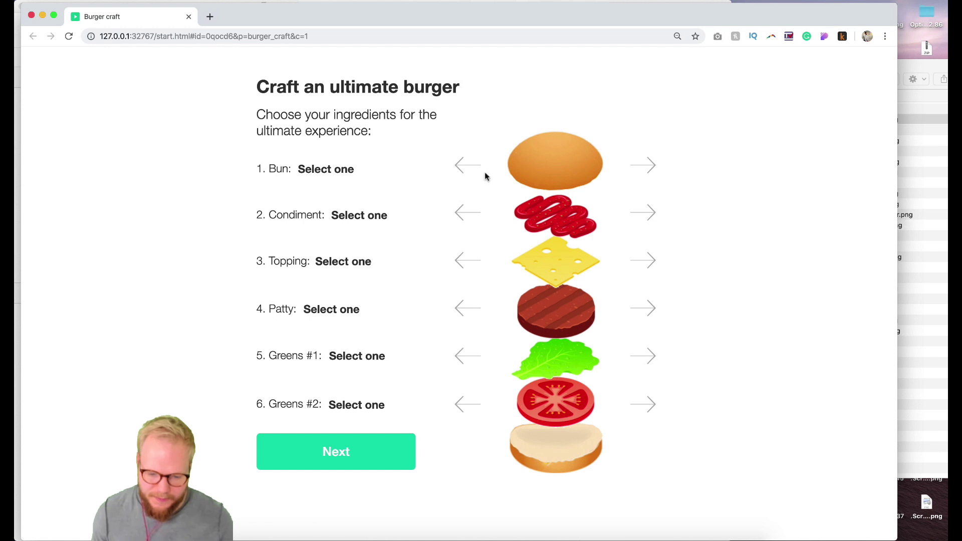
pyautogui.click(458, 168)
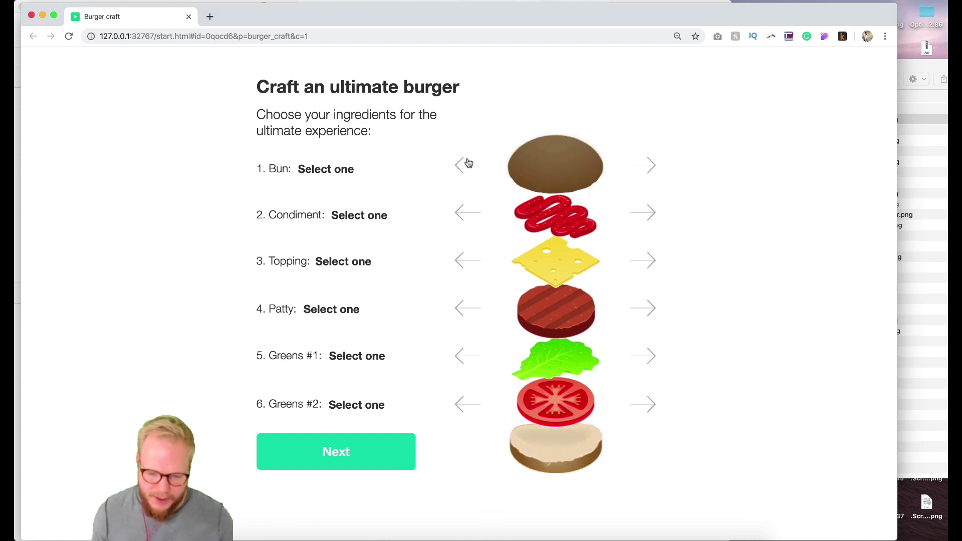
# Step: Test the bun's right-pointing arrow in the preview, then return to the Axure RP editor
pyautogui.click(642, 167)
pyautogui.click(650, 166)
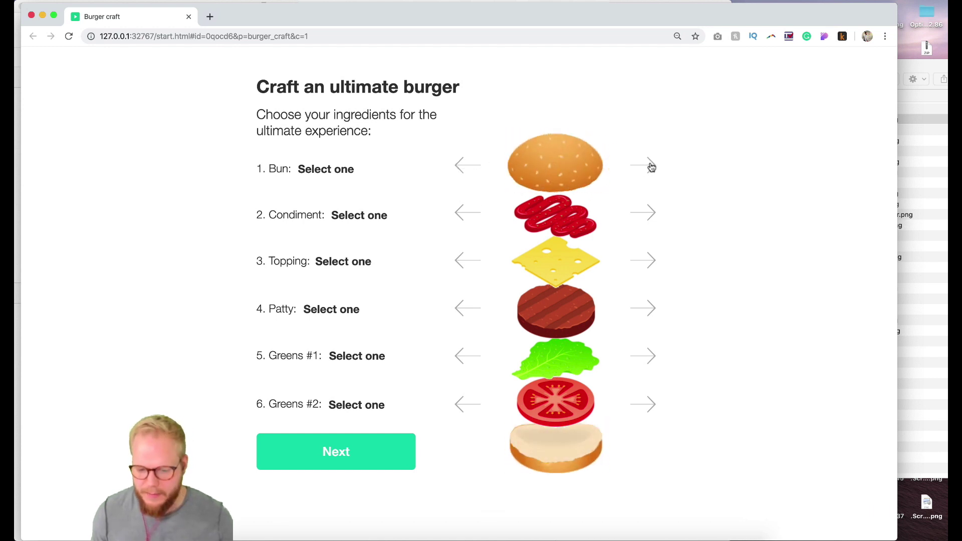
pyautogui.click(651, 167)
pyautogui.press('super+Tab')
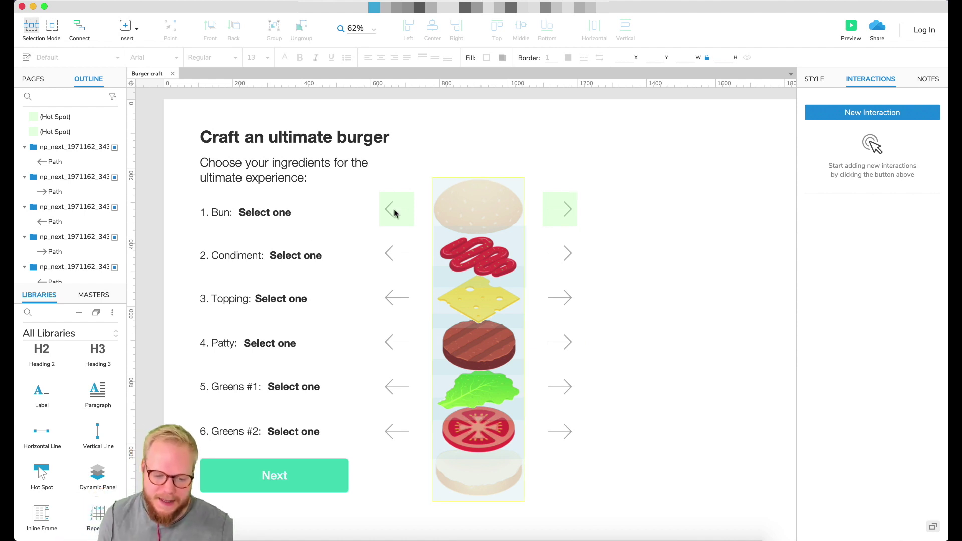
# Step: Add a Panel State Changed event to the ++DP-bun dynamic panel
pyautogui.click(290, 214)
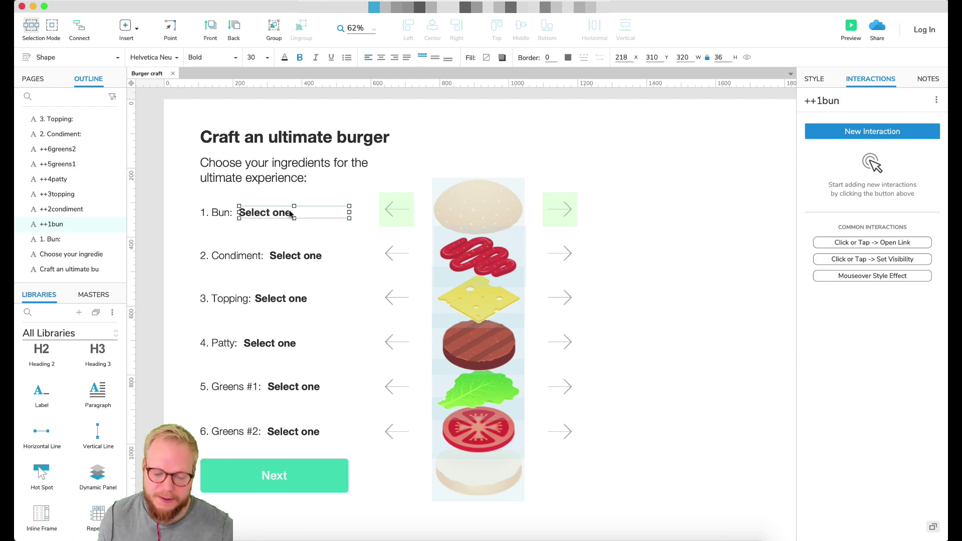
pyautogui.click(489, 131)
pyautogui.click(561, 210)
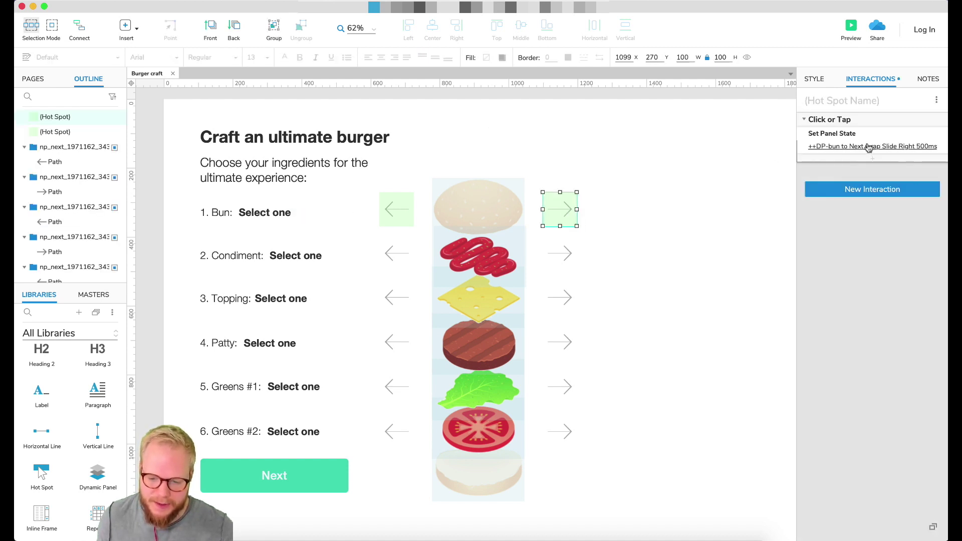
pyautogui.click(472, 204)
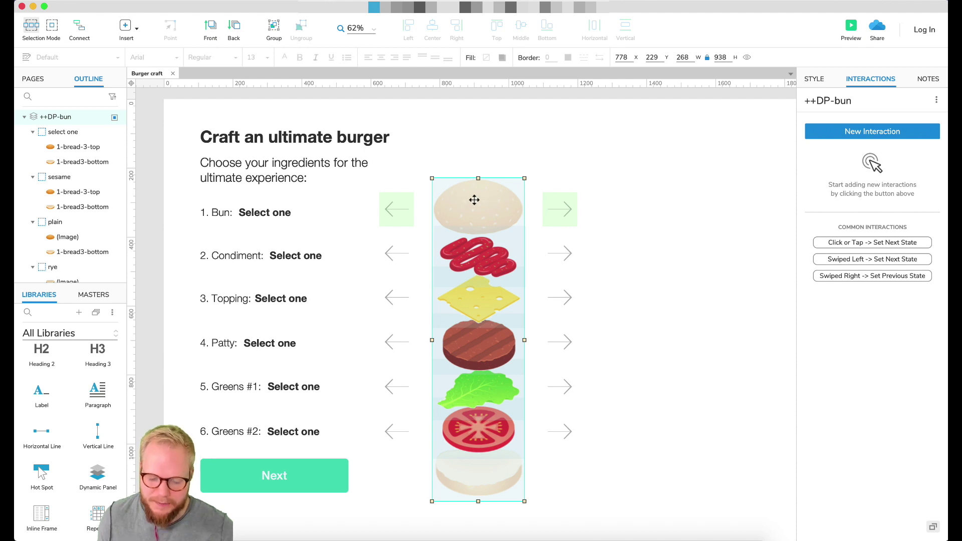
pyautogui.click(876, 132)
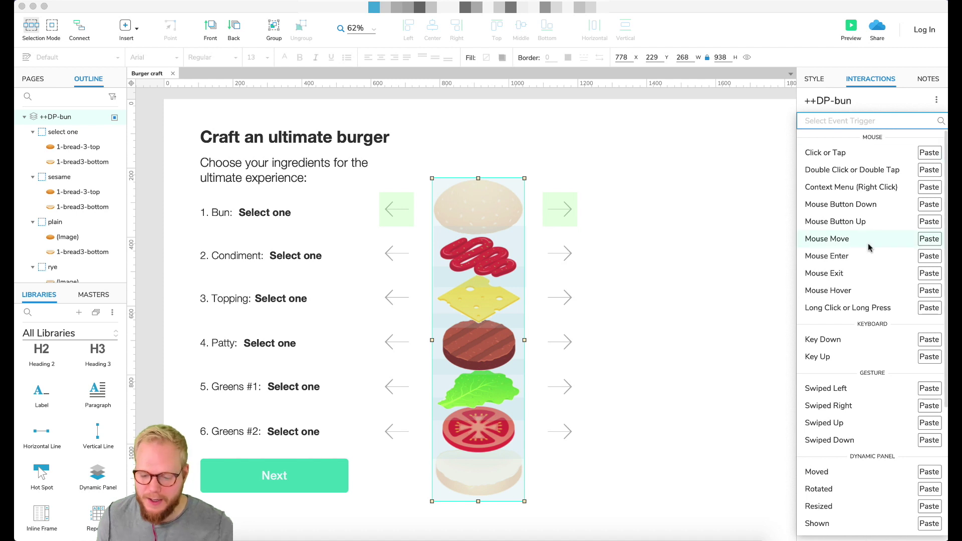
pyautogui.scroll(-5, 869, 301)
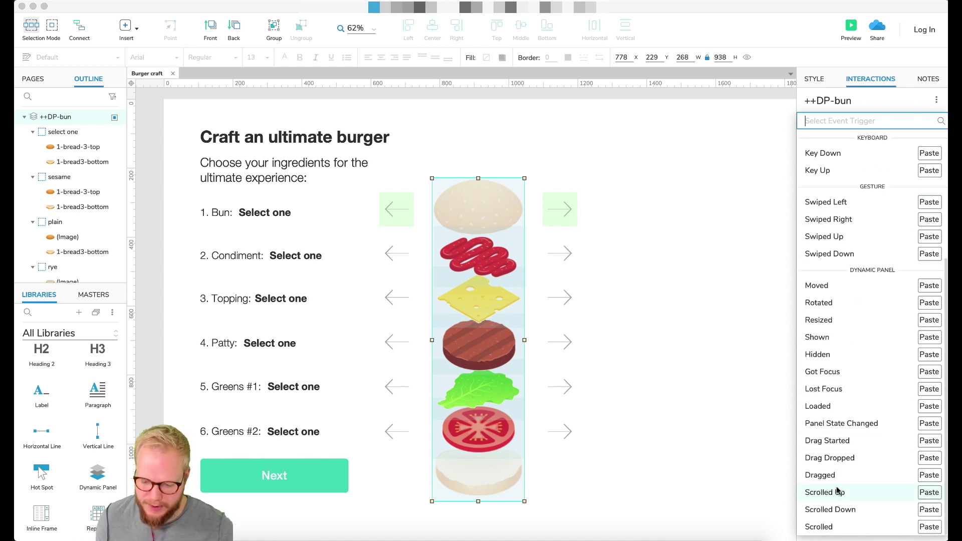
pyautogui.click(846, 426)
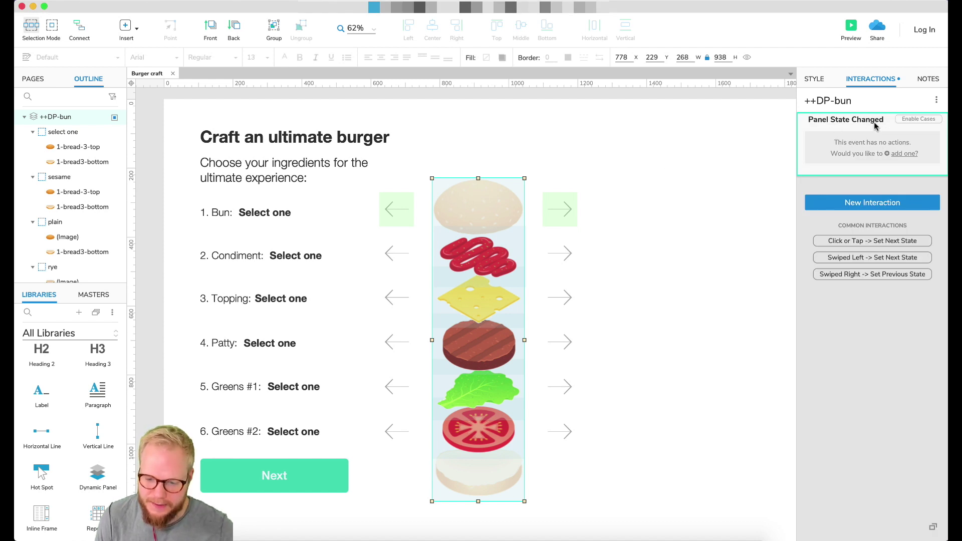
# Step: Enable cases on the event with a condition that the state of this panel equals sesame
pyautogui.click(919, 119)
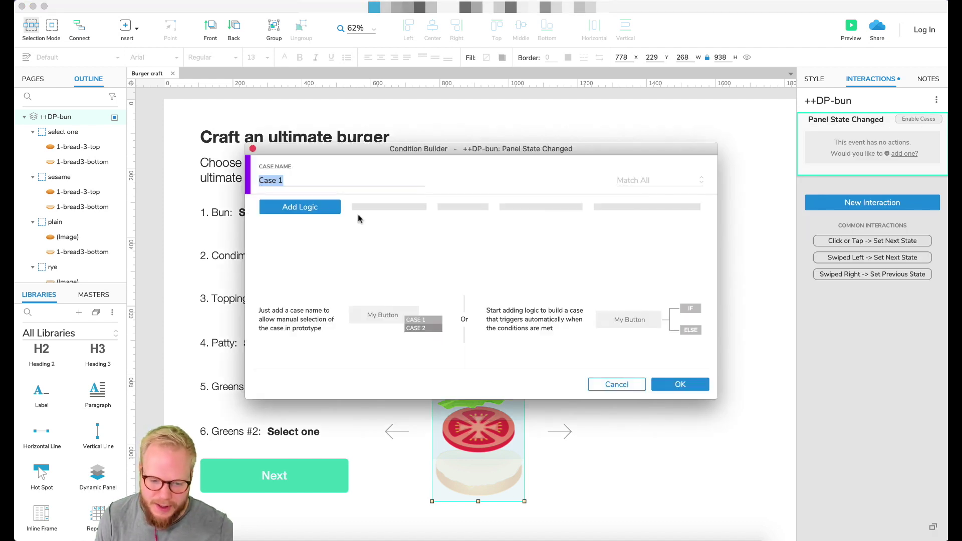
pyautogui.click(315, 210)
pyautogui.click(311, 209)
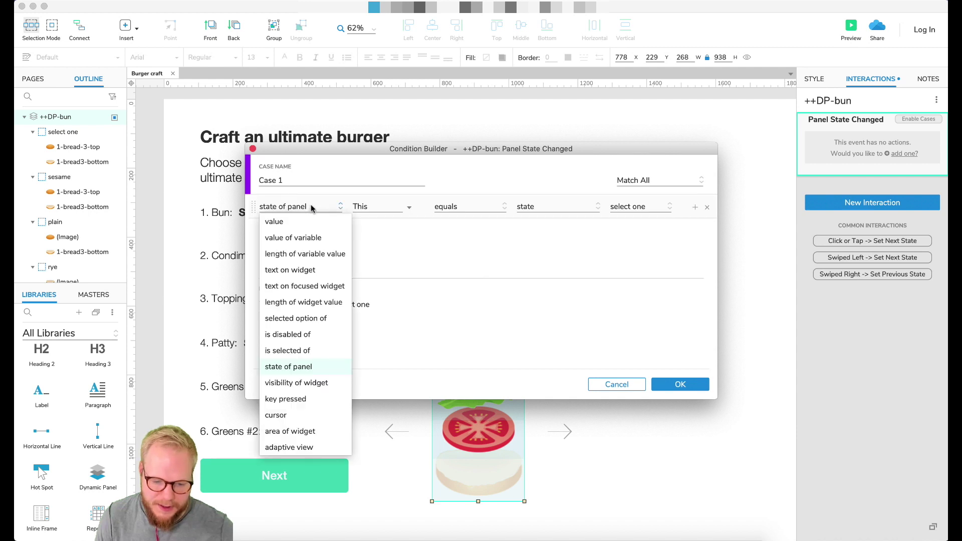
pyautogui.click(333, 204)
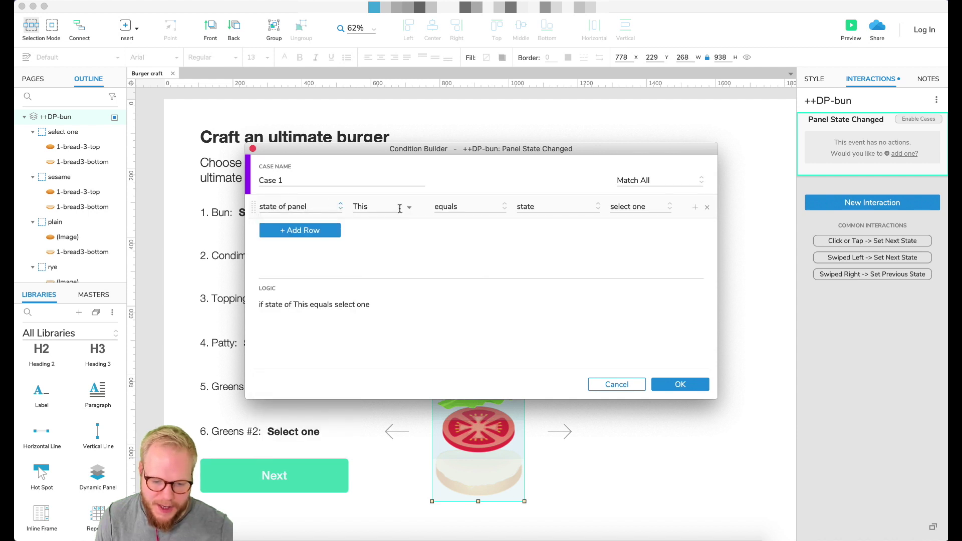
pyautogui.click(635, 206)
pyautogui.click(643, 237)
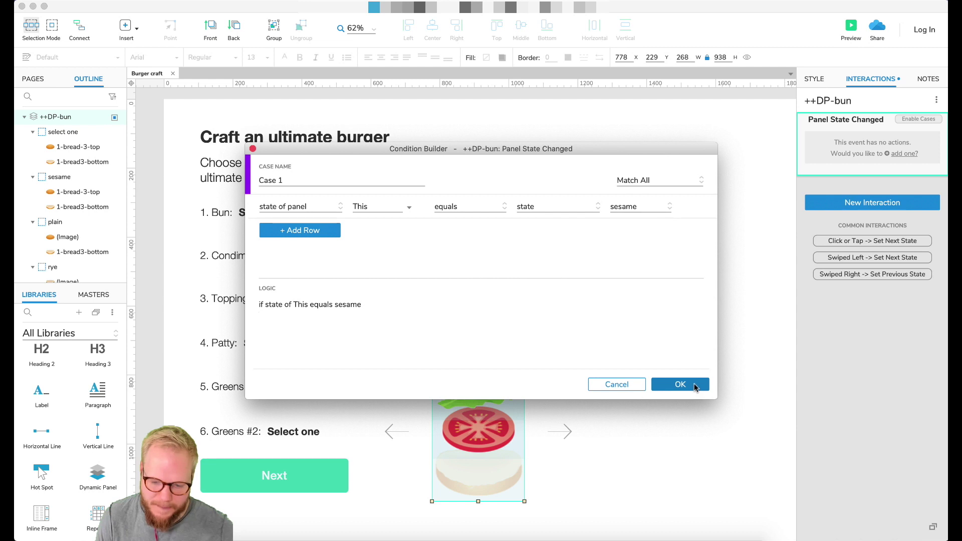
pyautogui.click(695, 387)
# Step: Add a Set Variable Value action to the sesame case that sets Bun to the value Sesame
pyautogui.click(872, 156)
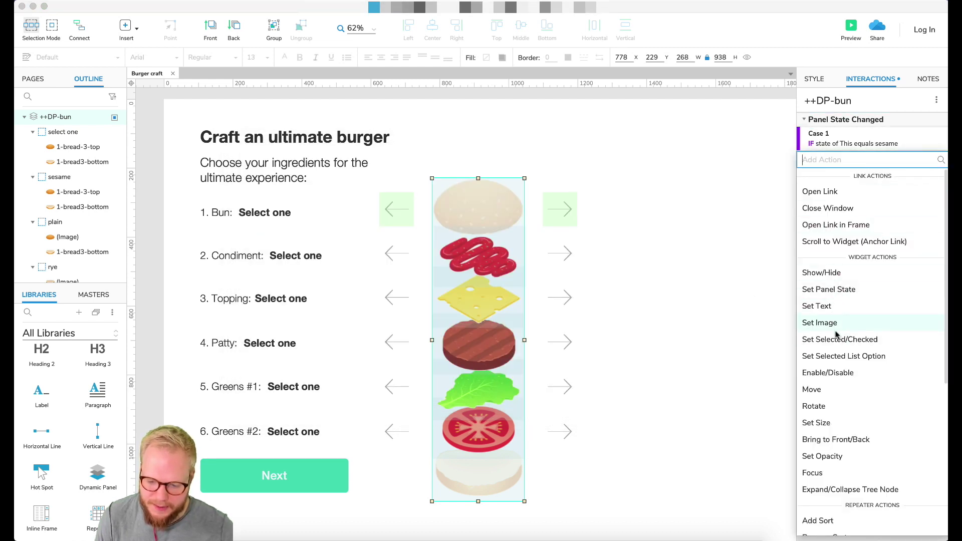
pyautogui.scroll(-5, 844, 478)
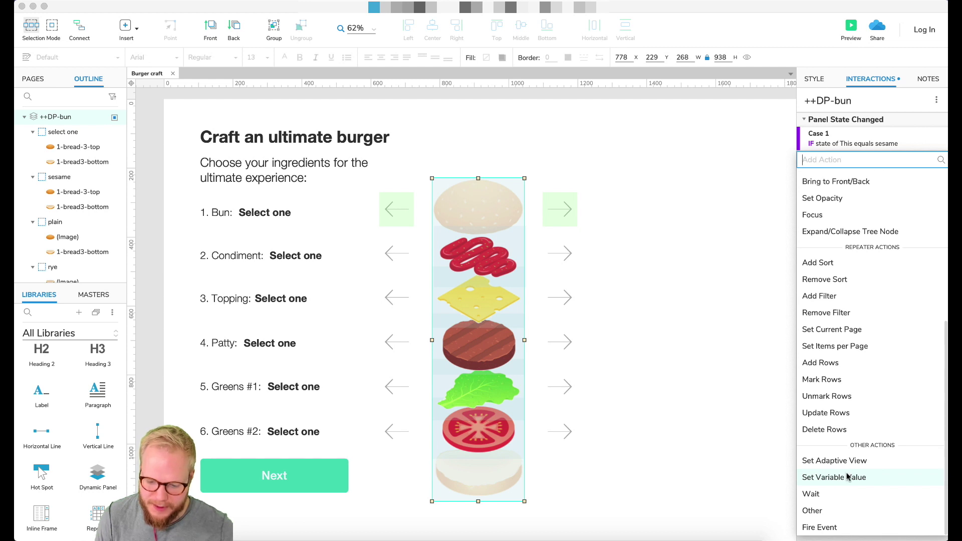
pyautogui.click(847, 477)
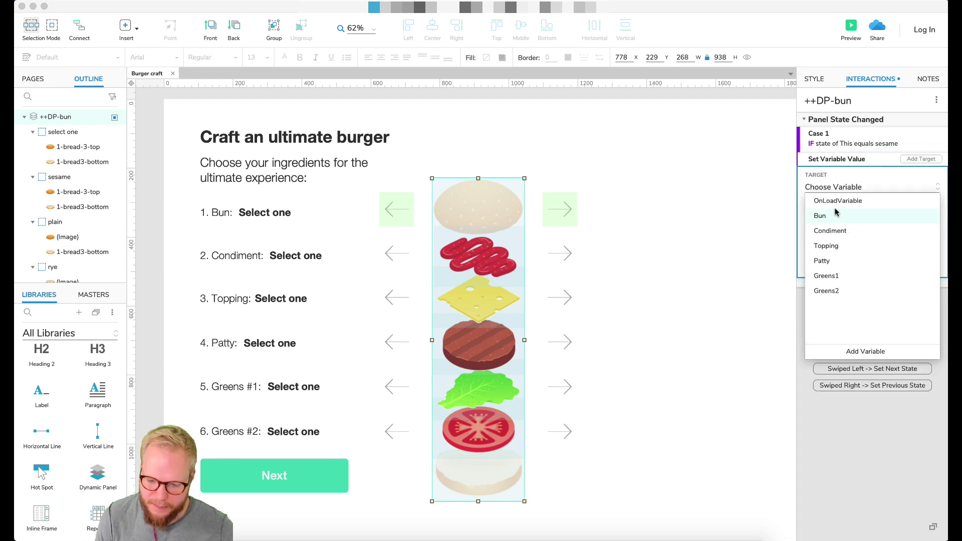
pyautogui.click(837, 215)
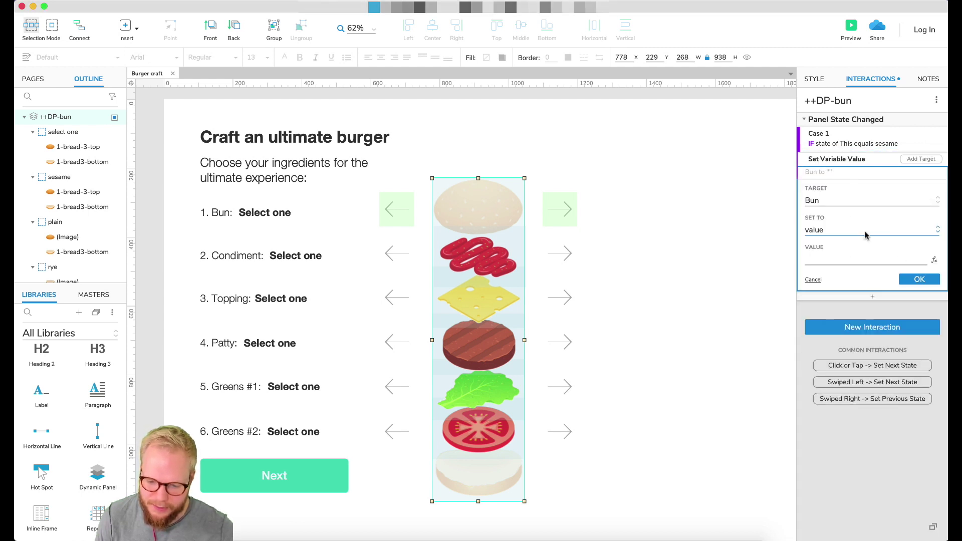
pyautogui.write('Sesame')
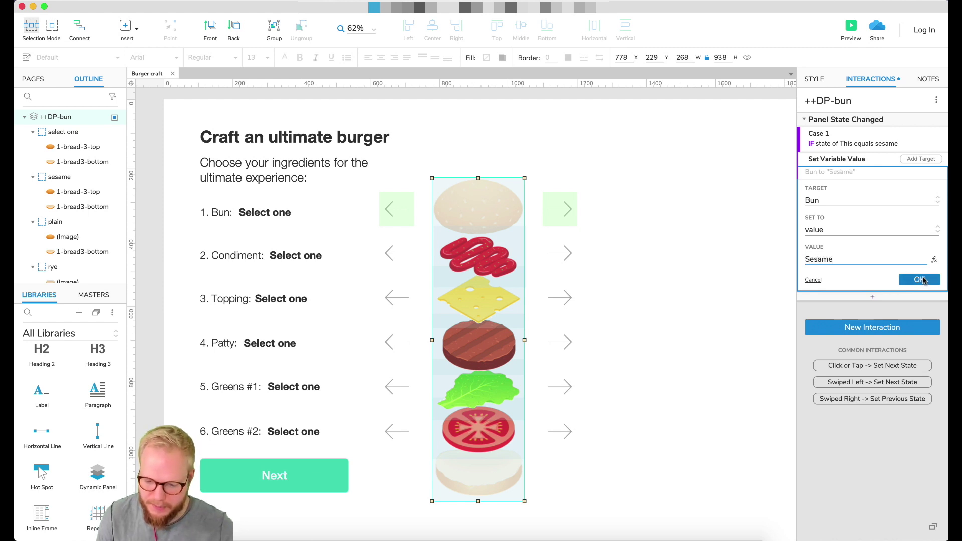
pyautogui.click(920, 279)
# Step: Add a Set Text action to the sesame case that sets ++1bun to the value of variable Bun
pyautogui.click(870, 186)
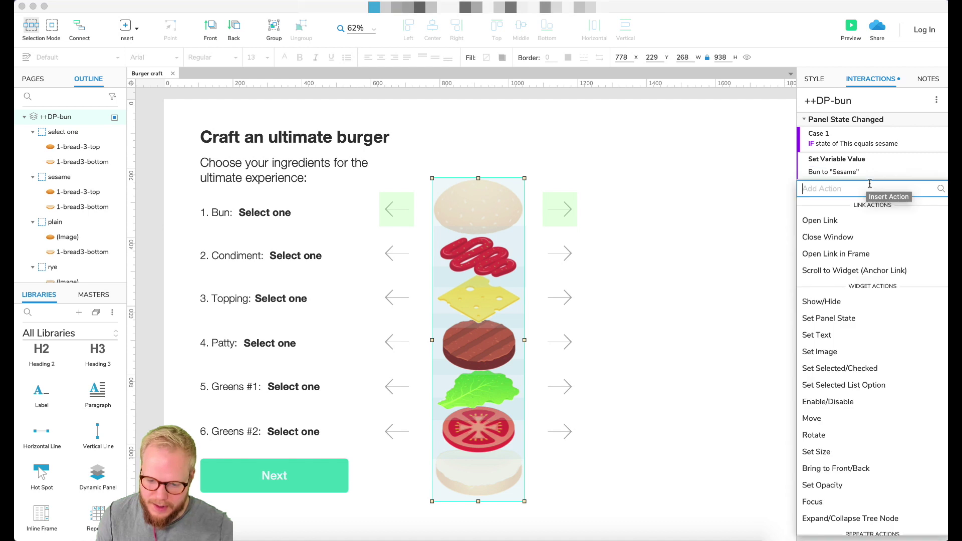
pyautogui.click(841, 335)
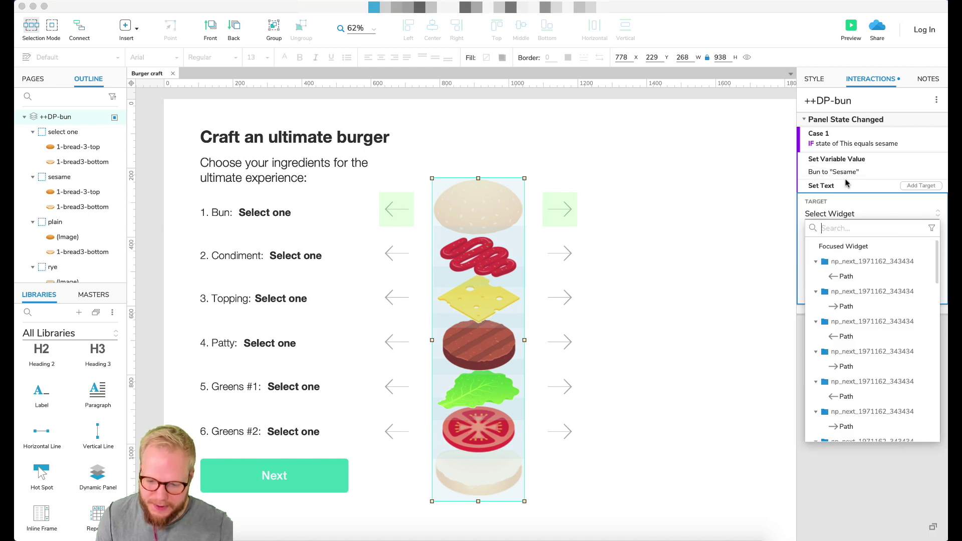
pyautogui.write('++')
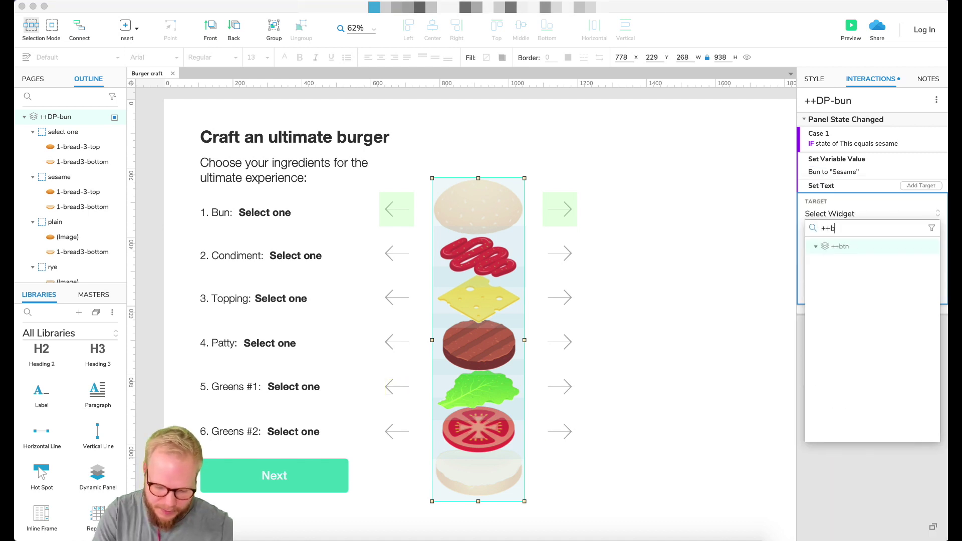
pyautogui.write('1')
pyautogui.click(843, 246)
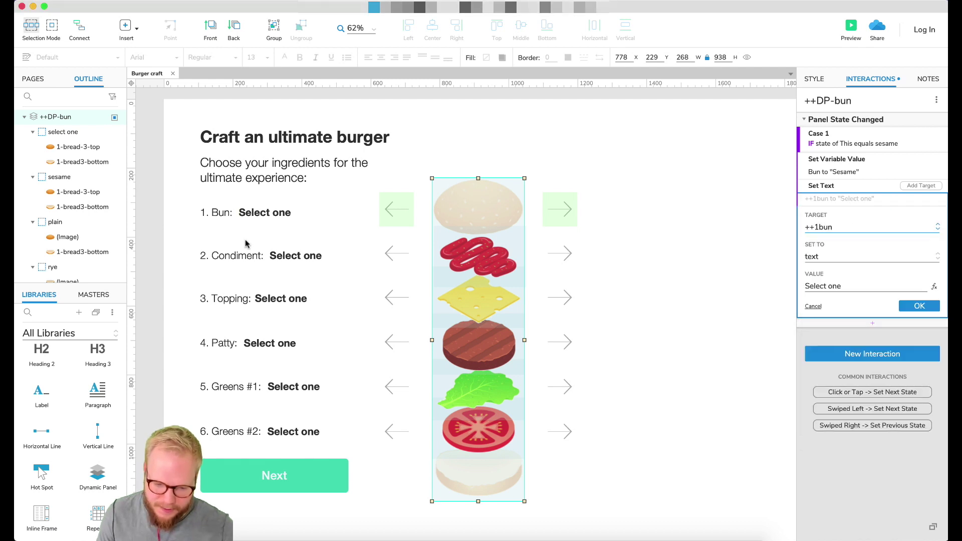
pyautogui.click(842, 285)
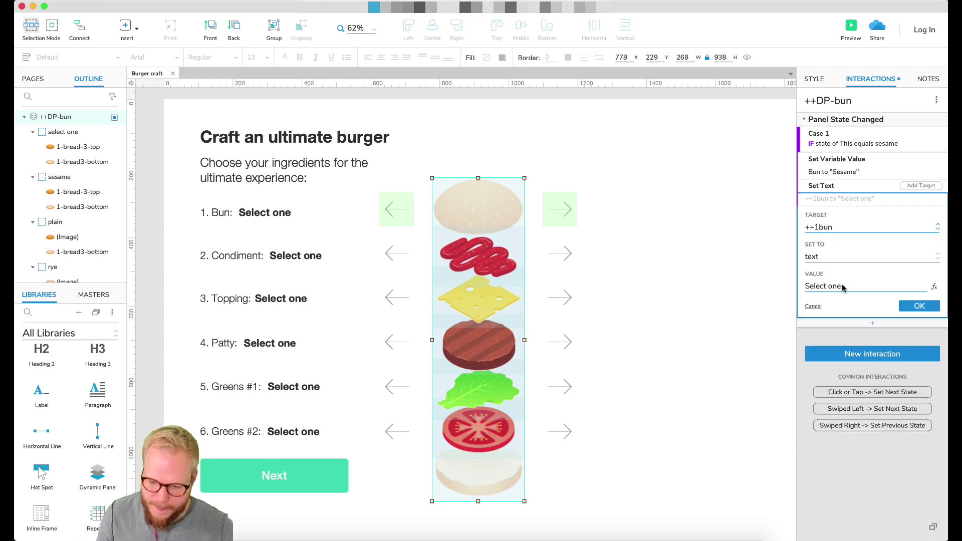
pyautogui.click(852, 256)
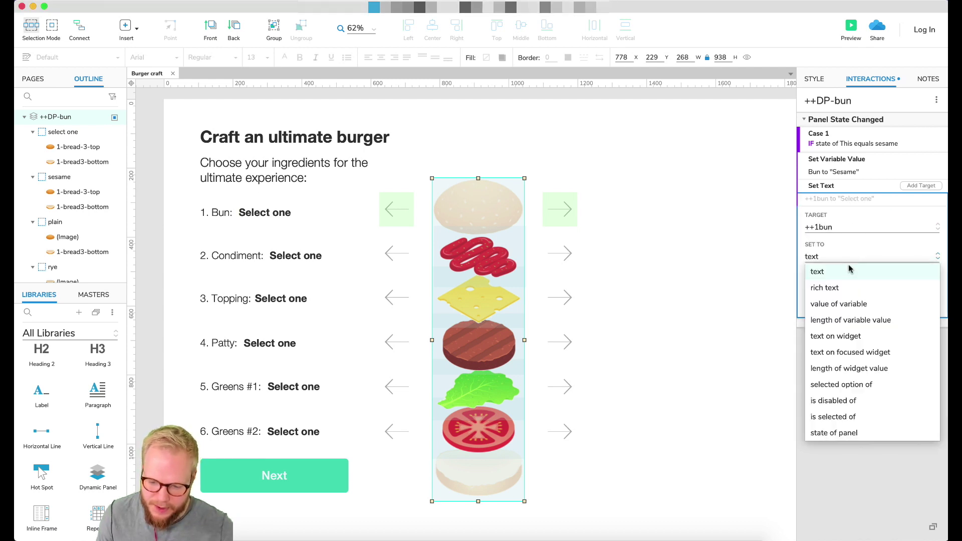
pyautogui.click(838, 303)
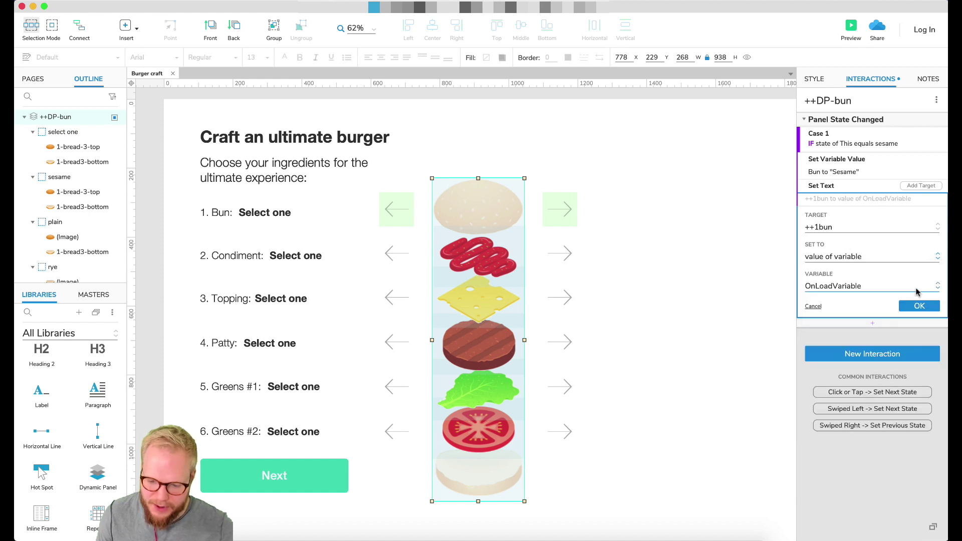
pyautogui.click(885, 285)
pyautogui.click(842, 320)
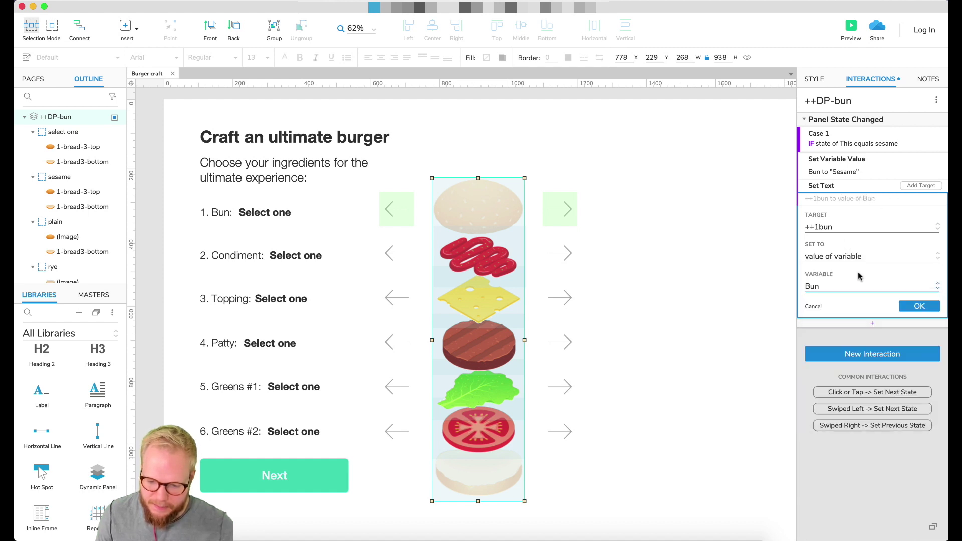
pyautogui.click(919, 305)
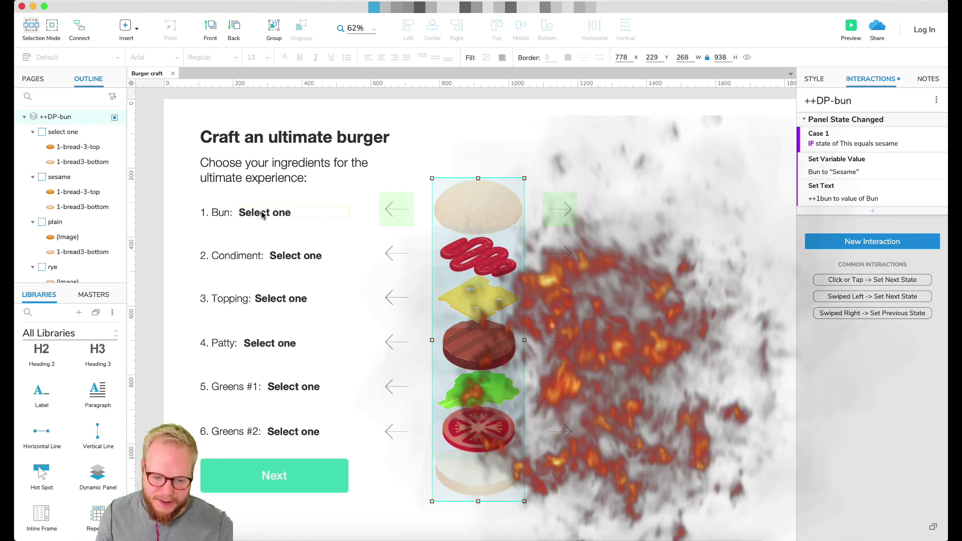
# Step: Duplicate the sesame case within the event and toggle the copy from ELSE IF to IF
pyautogui.click(863, 133)
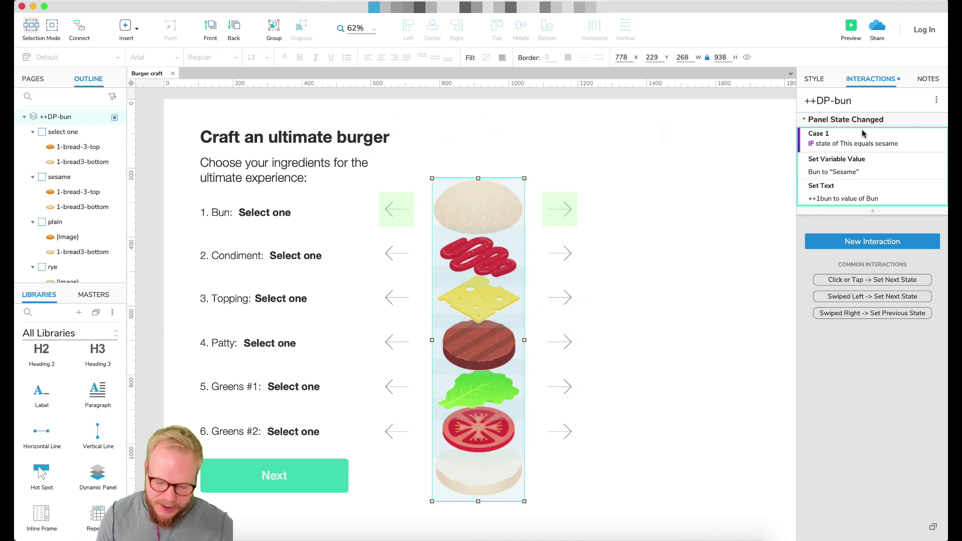
pyautogui.press('super+d')
pyautogui.rightClick(839, 236)
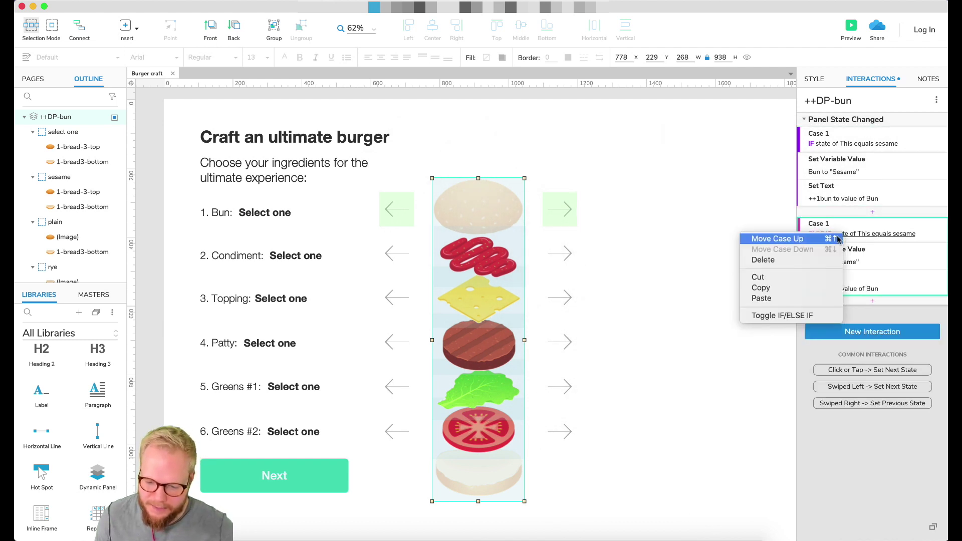
pyautogui.click(830, 230)
pyautogui.click(829, 231)
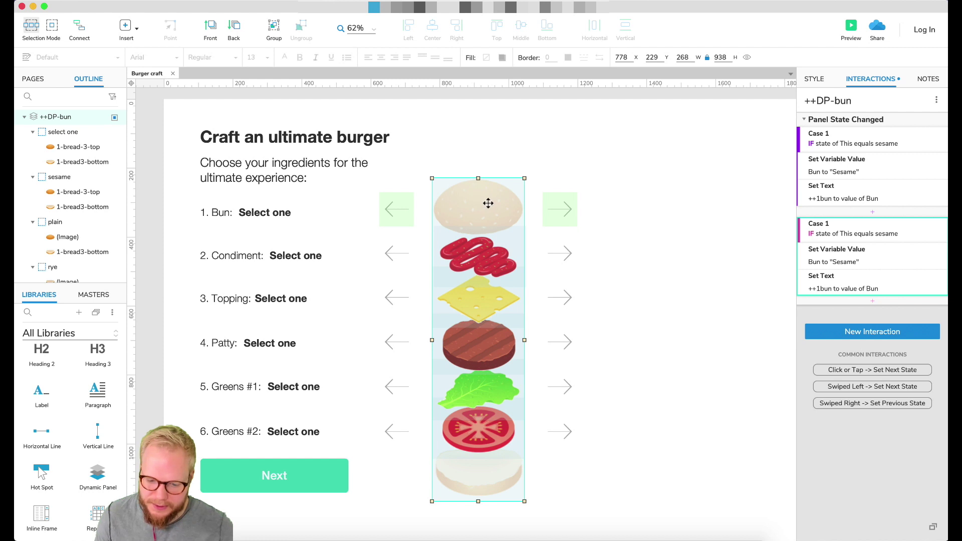
# Step: Change the duplicated case's condition so that the state of this panel equals plain
pyautogui.click(839, 261)
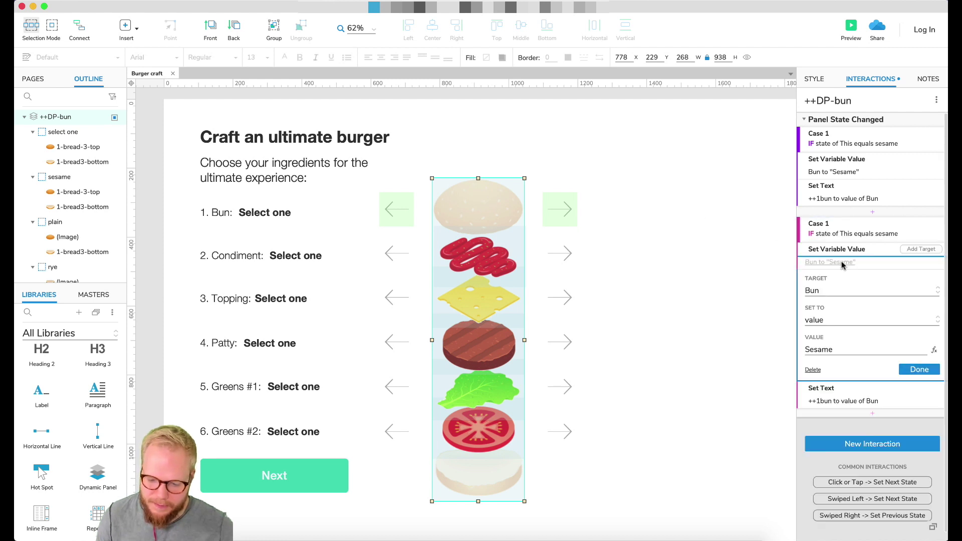
pyautogui.moveTo(837, 351); pyautogui.dragTo(750, 355)
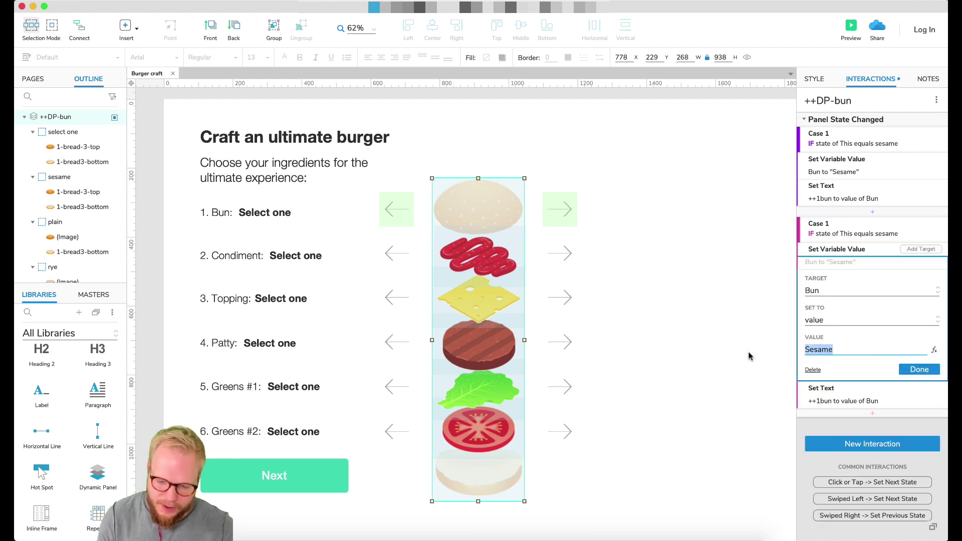
pyautogui.click(868, 236)
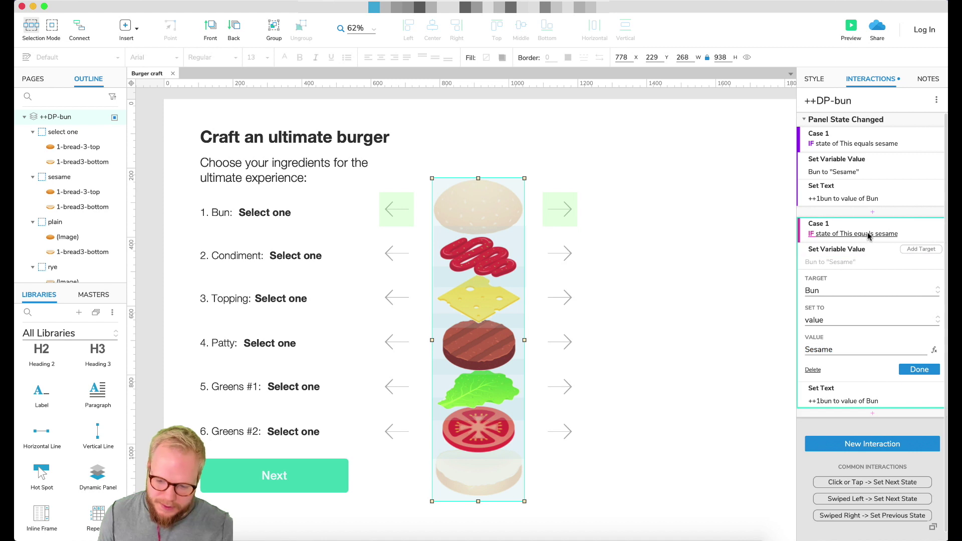
pyautogui.click(868, 235)
pyautogui.click(635, 207)
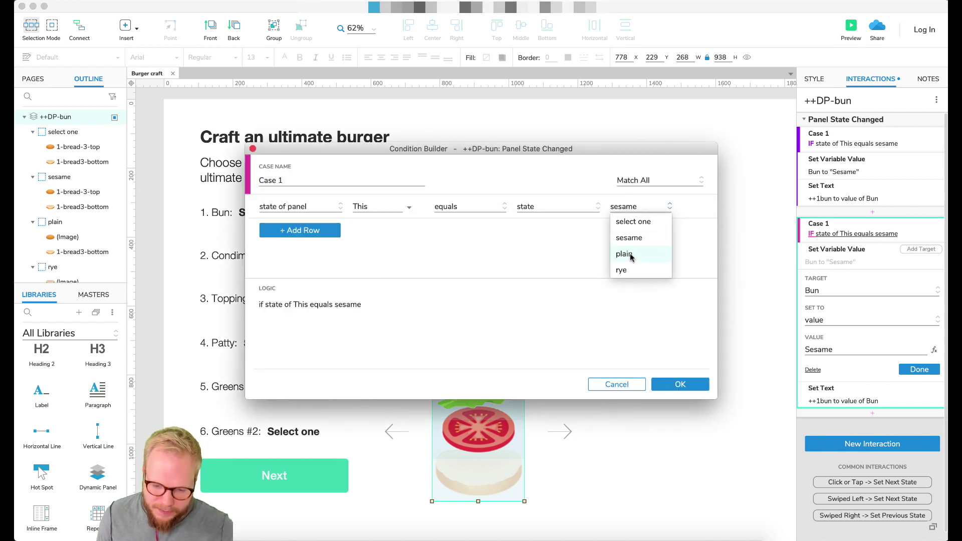
pyautogui.click(630, 255)
pyautogui.press('Return')
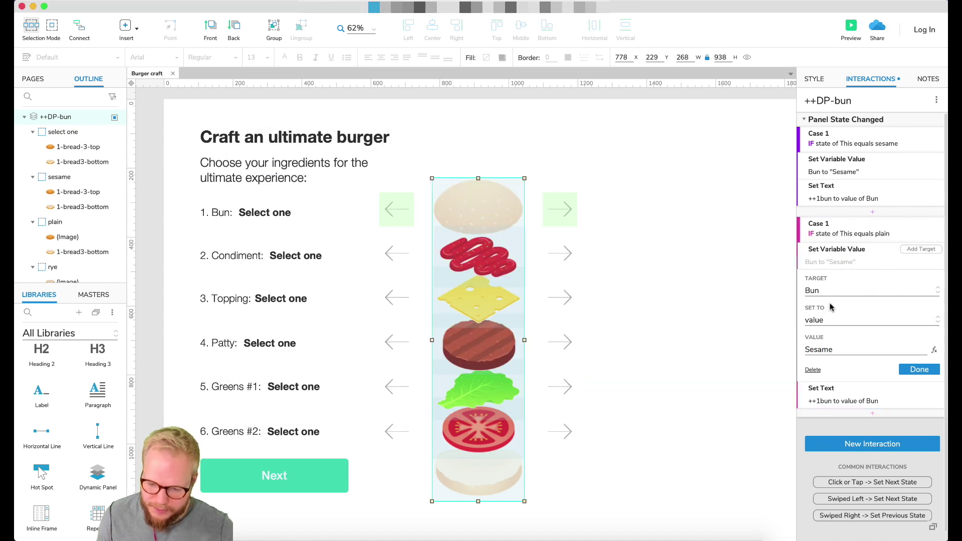
# Step: Set the Bun variable's value in the plain case to Plain and finish editing the action
pyautogui.doubleClick(832, 349)
pyautogui.write('P')
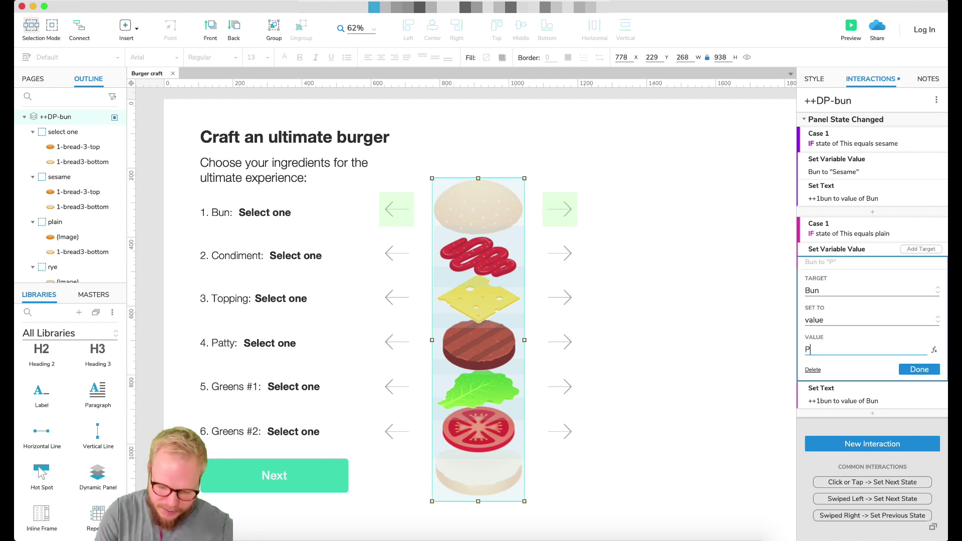
pyautogui.click(919, 369)
pyautogui.click(916, 396)
# Step: Rename the duplicated plain case as Case 2
pyautogui.click(830, 224)
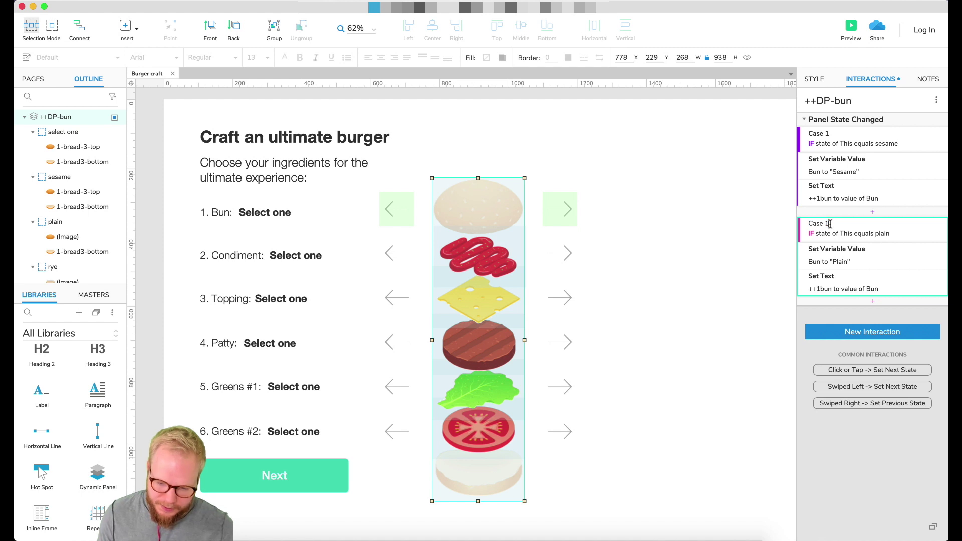
pyautogui.click(858, 213)
pyautogui.press('Escape')
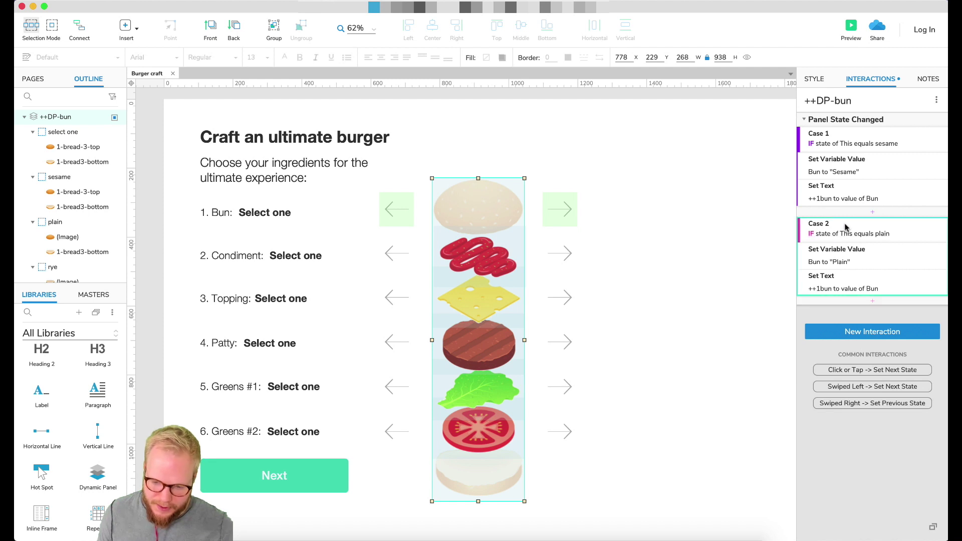
# Step: Duplicate the plain case as Case 3 and set its condition to state of this panel equals rye
pyautogui.press('super+d')
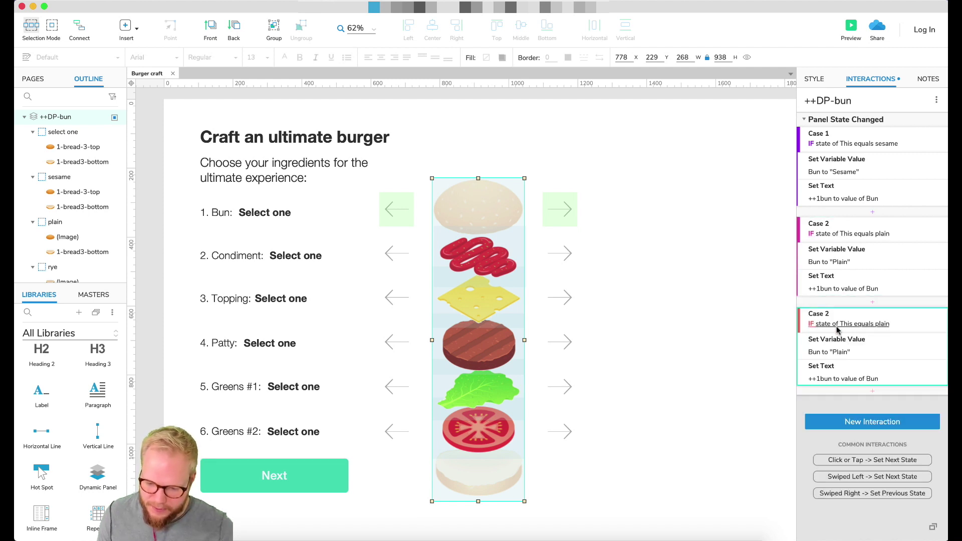
pyautogui.press('Return')
pyautogui.click(287, 178)
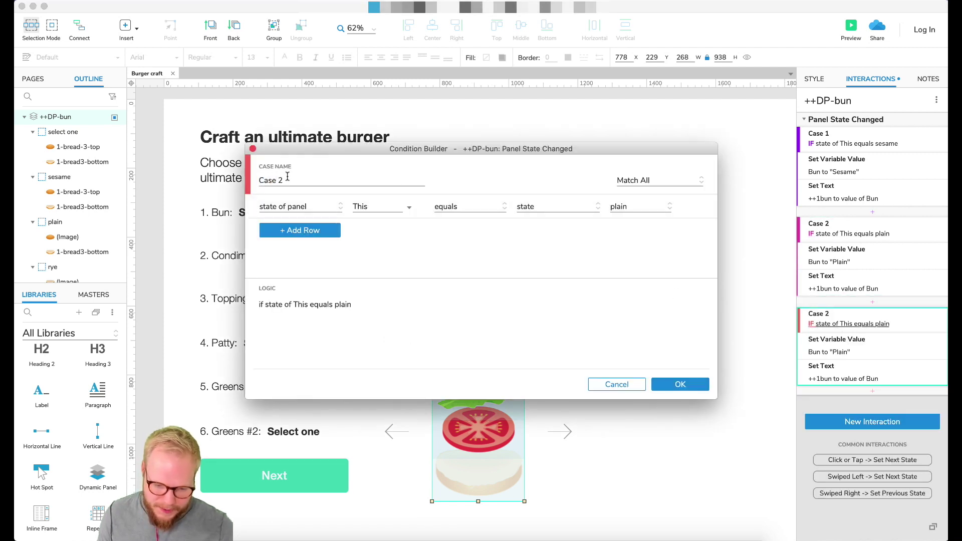
pyautogui.click(679, 384)
# Step: Set the Bun variable's value in the rye case to Rye and finish editing the action
pyautogui.click(841, 352)
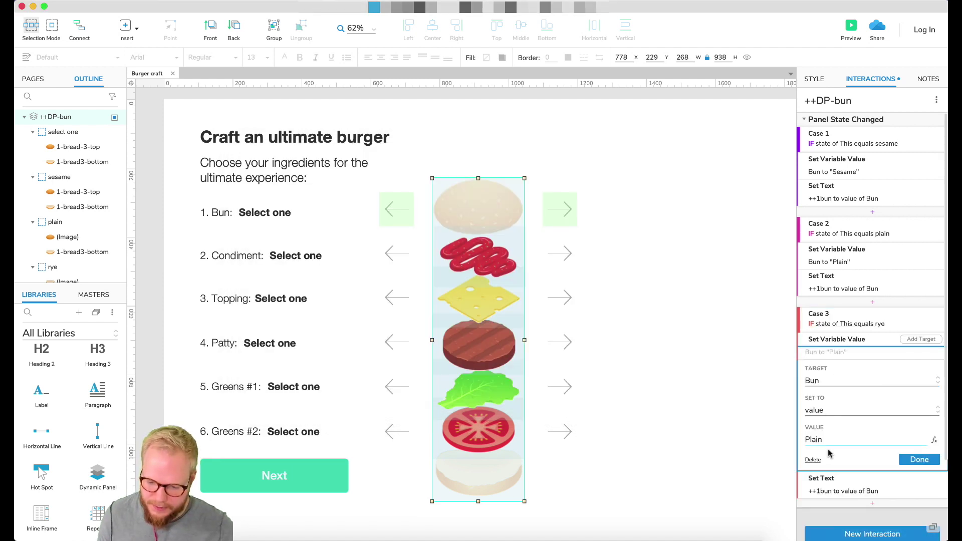
pyautogui.doubleClick(814, 440)
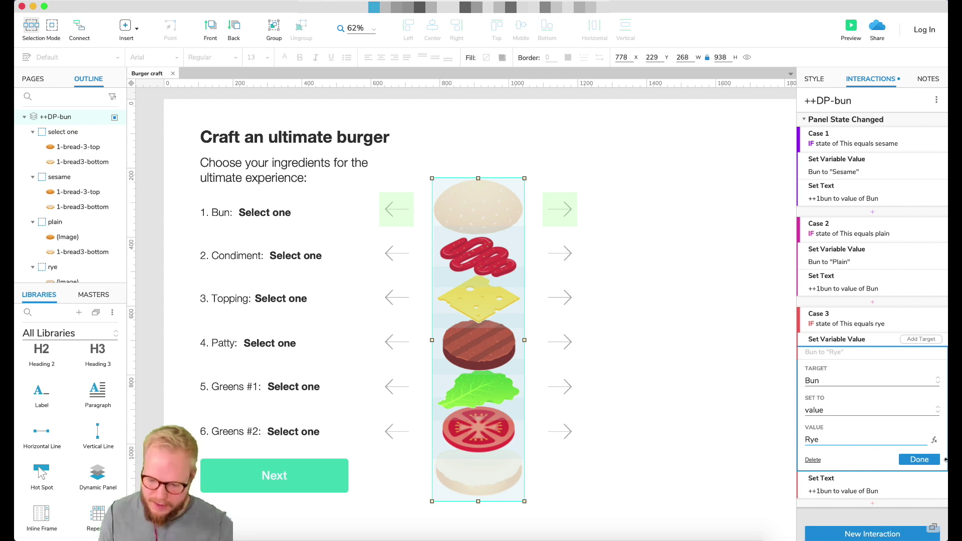
pyautogui.click(919, 459)
# Step: Duplicate the rye case and change the copy's condition so that the state of this panel equals select one
pyautogui.click(869, 321)
pyautogui.press('super+c')
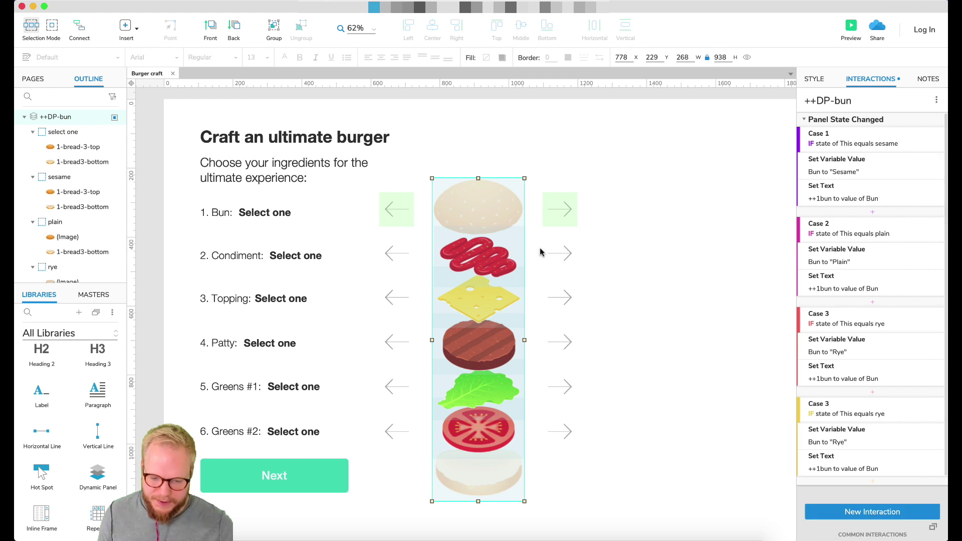
pyautogui.press('super+v')
pyautogui.click(858, 400)
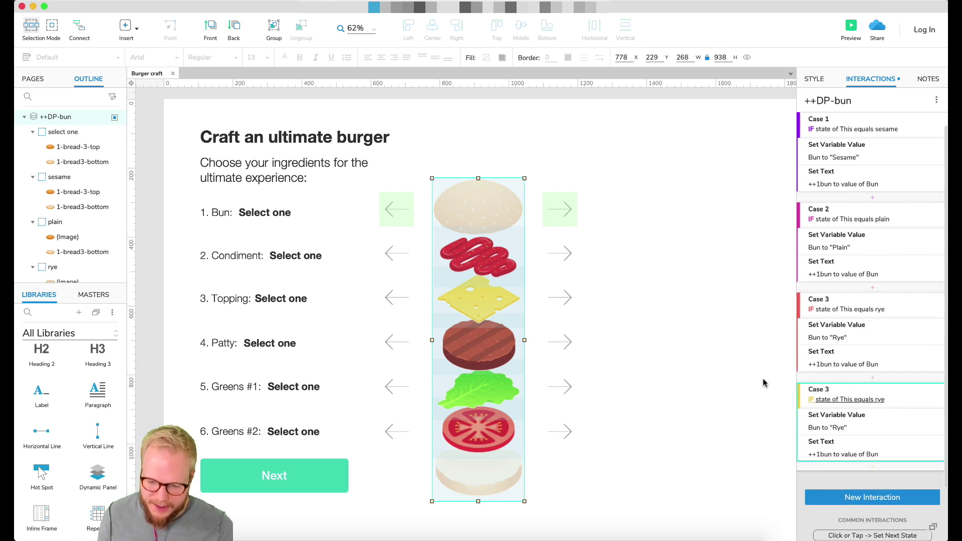
pyautogui.moveTo(407, 149); pyautogui.dragTo(474, 193)
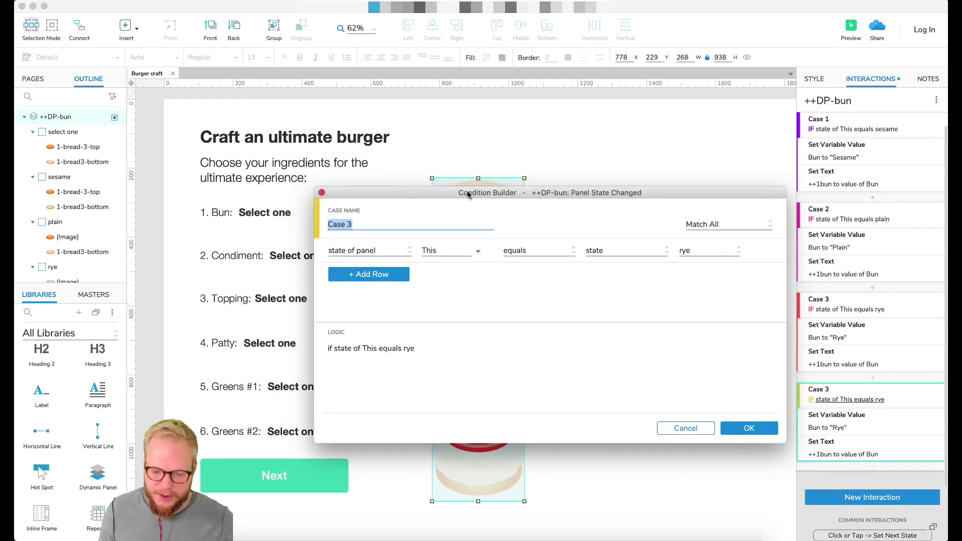
pyautogui.click(695, 257)
pyautogui.click(694, 261)
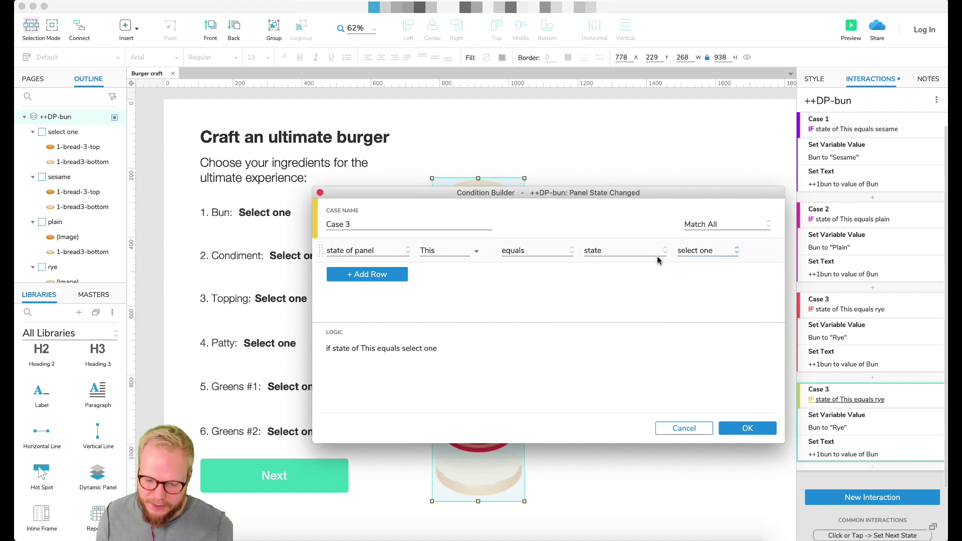
pyautogui.click(747, 428)
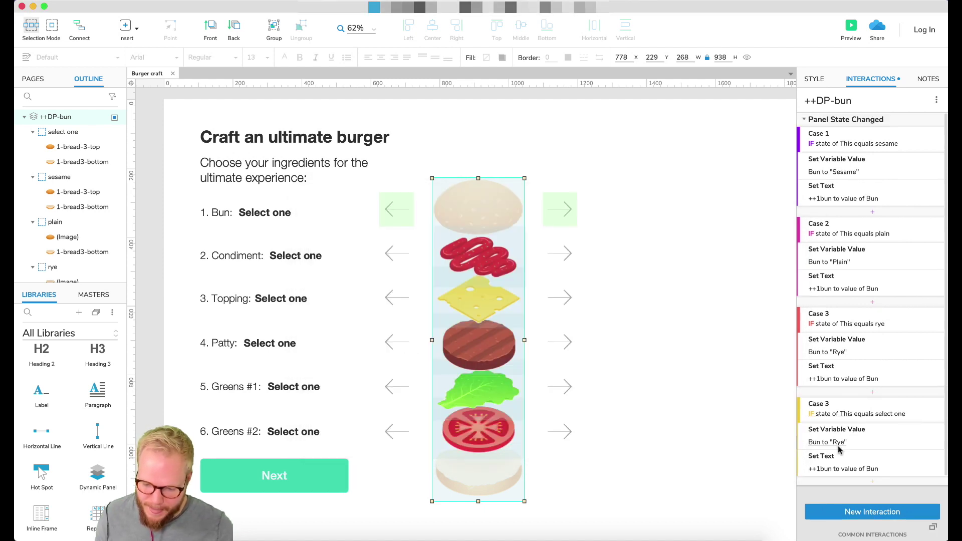
# Step: Set the Bun variable's value in the select one case to "Select one"
pyautogui.click(841, 448)
pyautogui.doubleClick(831, 528)
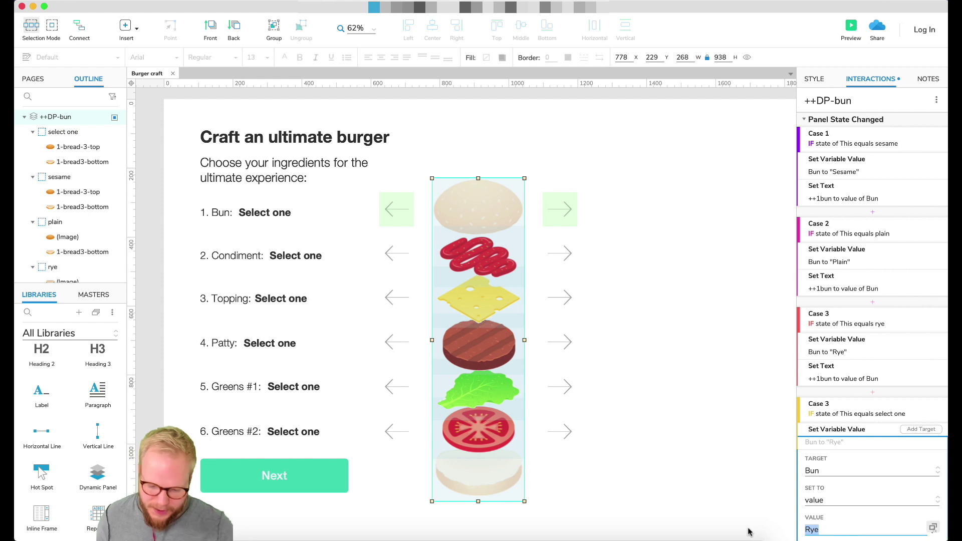
pyautogui.write('Select one')
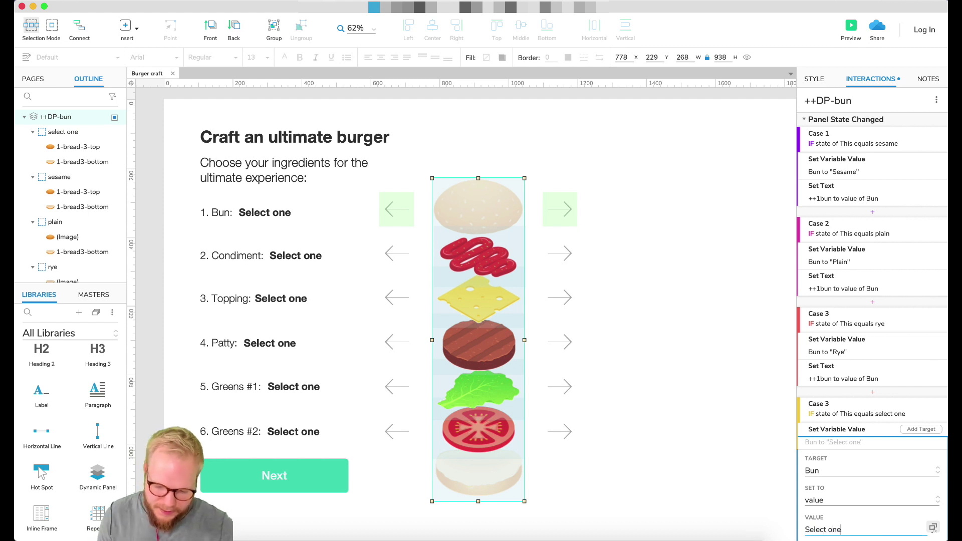
pyautogui.scroll(-1, 852, 425)
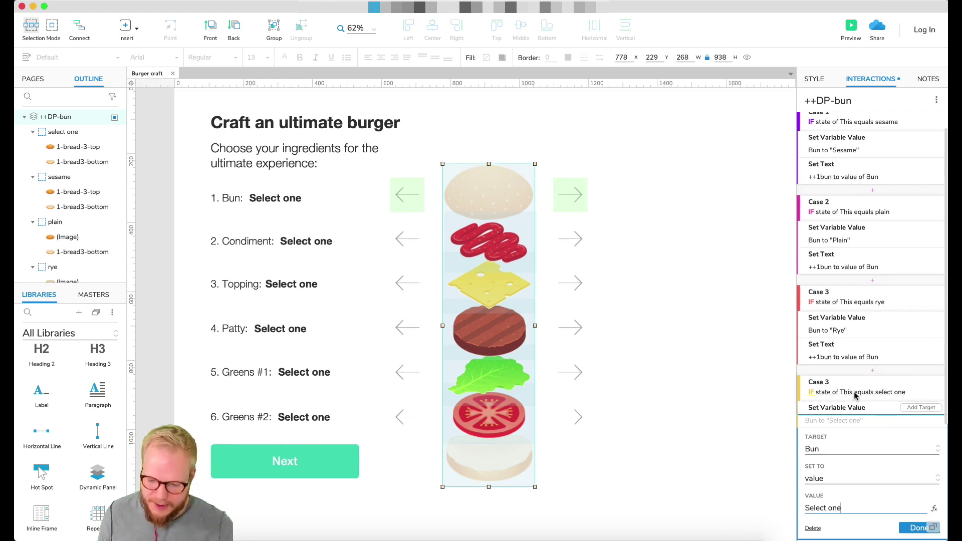
# Step: Rename the duplicated select one case as Case 4 and finish editing its variable action
pyautogui.doubleClick(829, 383)
pyautogui.click(829, 383)
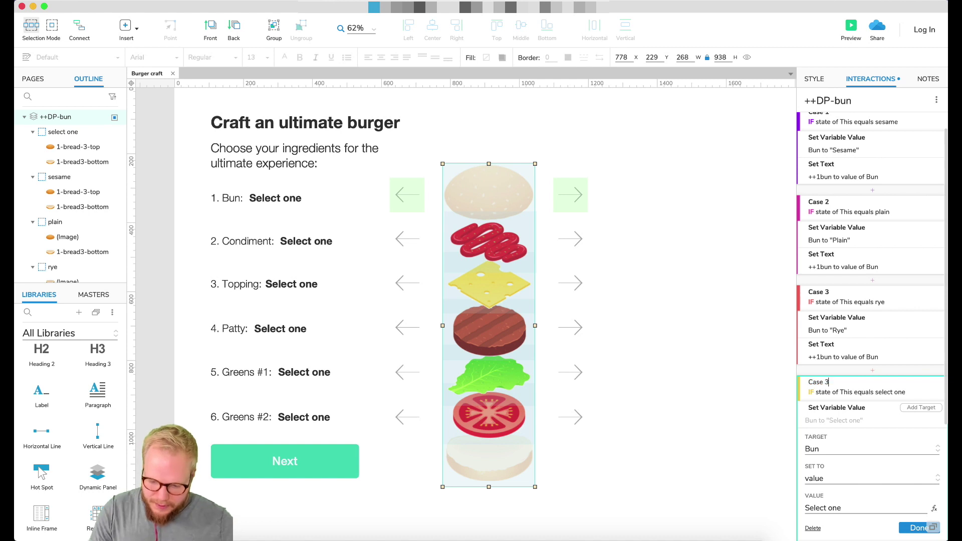
pyautogui.write('4')
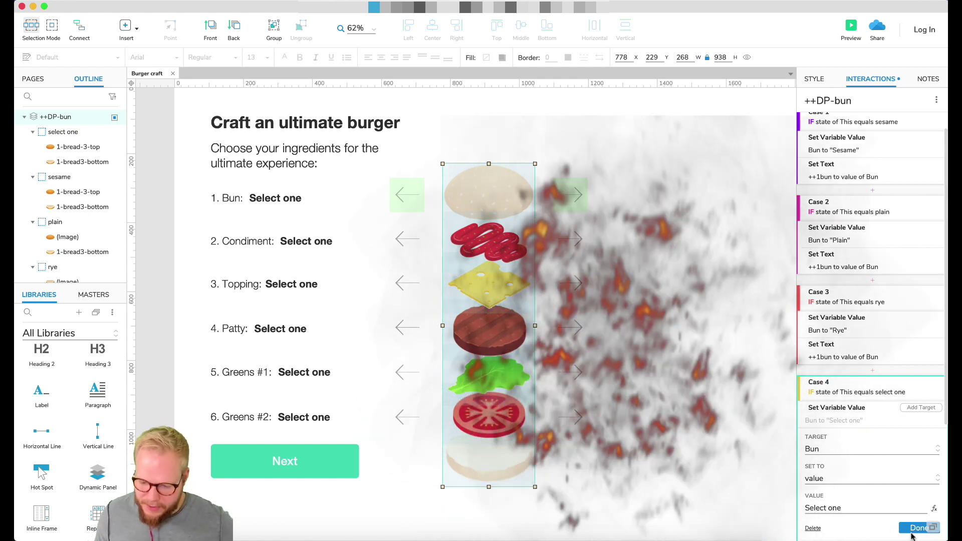
pyautogui.click(915, 530)
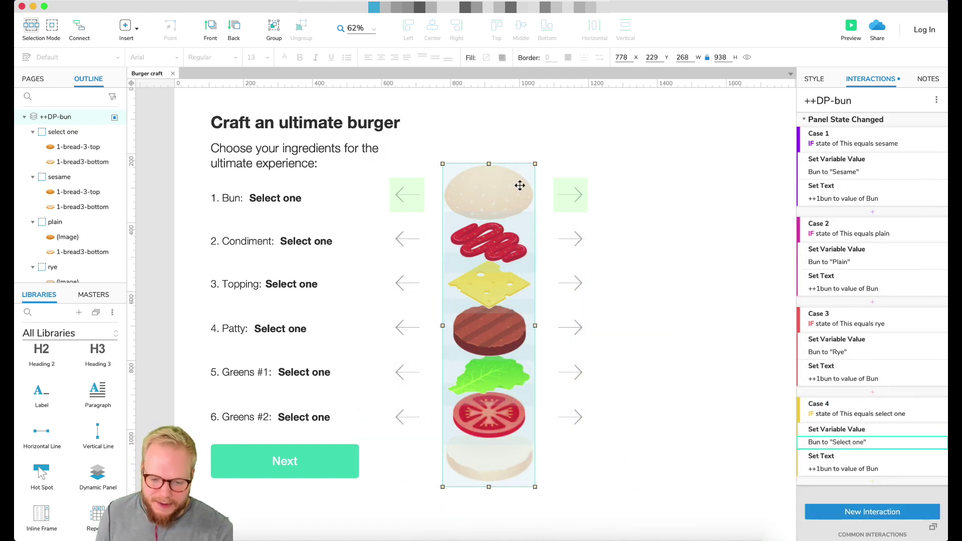
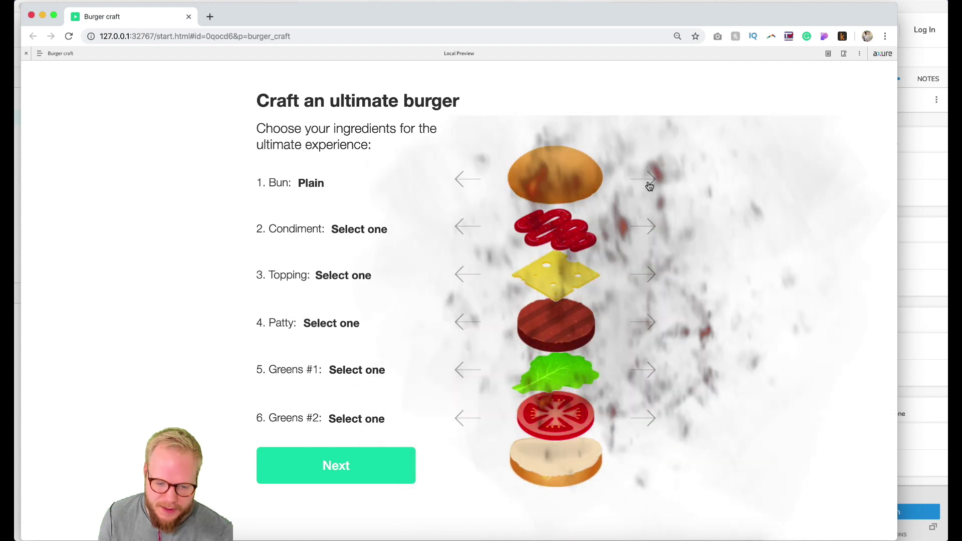
# Step: Test the bun arrows in both directions in the browser preview, close it and reselect the bun panel in Axure RP
pyautogui.click(648, 185)
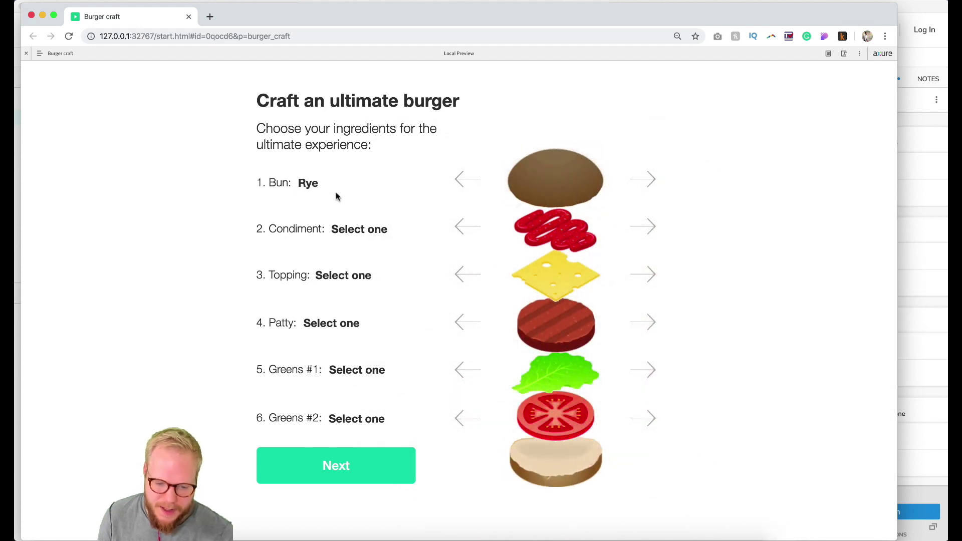
pyautogui.click(467, 181)
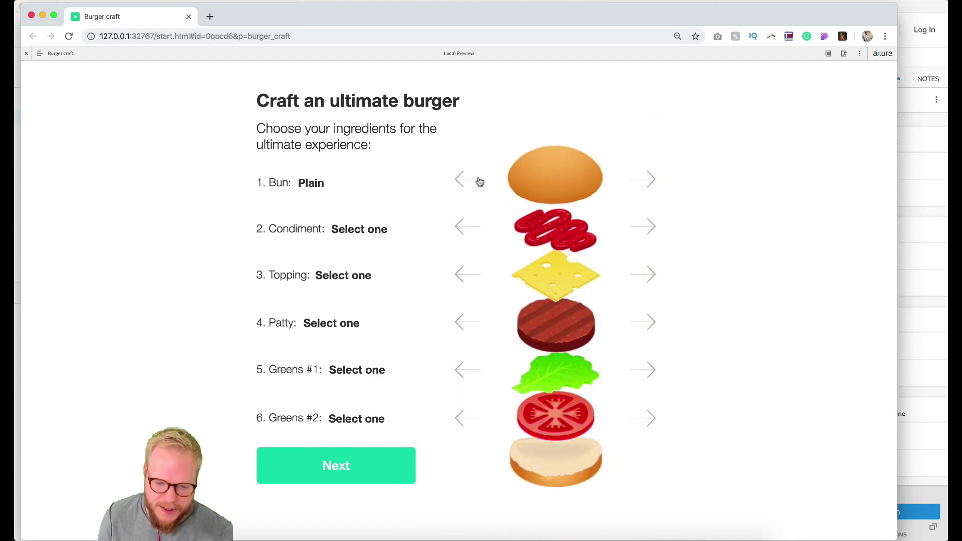
pyautogui.click(467, 181)
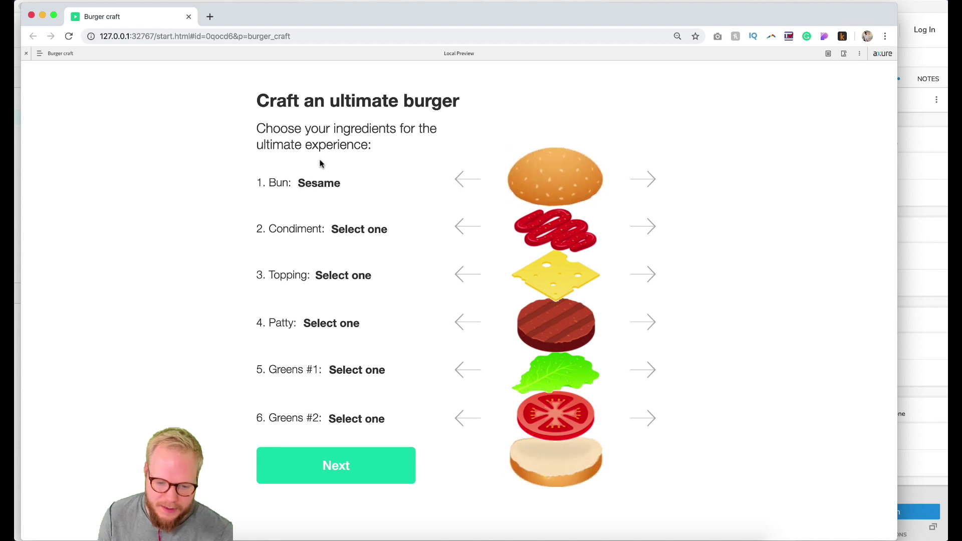
pyautogui.click(651, 184)
pyautogui.click(651, 183)
pyautogui.click(653, 184)
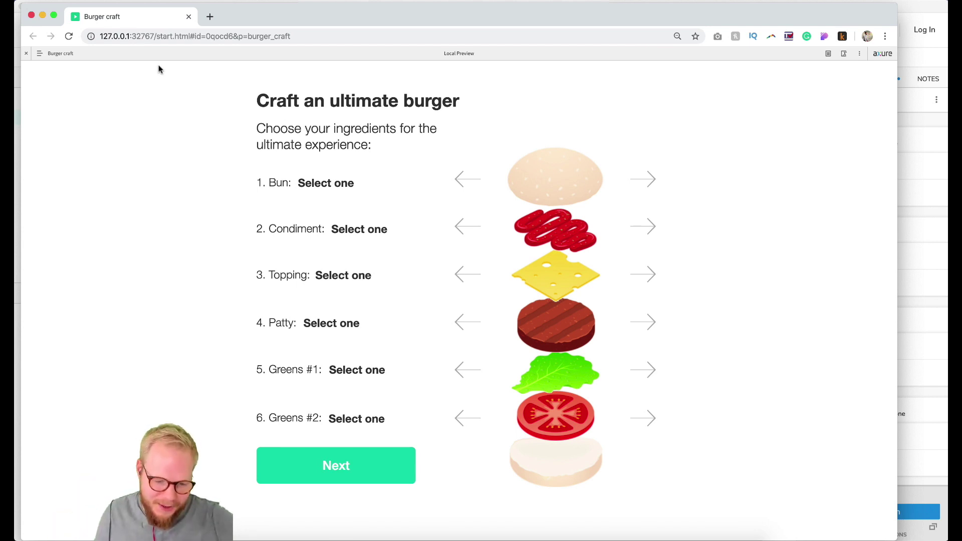
pyautogui.click(189, 17)
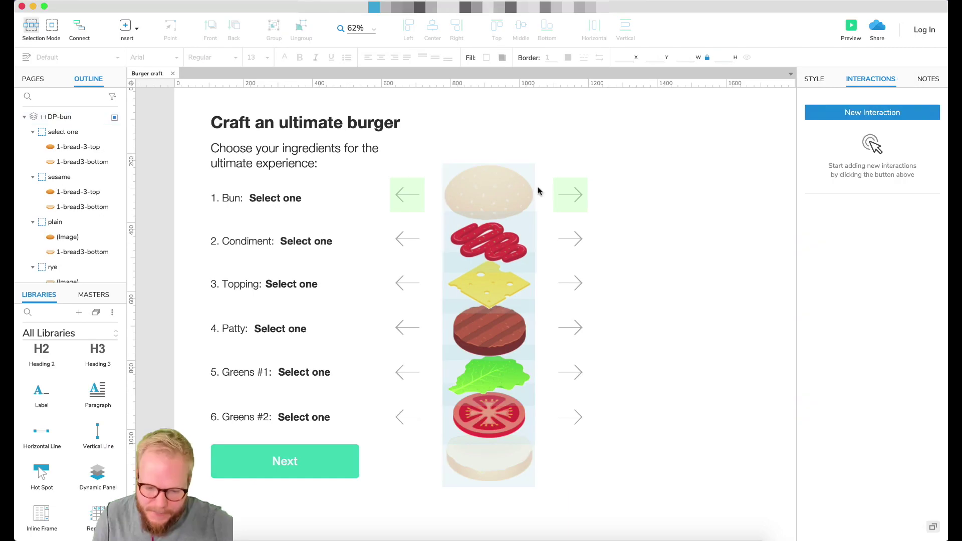
pyautogui.click(506, 186)
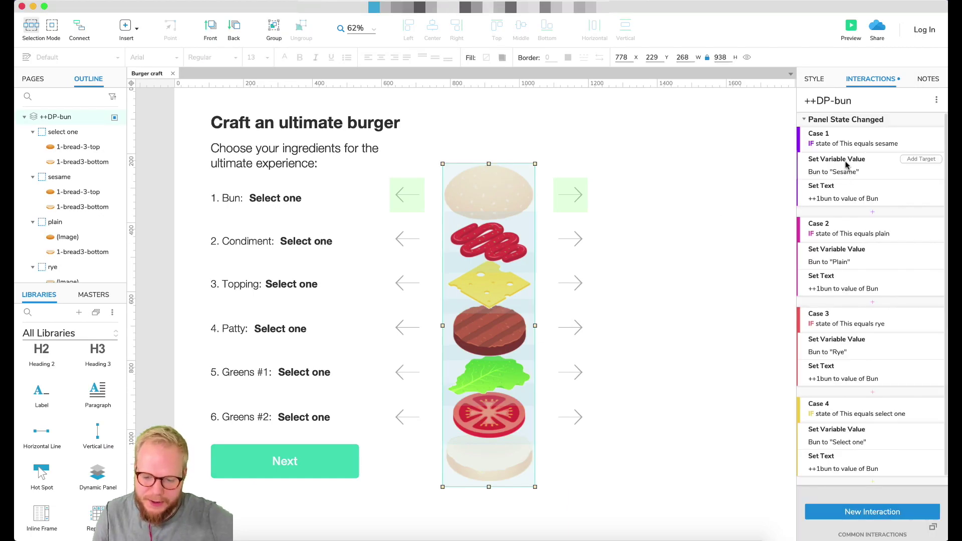
pyautogui.click(871, 165)
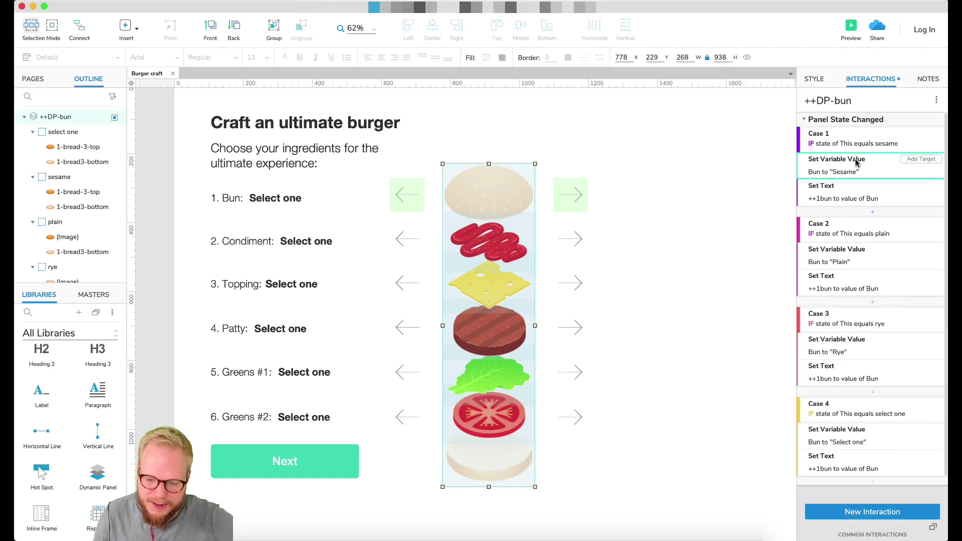
pyautogui.doubleClick(854, 166)
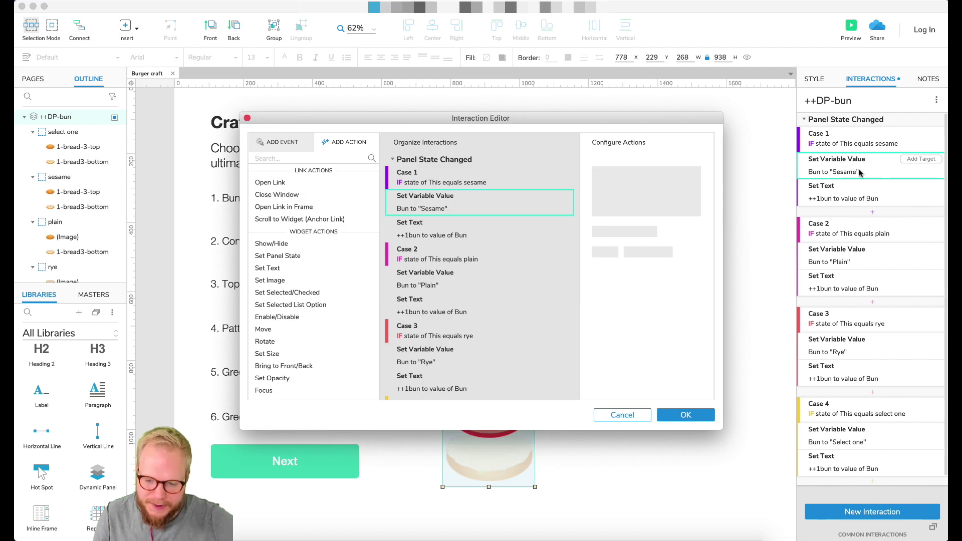
pyautogui.click(622, 415)
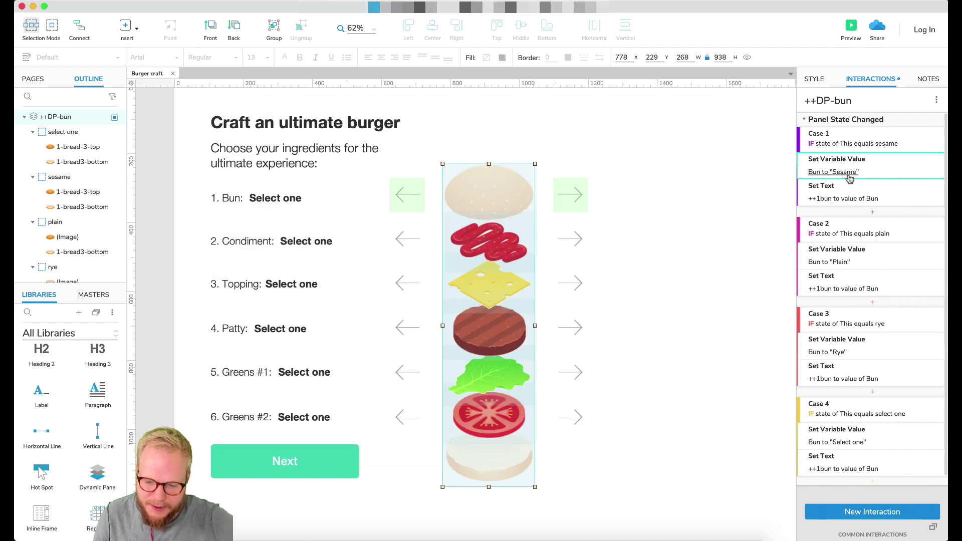
# Step: Set the Bun variable in Case 1 to the state of panel This instead of a fixed value
pyautogui.click(849, 176)
pyautogui.click(864, 232)
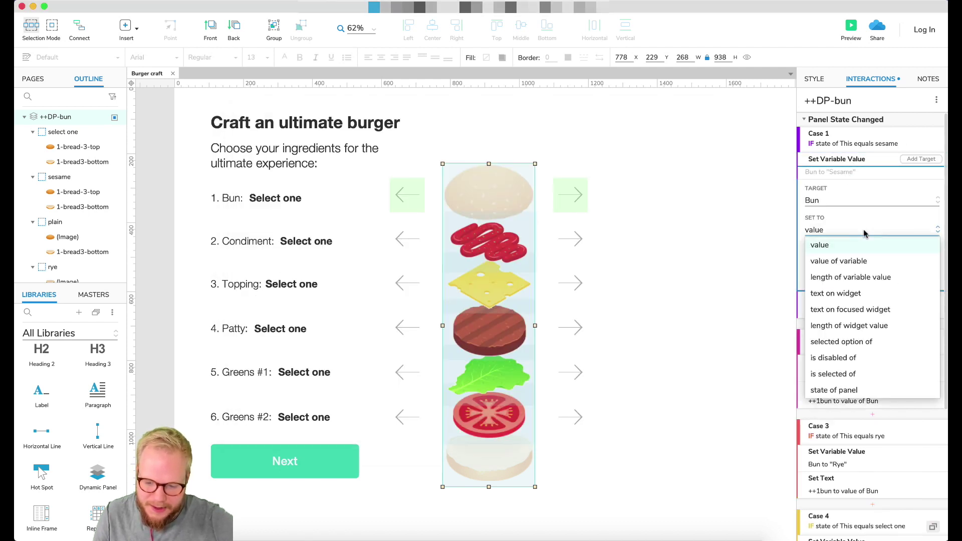
pyautogui.click(833, 390)
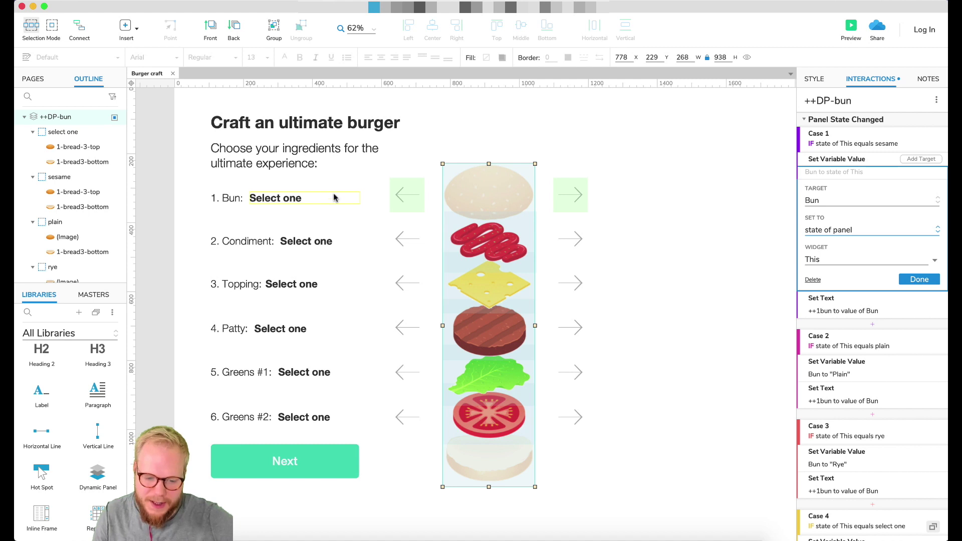
pyautogui.click(919, 279)
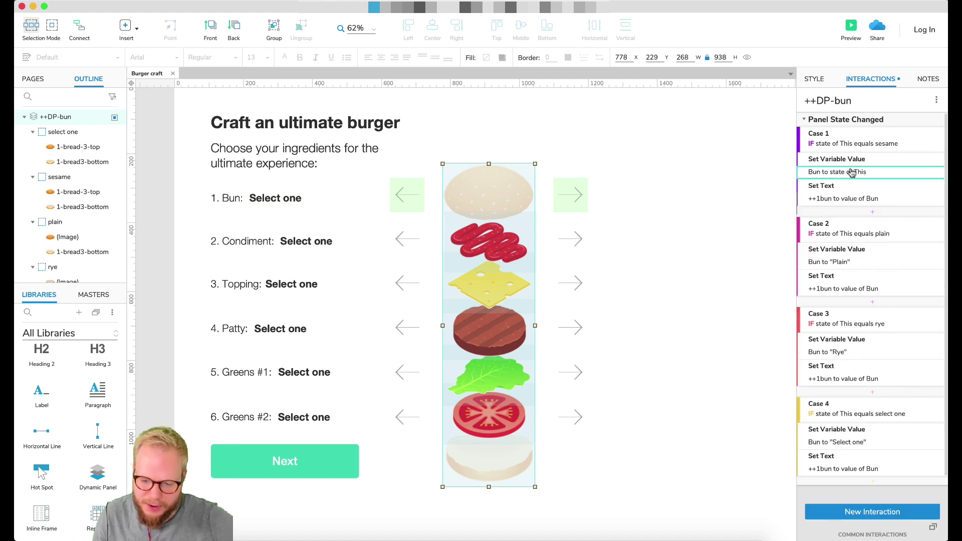
# Step: Set the Bun variable in Case 2 to the state of panel This
pyautogui.click(841, 262)
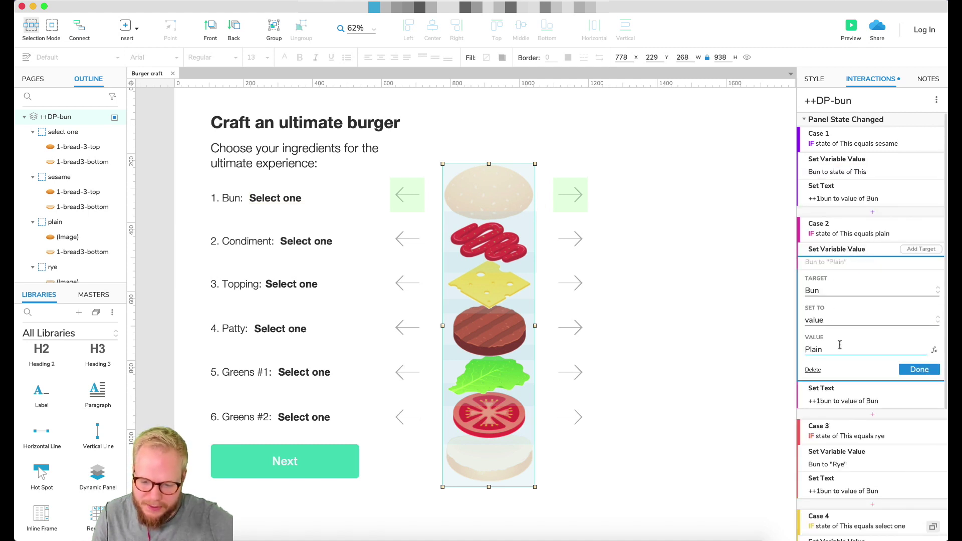
pyautogui.click(846, 321)
pyautogui.click(834, 480)
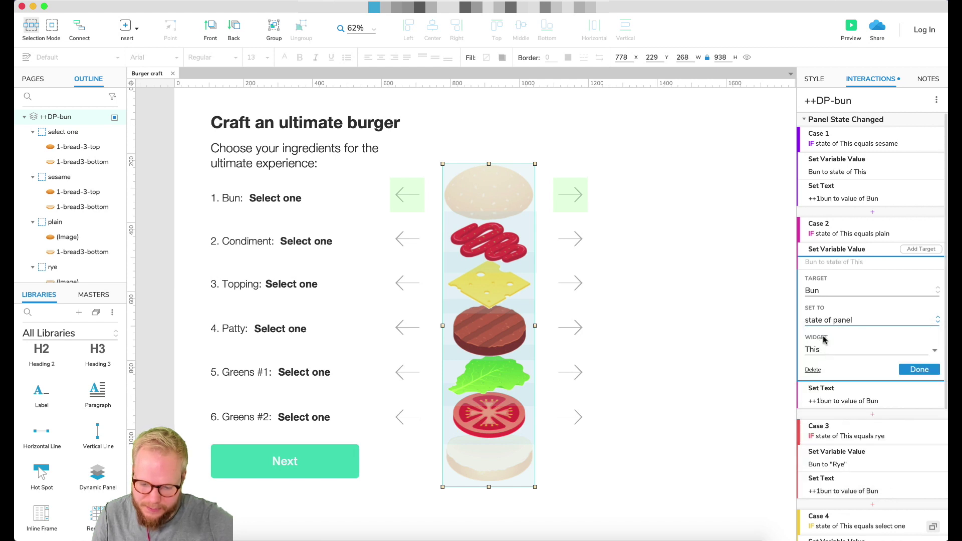
pyautogui.click(919, 369)
# Step: Set the Bun variable in Case 3 to the state of panel This
pyautogui.scroll(-1, 851, 350)
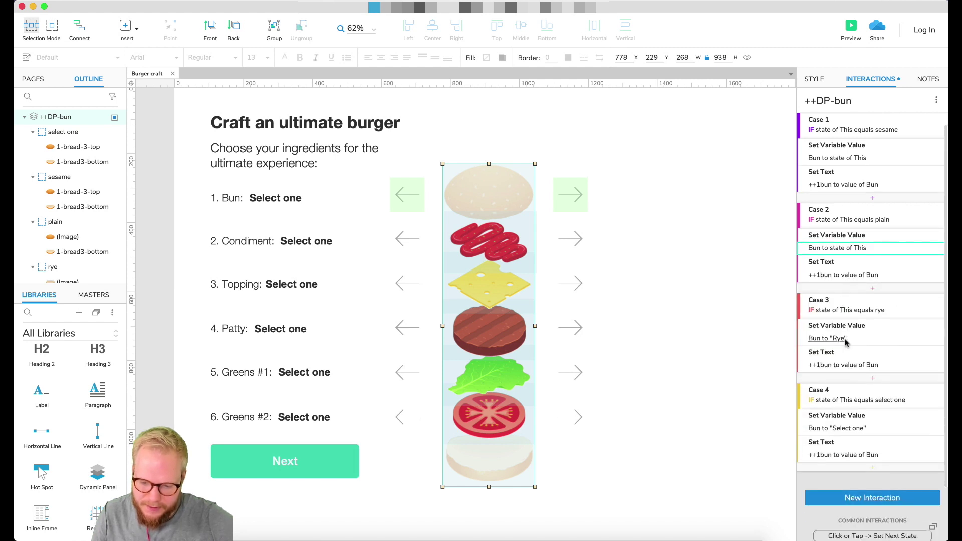
pyautogui.click(829, 340)
pyautogui.scroll(-2, 851, 383)
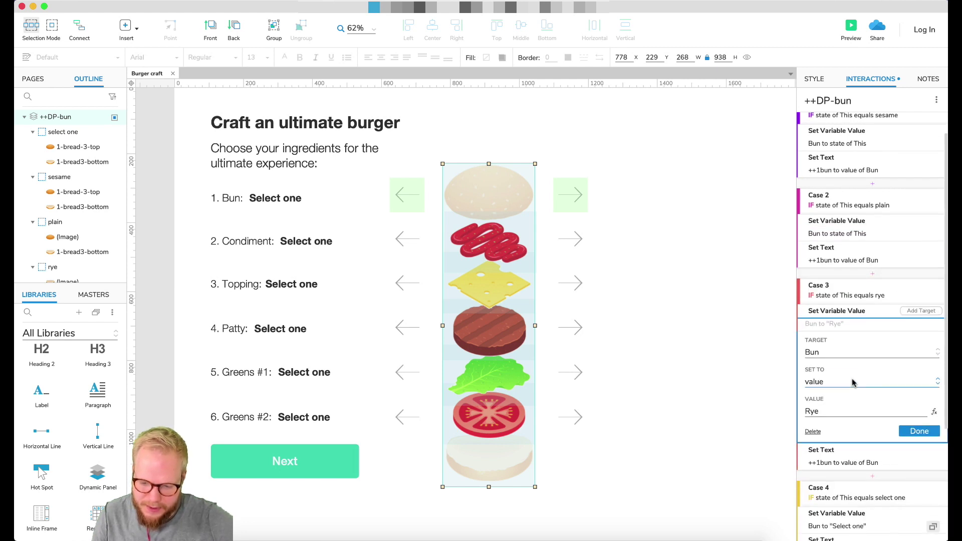
pyautogui.click(833, 370)
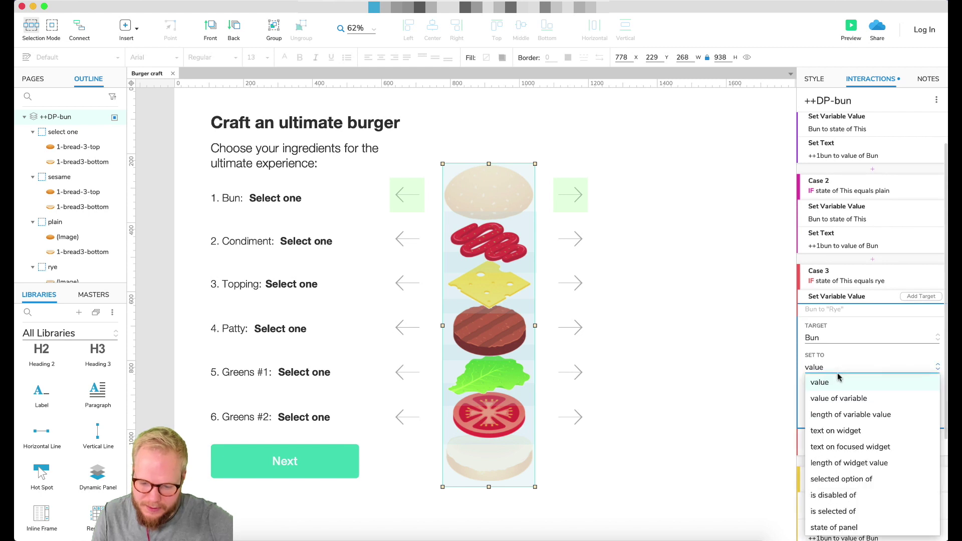
pyautogui.click(835, 524)
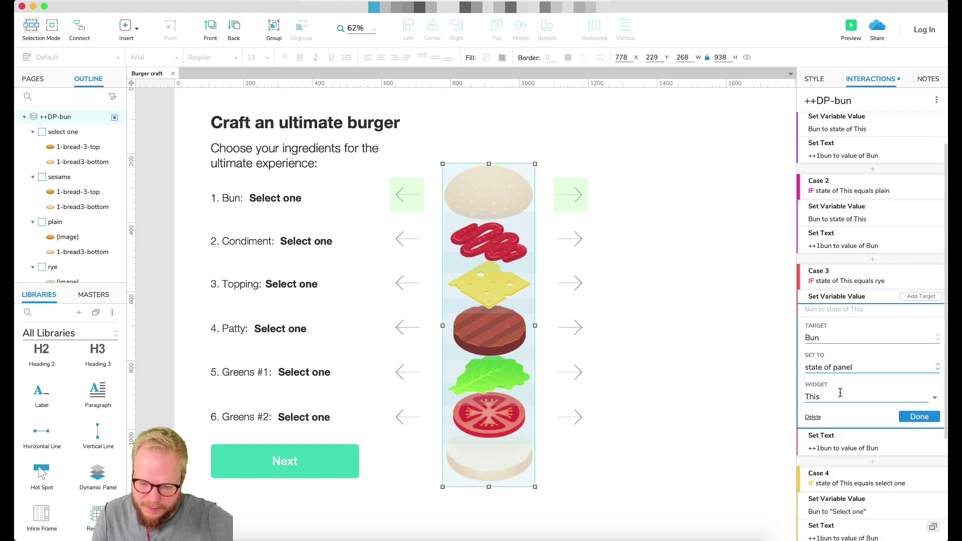
pyautogui.click(919, 416)
# Step: Set the Bun variable in Case 4 to the state of panel This
pyautogui.click(849, 376)
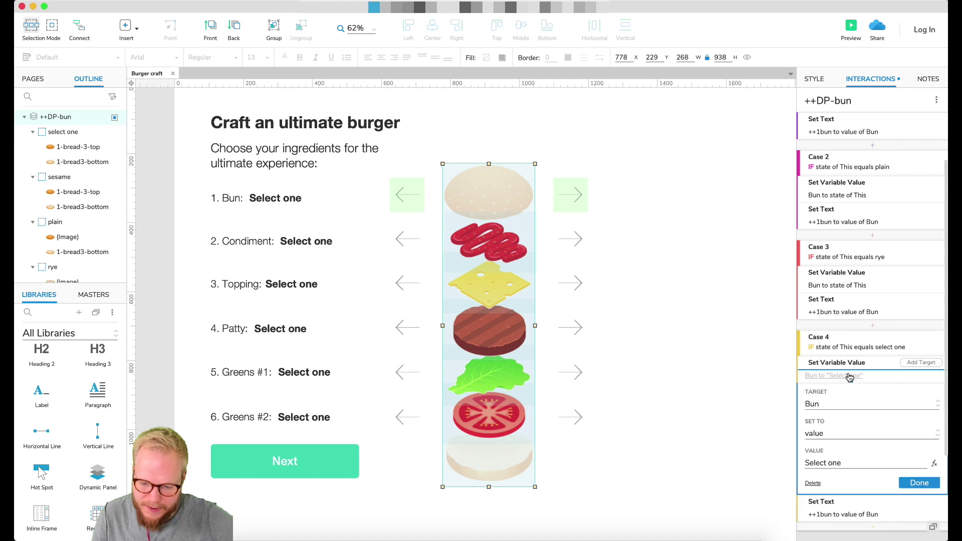
pyautogui.scroll(-1, 842, 416)
pyautogui.click(843, 412)
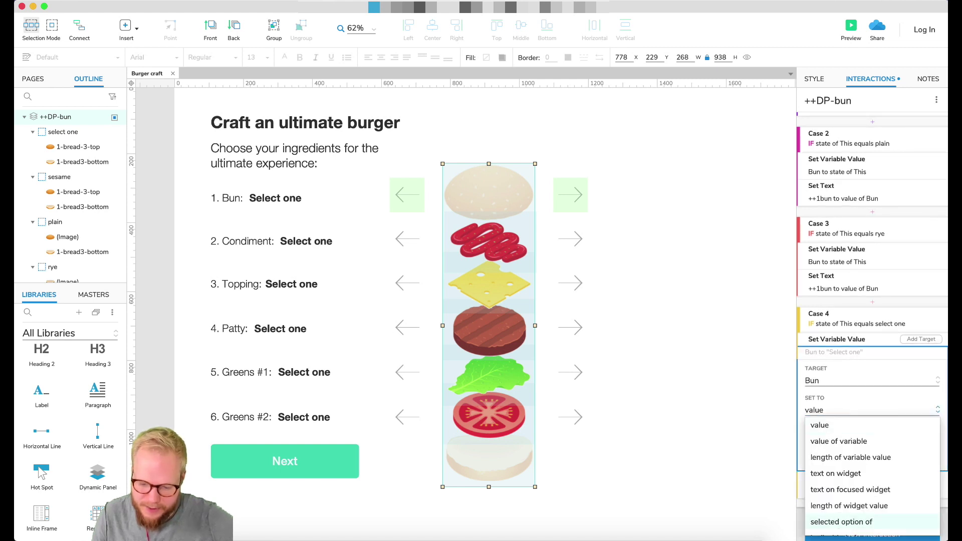
pyautogui.scroll(-3, 846, 510)
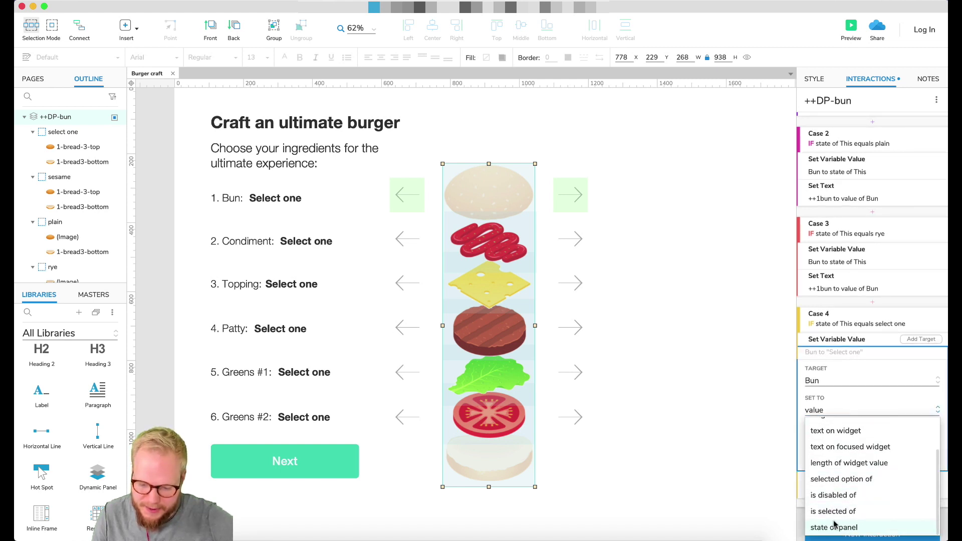
pyautogui.click(834, 526)
pyautogui.click(919, 459)
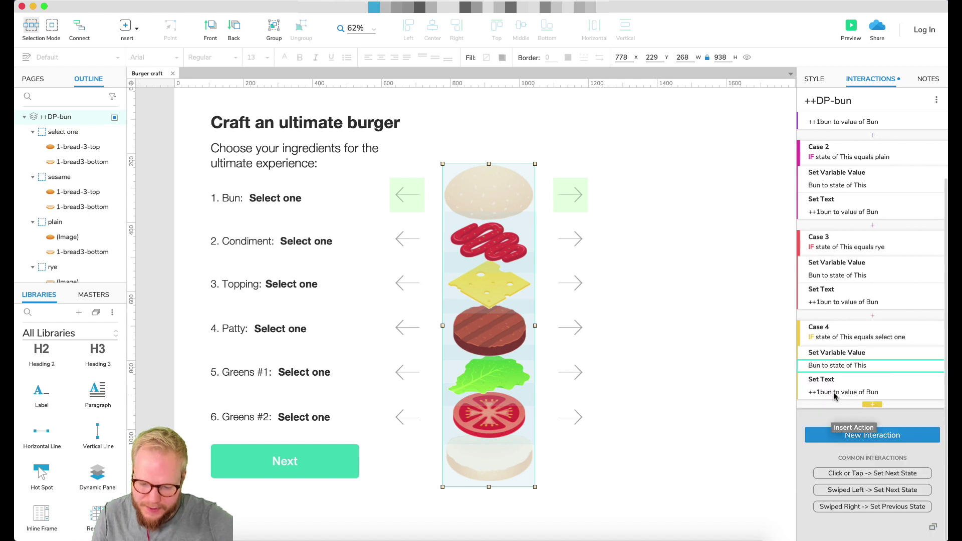
# Step: Preview the prototype in the browser, test the bun arrows in both directions against the Bun label, and close the preview
pyautogui.click(275, 198)
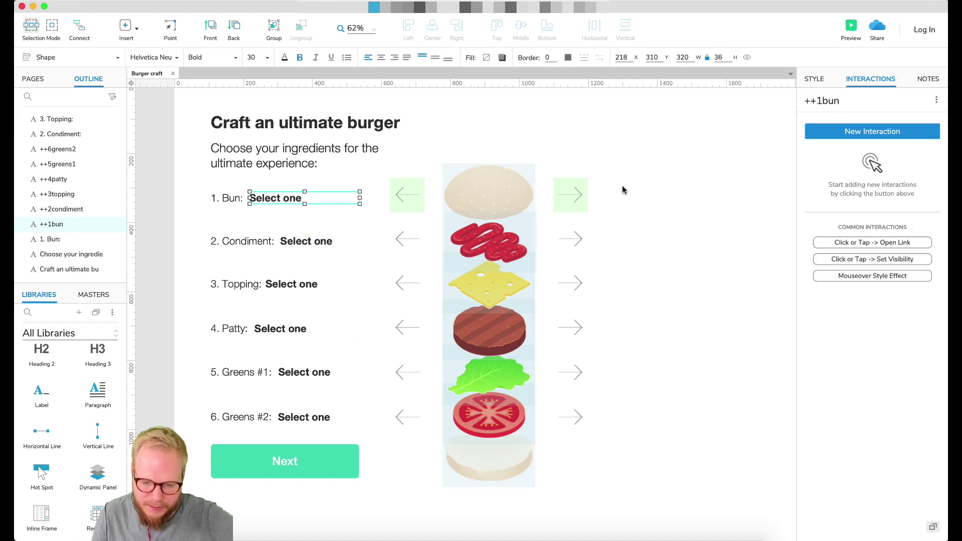
pyautogui.click(631, 184)
pyautogui.click(850, 26)
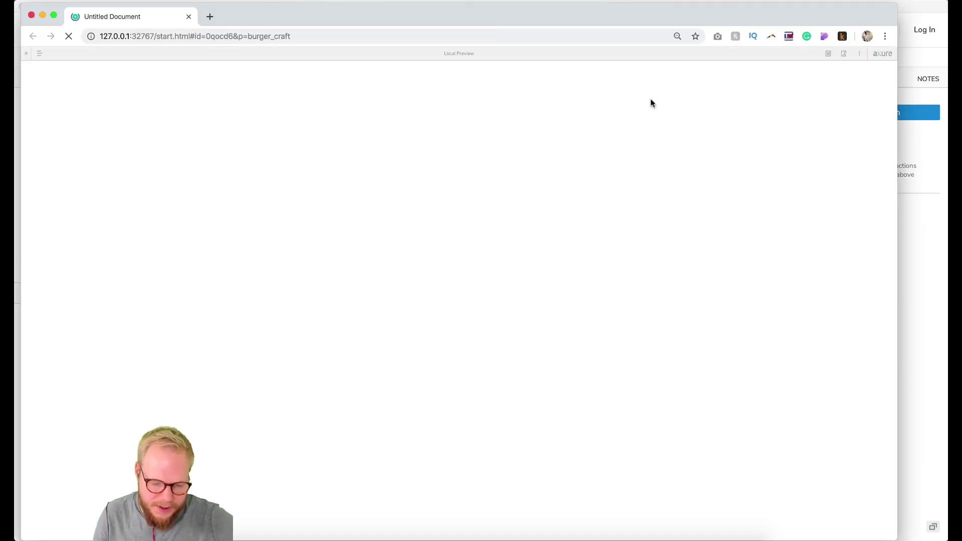
pyautogui.click(648, 182)
pyautogui.click(648, 181)
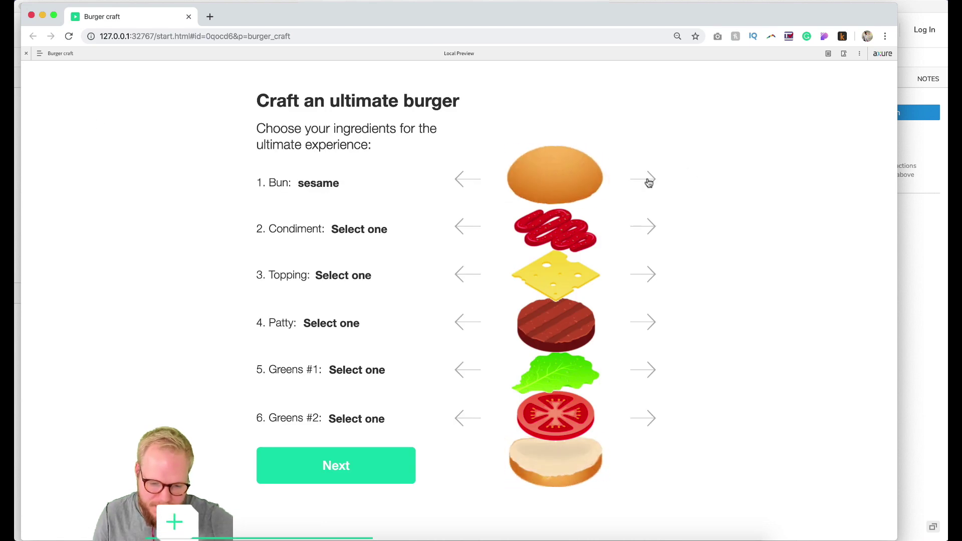
pyautogui.click(649, 181)
pyautogui.click(648, 181)
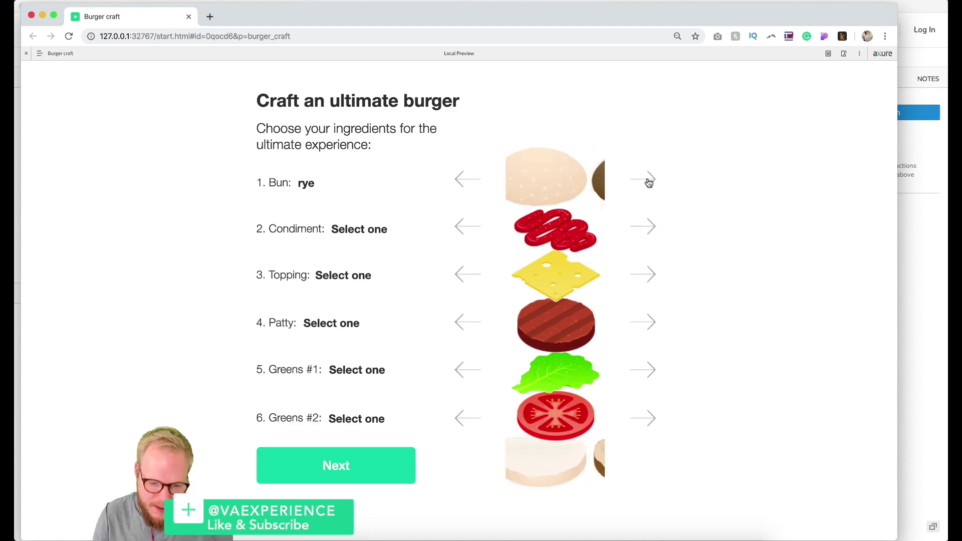
pyautogui.click(456, 185)
pyautogui.click(466, 181)
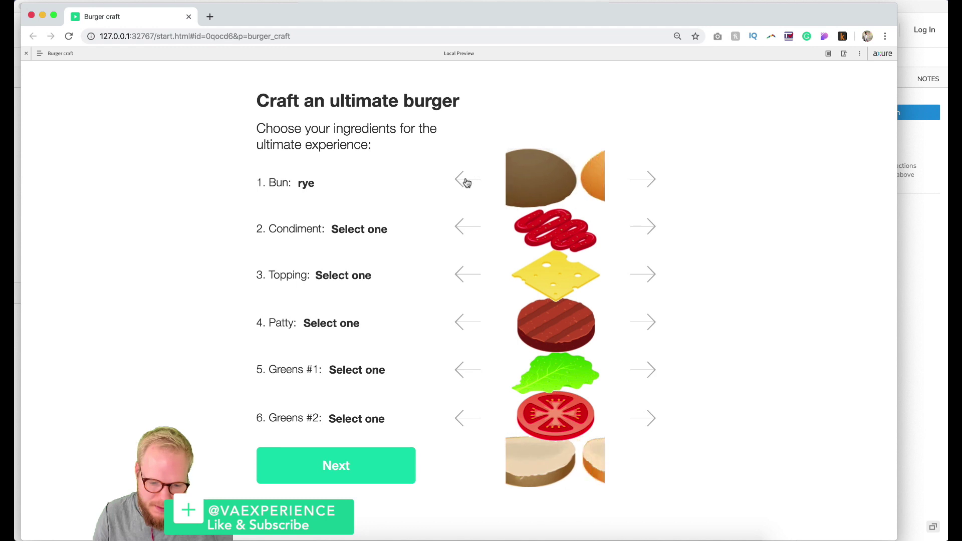
pyautogui.click(648, 181)
pyautogui.click(648, 181)
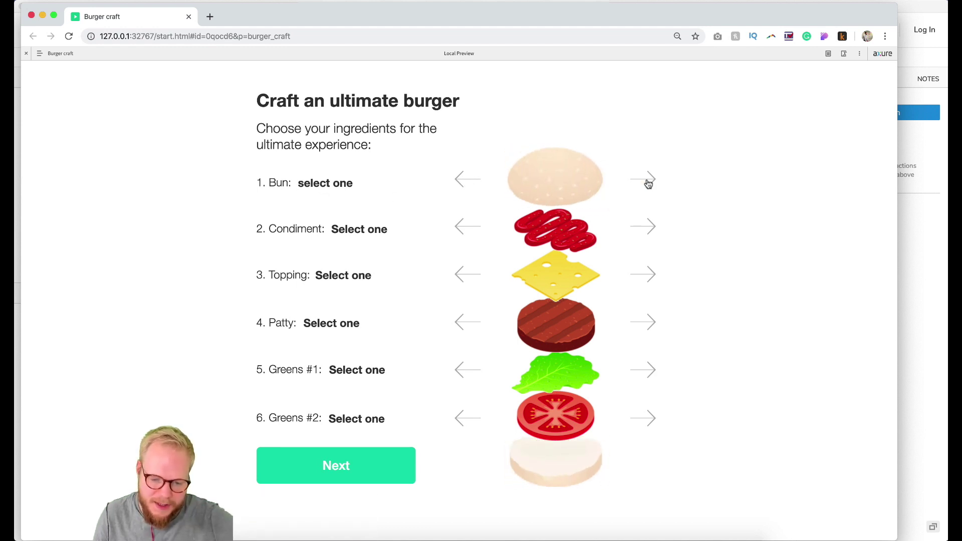
pyautogui.click(648, 181)
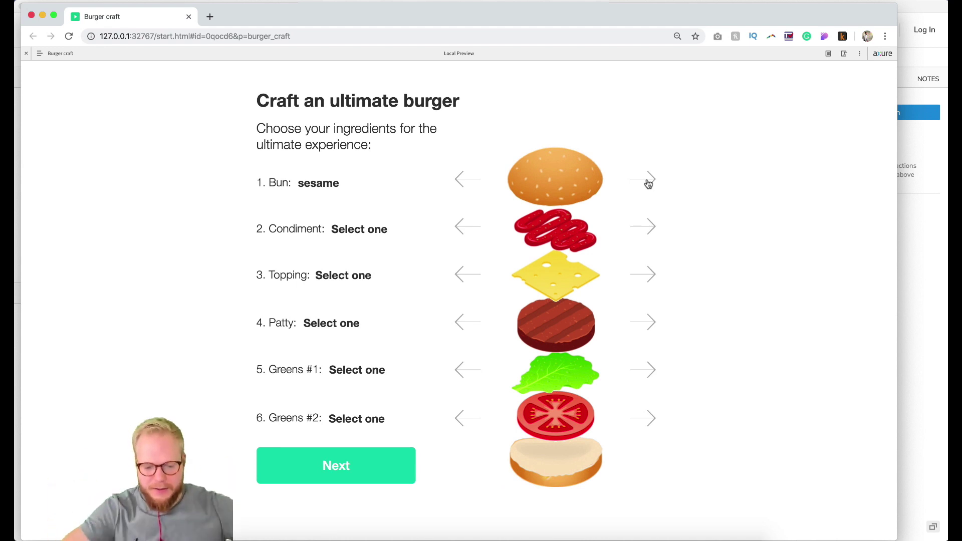
pyautogui.moveTo(298, 183); pyautogui.dragTo(380, 178)
pyautogui.click(380, 178)
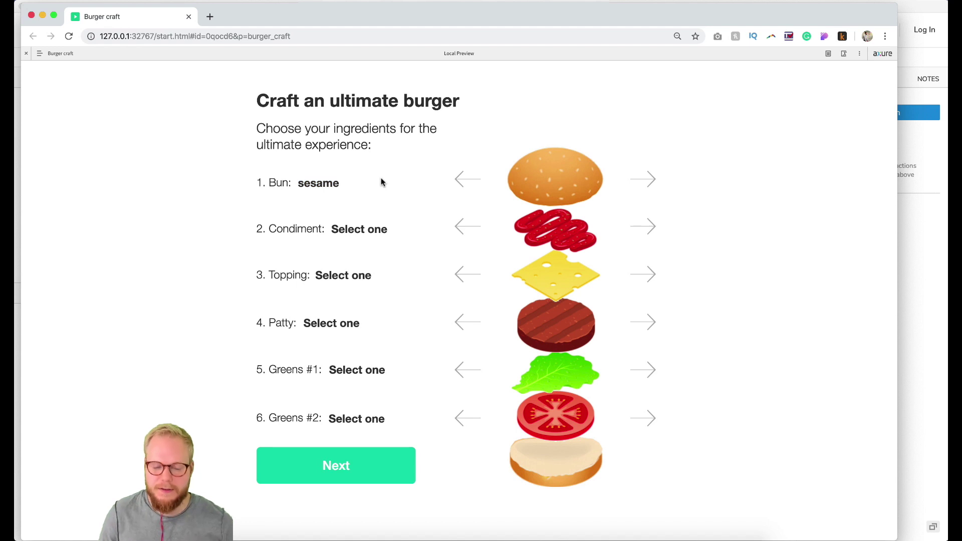
pyautogui.click(188, 17)
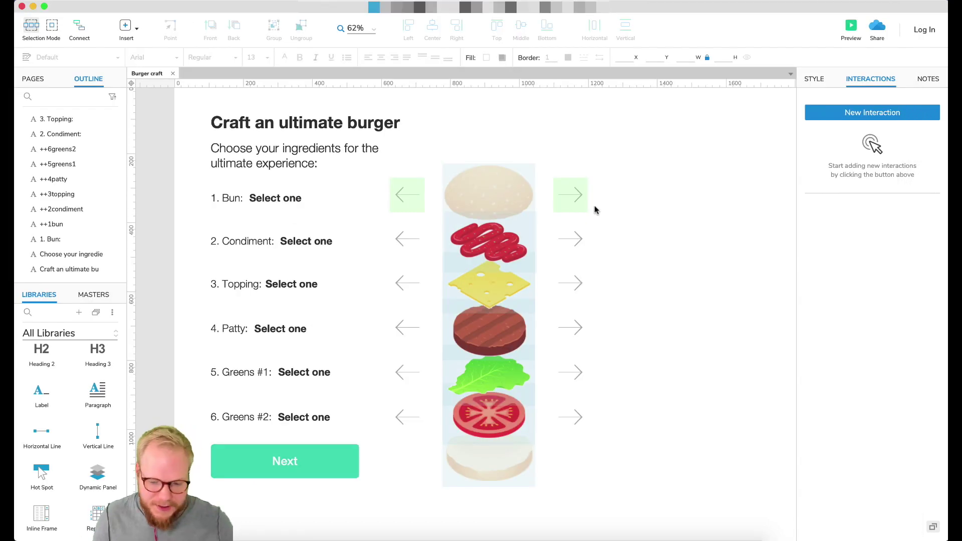
pyautogui.click(574, 202)
pyautogui.click(473, 236)
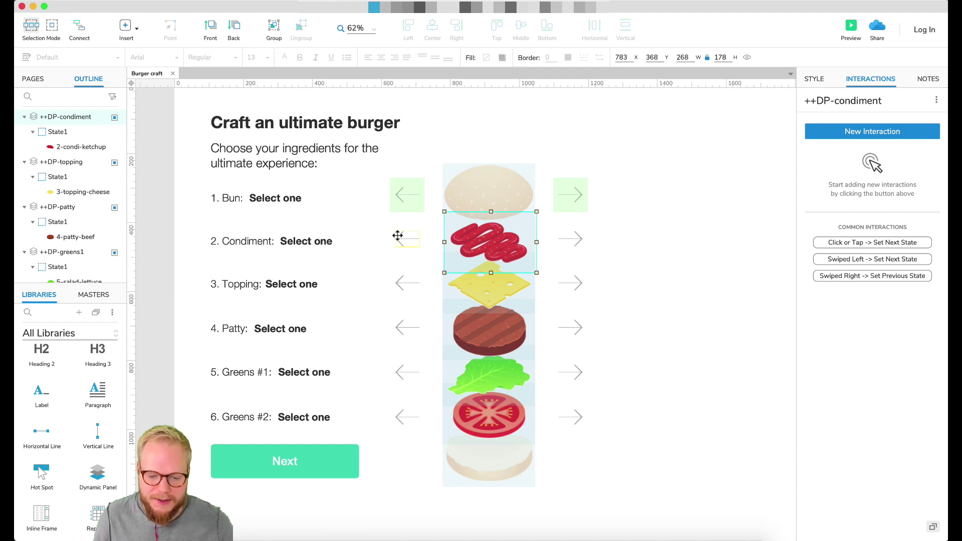
pyautogui.click(661, 399)
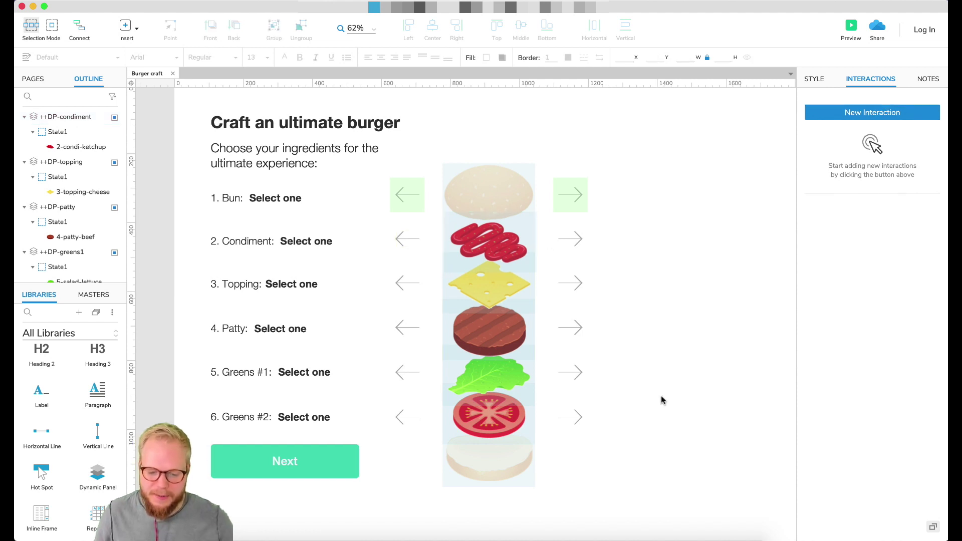
# Step: Open the ingredient panels for editing and place 3-topping-bacon.png in the bacon state of the ++DP-topping panel
pyautogui.doubleClick(489, 241)
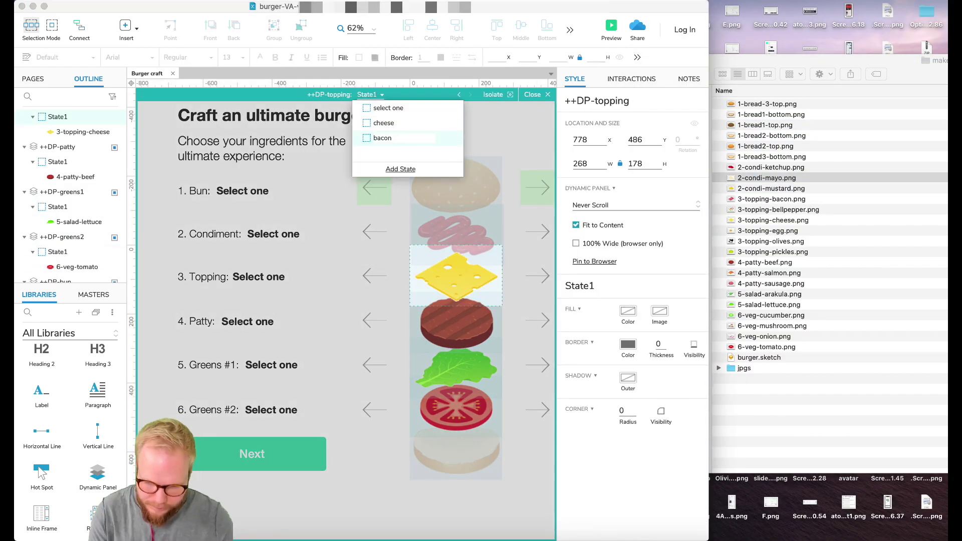
pyautogui.moveTo(772, 198); pyautogui.dragTo(456, 274)
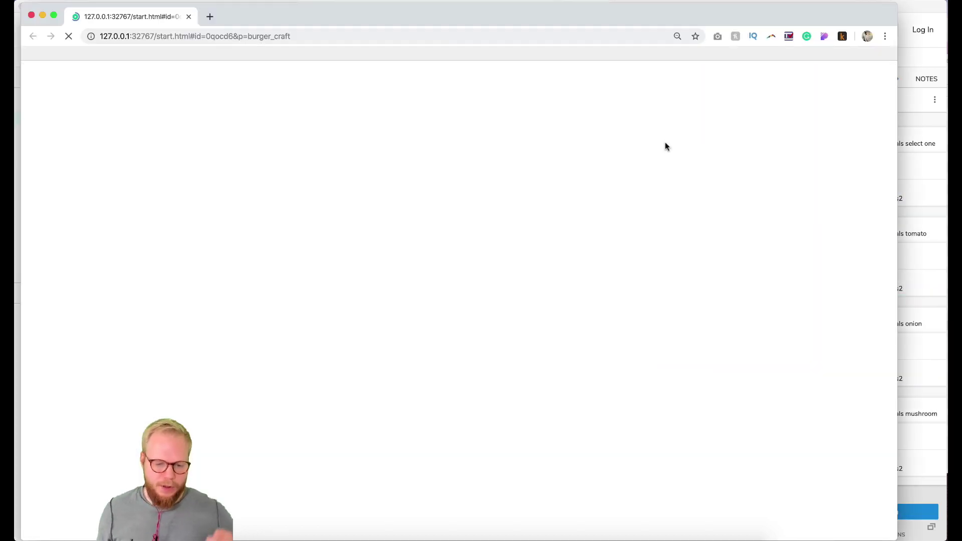
# Step: Test the forward arrows in the preview, choosing a plain bun, mayo as the condiment and bacon as the topping
pyautogui.click(651, 187)
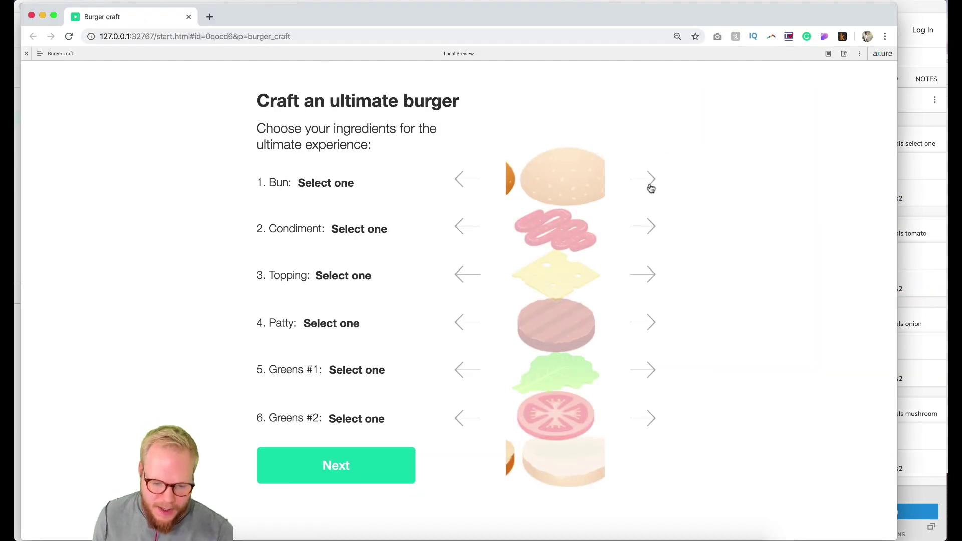
pyautogui.click(650, 187)
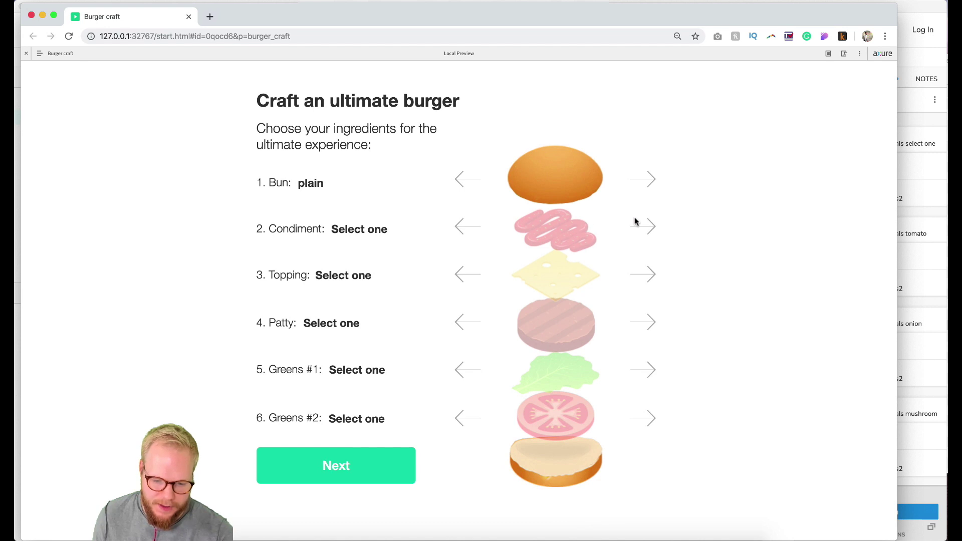
pyautogui.click(649, 227)
pyautogui.click(648, 227)
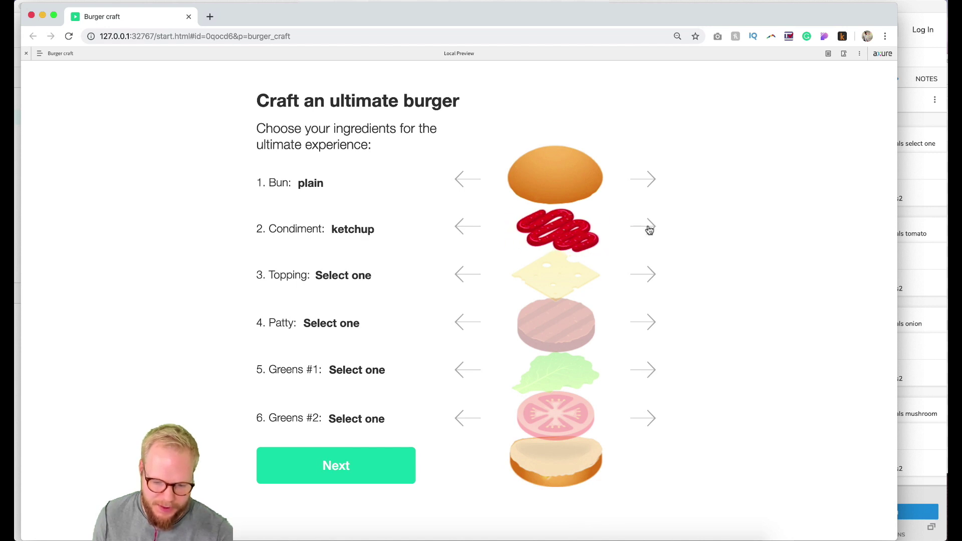
pyautogui.click(646, 278)
pyautogui.click(638, 271)
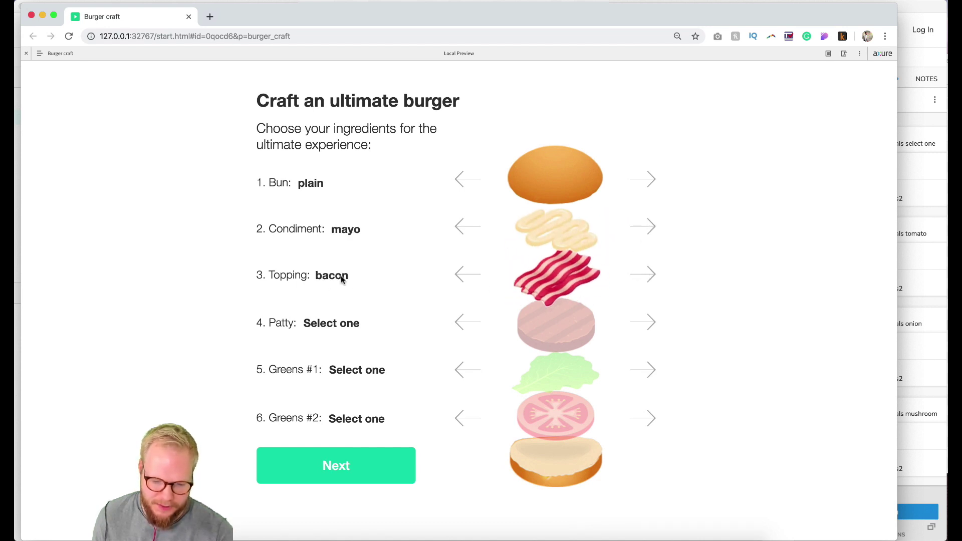
# Step: Test the remaining forward arrows, choosing the salmon patty, arakula for Greens #1 and onion for Greens #2
pyautogui.click(654, 322)
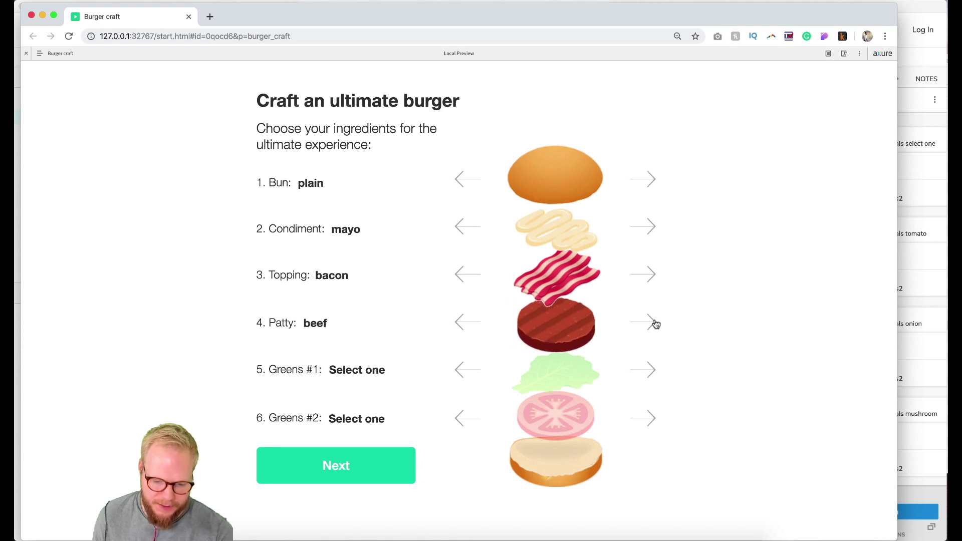
pyautogui.click(655, 322)
pyautogui.click(647, 371)
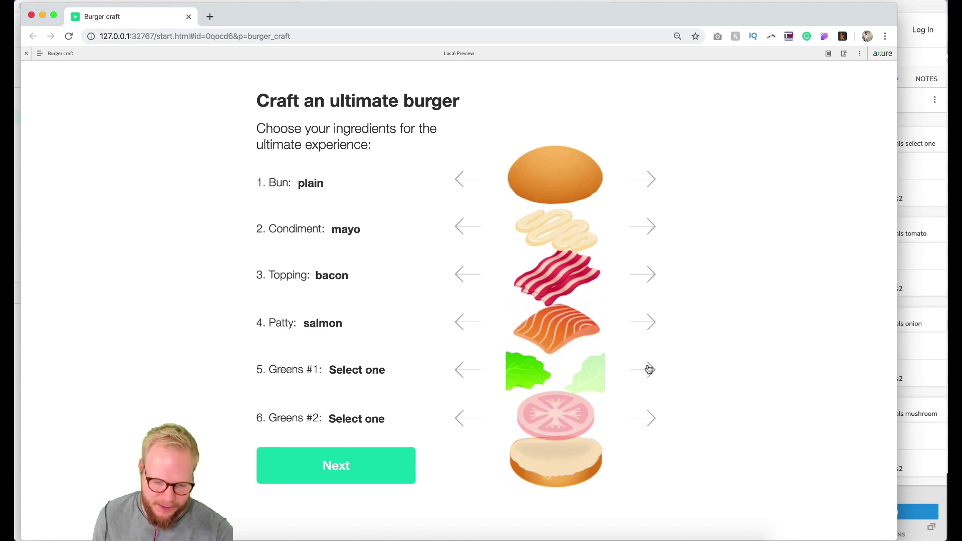
pyautogui.click(647, 371)
pyautogui.click(650, 418)
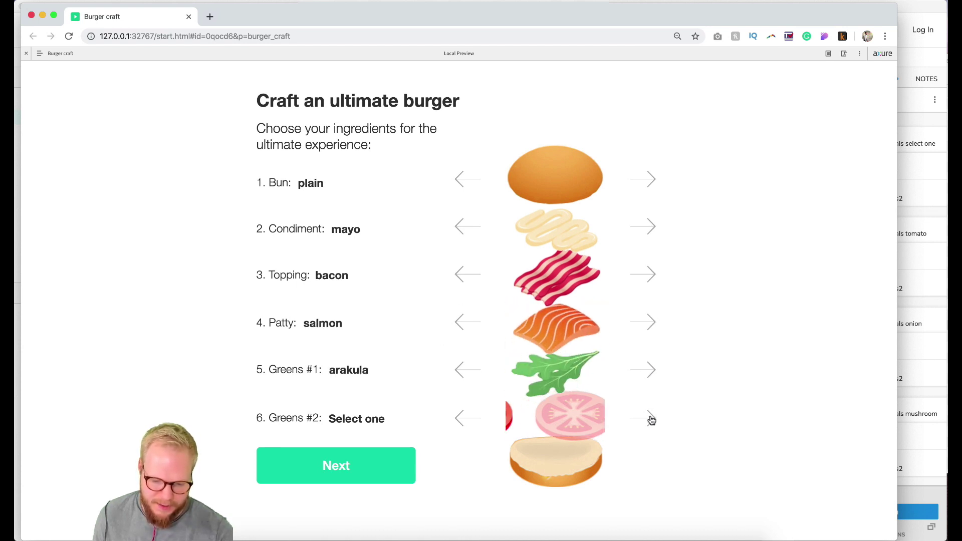
pyautogui.click(650, 419)
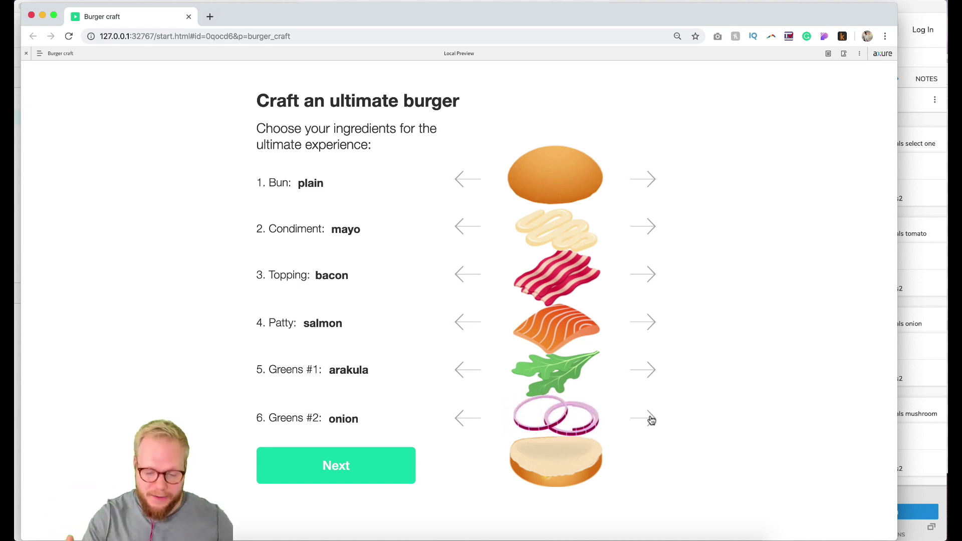
# Step: Switch the bun back to sesame, check the selection labels against the burger, and close the preview
pyautogui.click(456, 180)
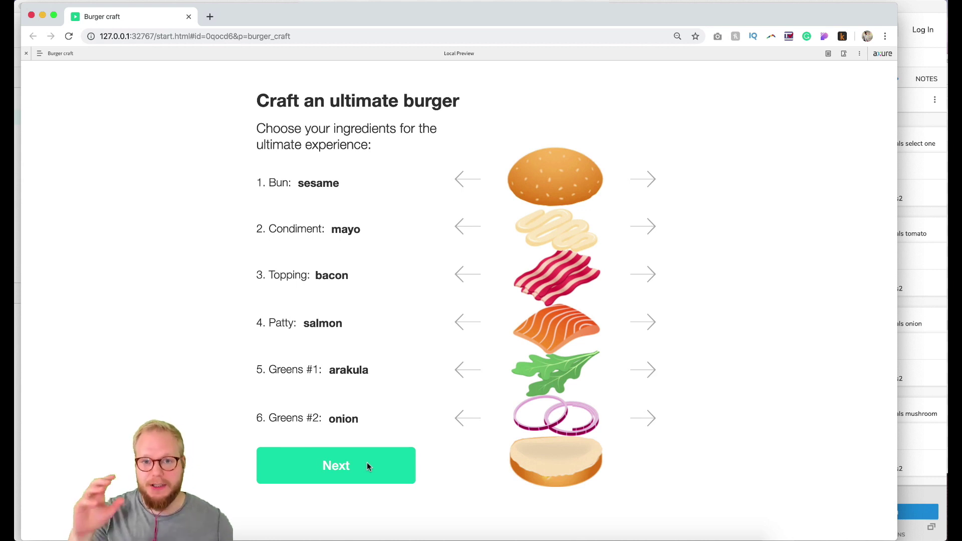
pyautogui.moveTo(300, 177); pyautogui.dragTo(369, 184)
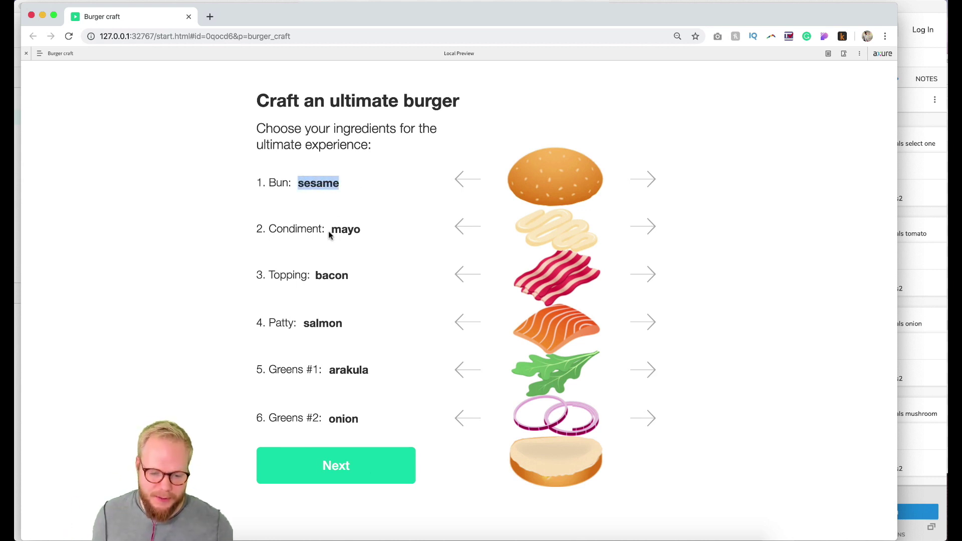
pyautogui.moveTo(330, 233); pyautogui.dragTo(358, 249)
pyautogui.moveTo(322, 275); pyautogui.dragTo(344, 322)
pyautogui.click(307, 329)
pyautogui.click(341, 283)
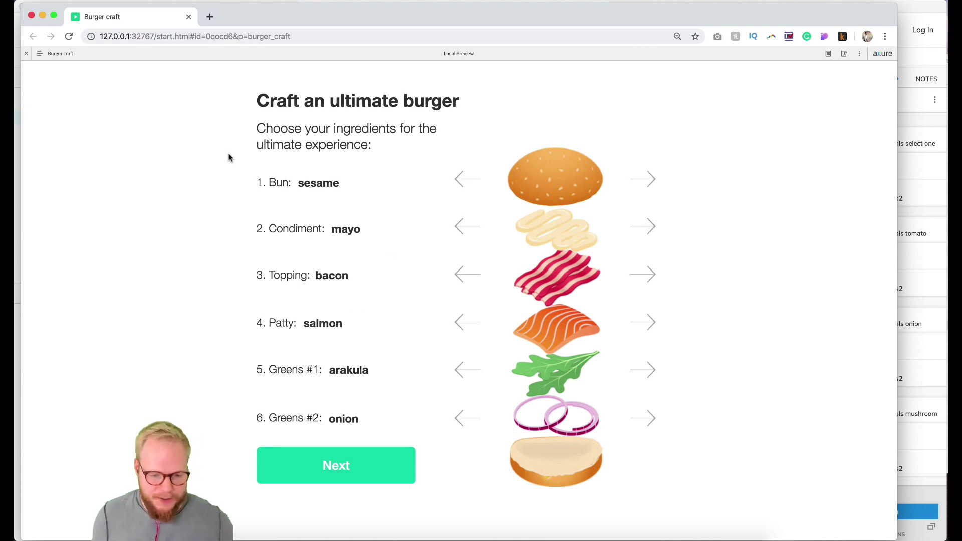
pyautogui.click(189, 18)
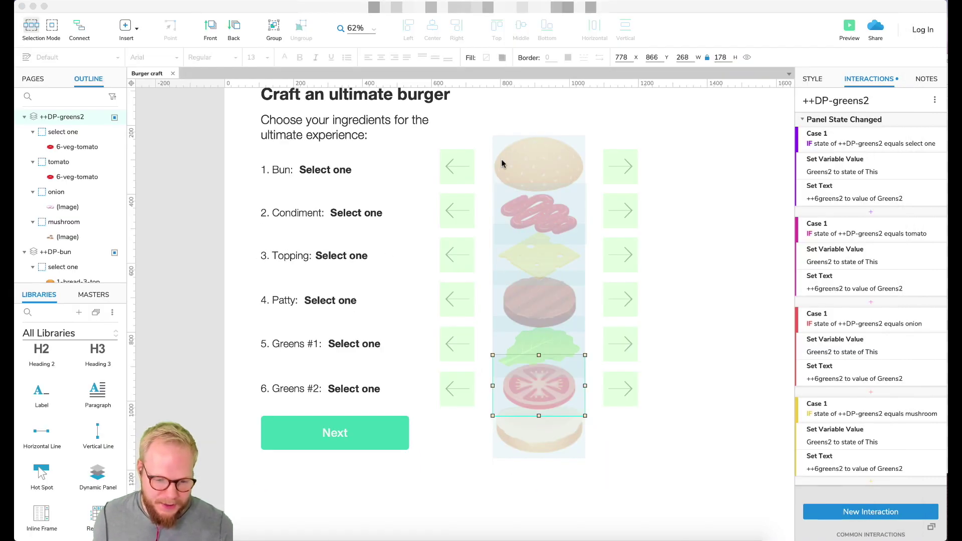
# Step: Copy the heading, intro text and all ingredient panels from the Burger craft page and paste them into the Burger results page
pyautogui.click(536, 159)
pyautogui.keyDown('shift'); pyautogui.click(543, 212); pyautogui.keyUp('shift')
pyautogui.keyDown('shift'); pyautogui.click(543, 271); pyautogui.keyUp('shift')
pyautogui.keyDown('shift'); pyautogui.click(543, 299); pyautogui.keyUp('shift')
pyautogui.keyDown('shift'); pyautogui.click(541, 343); pyautogui.keyUp('shift')
pyautogui.keyDown('shift'); pyautogui.click(543, 386); pyautogui.keyUp('shift')
pyautogui.keyDown('shift'); pyautogui.click(556, 446); pyautogui.keyUp('shift')
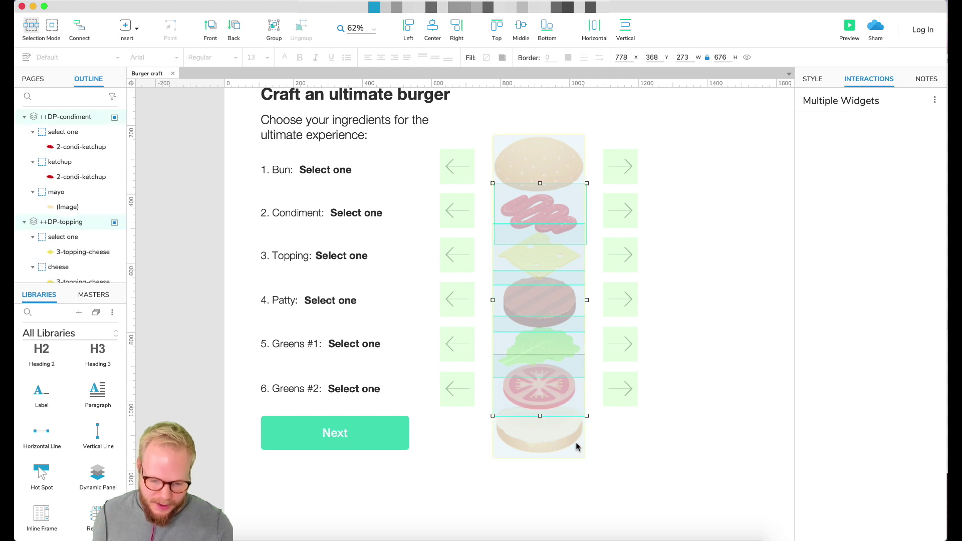
pyautogui.press('super+a')
pyautogui.click(33, 79)
pyautogui.click(58, 136)
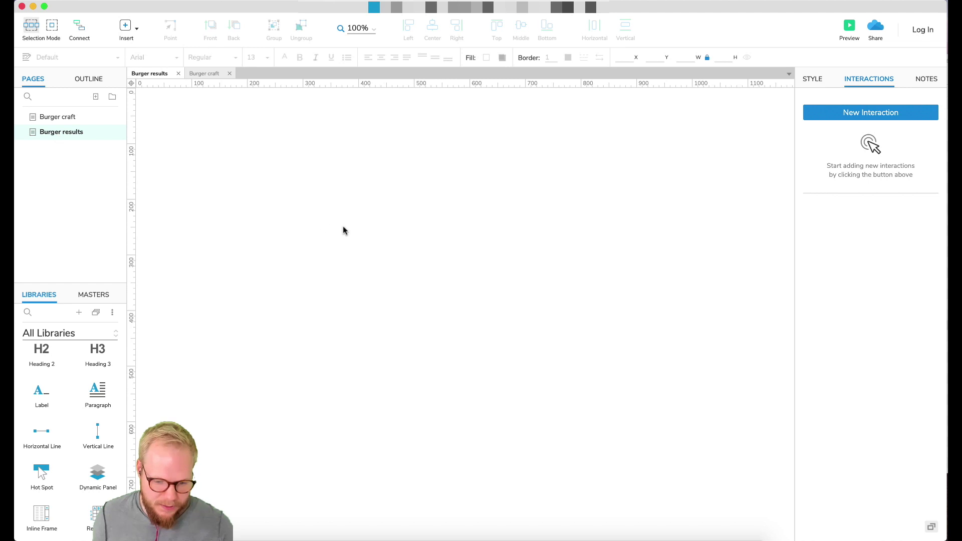
pyautogui.press('super+v')
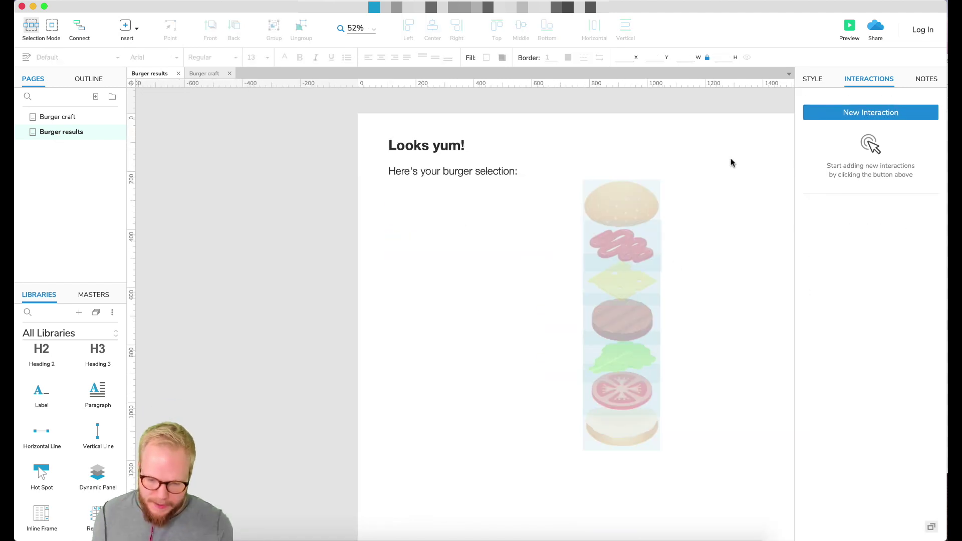
# Step: Move the whole stack of ingredient panels directly beneath the "Here's your burger selection:" text on the Burger results page
pyautogui.moveTo(729, 160); pyautogui.dragTo(573, 468)
pyautogui.moveTo(577, 359); pyautogui.dragTo(423, 442)
pyautogui.click(254, 175)
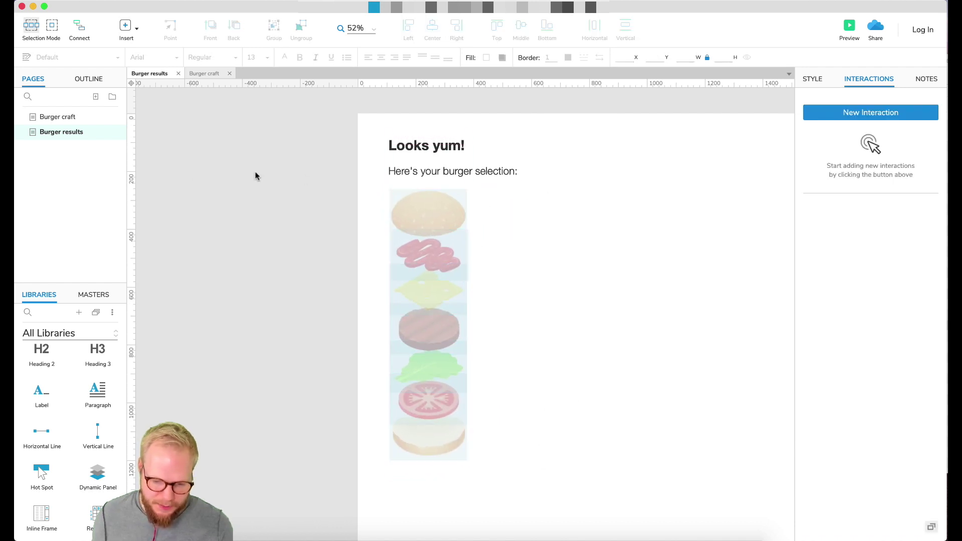
# Step: Copy the Next button from the Burger craft page and place it beneath the ingredient stack on the Burger results page
pyautogui.click(59, 117)
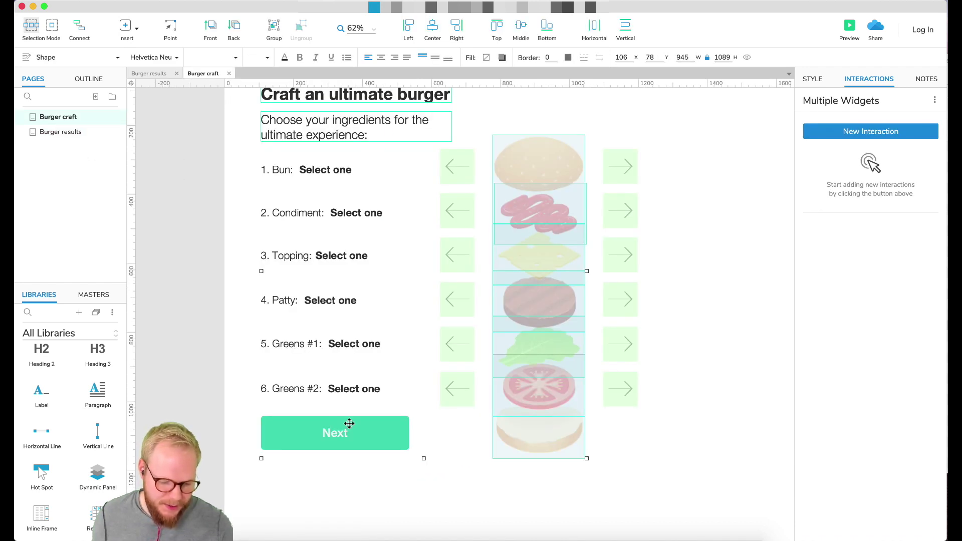
pyautogui.click(349, 423)
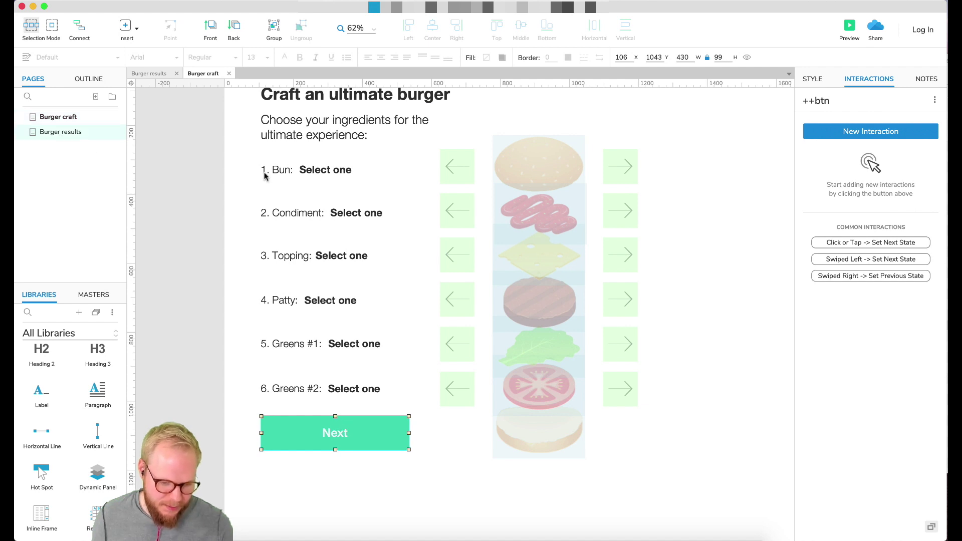
pyautogui.press('cmd+v')
pyautogui.moveTo(484, 471); pyautogui.dragTo(483, 476)
# Step: Change the pasted button's label to "Buy" and finish editing its panel
pyautogui.doubleClick(455, 476)
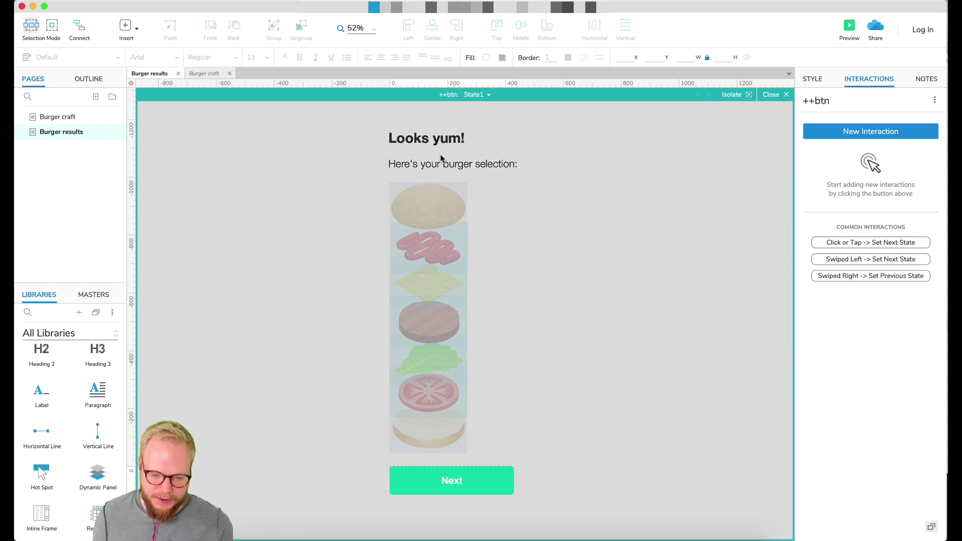
pyautogui.click(452, 480)
pyautogui.doubleClick(454, 480)
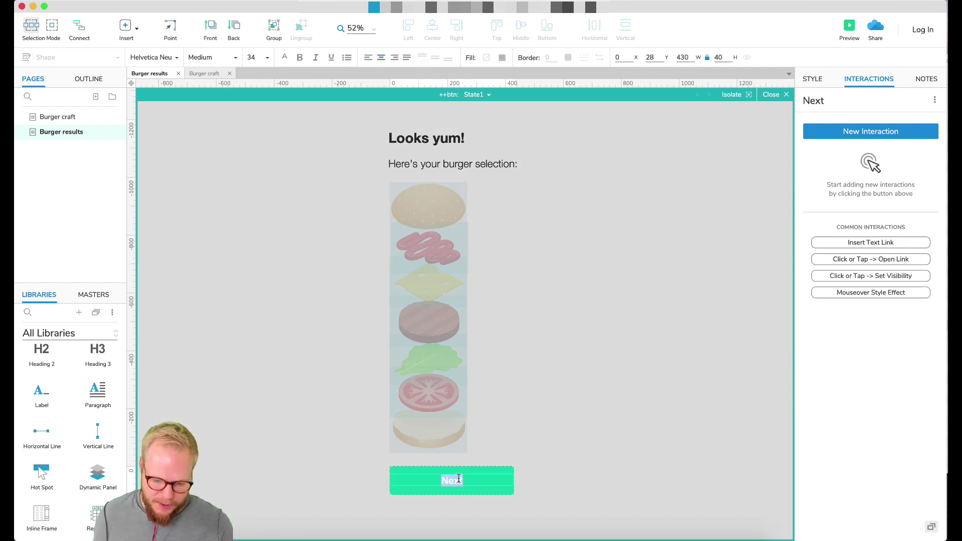
pyautogui.write('Buy')
pyautogui.press('Escape')
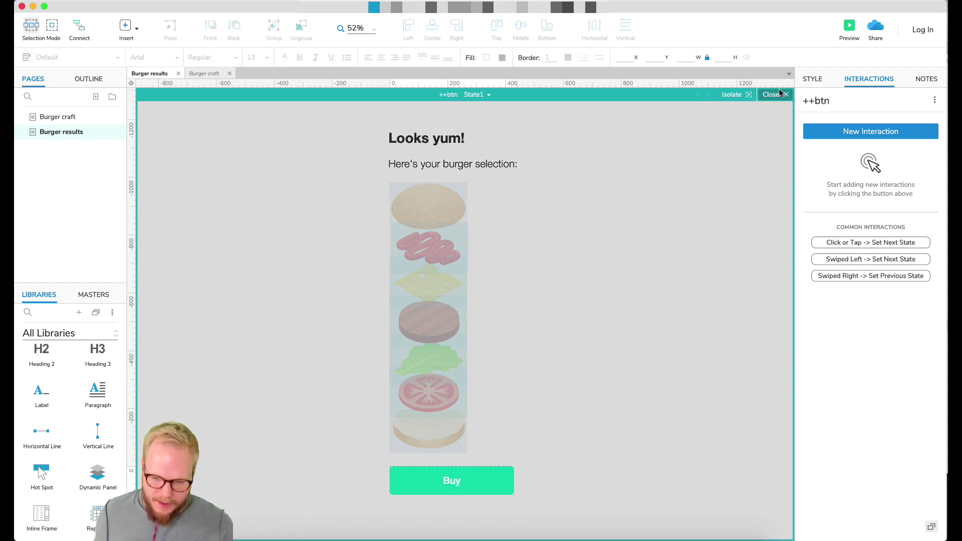
pyautogui.click(579, 270)
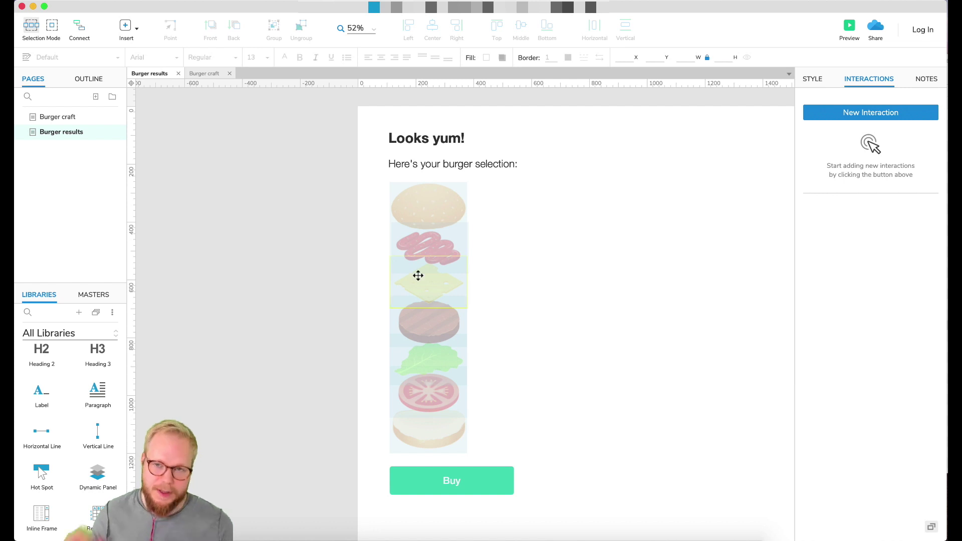
# Step: Overlap the ingredient panels into a compact burger and move the Buy button up to y 884, just beneath it
pyautogui.click(438, 246)
pyautogui.click(435, 285)
pyautogui.moveTo(434, 274); pyautogui.dragTo(432, 254)
pyautogui.moveTo(420, 323); pyautogui.dragTo(417, 287)
pyautogui.moveTo(434, 384); pyautogui.dragTo(435, 297)
pyautogui.click(434, 381)
pyautogui.moveTo(434, 381); pyautogui.dragTo(437, 327)
pyautogui.doubleClick(432, 332)
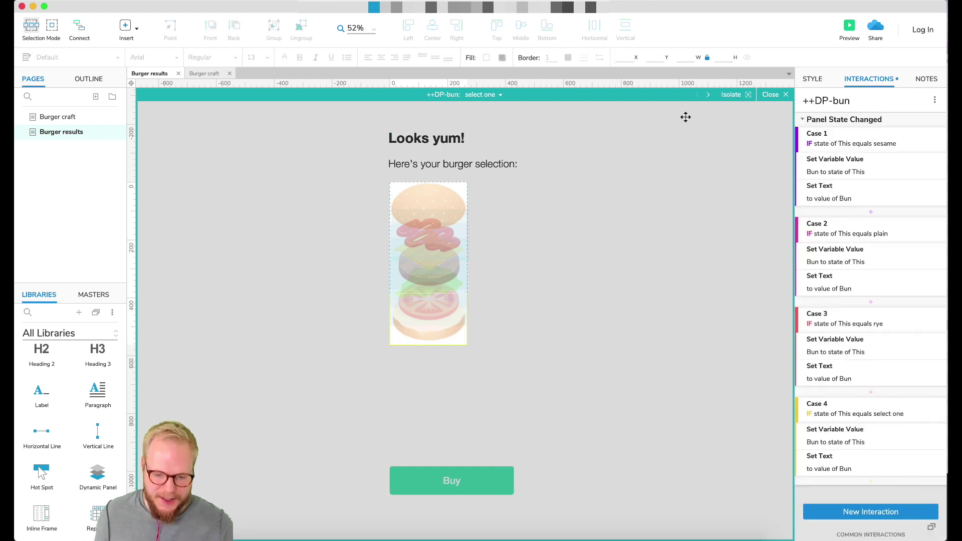
pyautogui.click(777, 95)
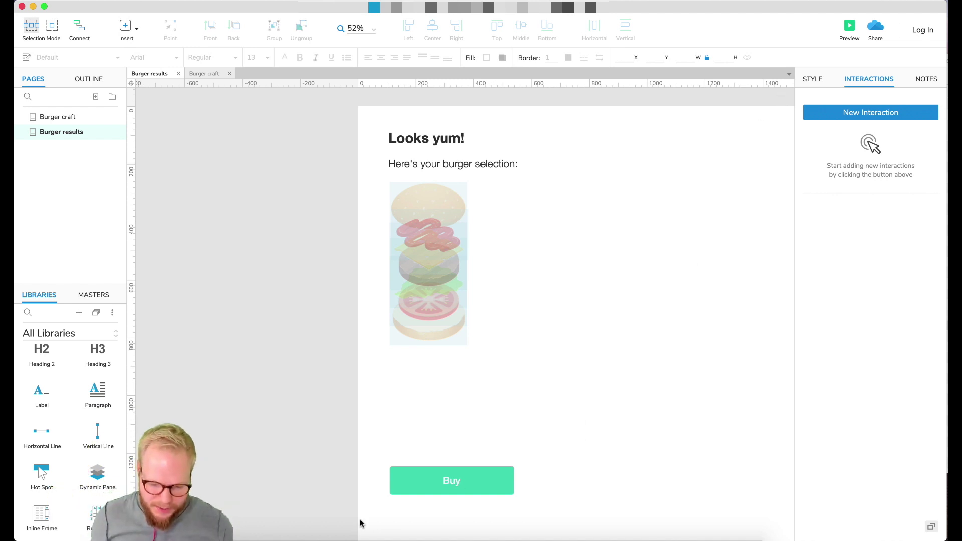
pyautogui.moveTo(472, 477); pyautogui.dragTo(491, 369)
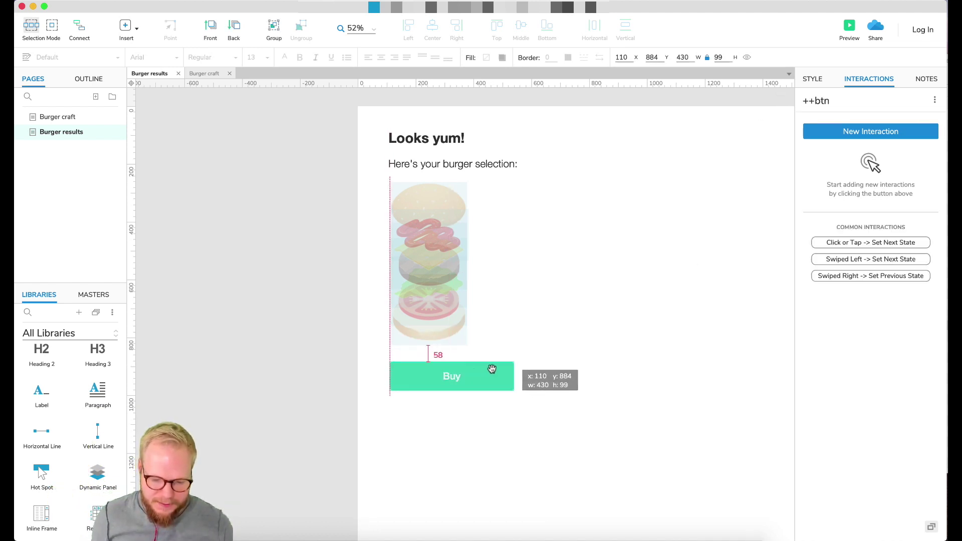
pyautogui.press('Escape')
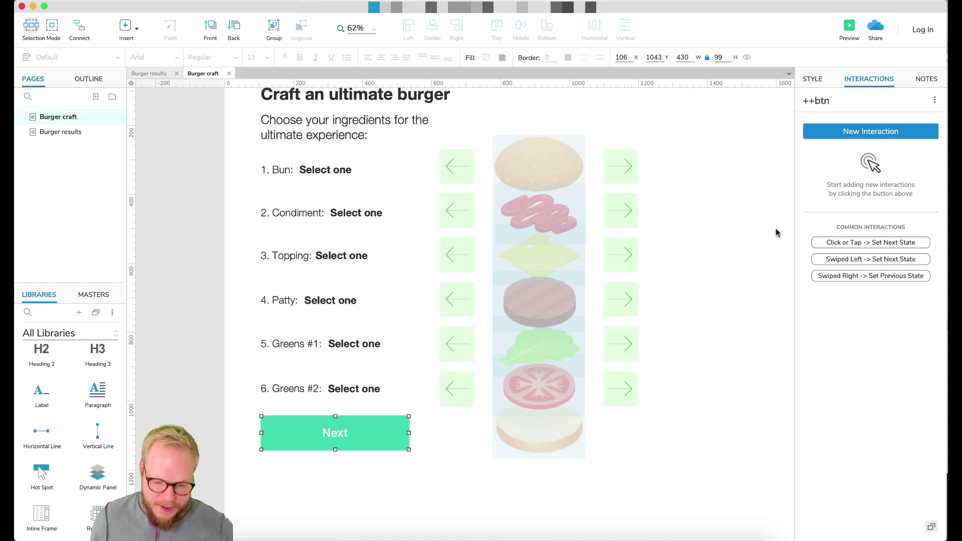
# Step: Give the Next button on the Burger craft page a Click or Tap interaction that opens the Burger results page
pyautogui.click(894, 133)
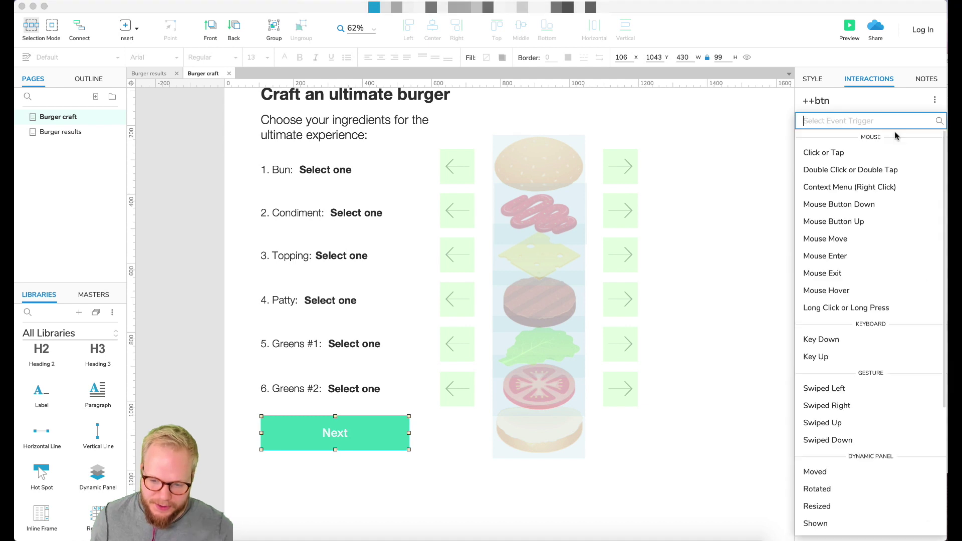
pyautogui.click(836, 154)
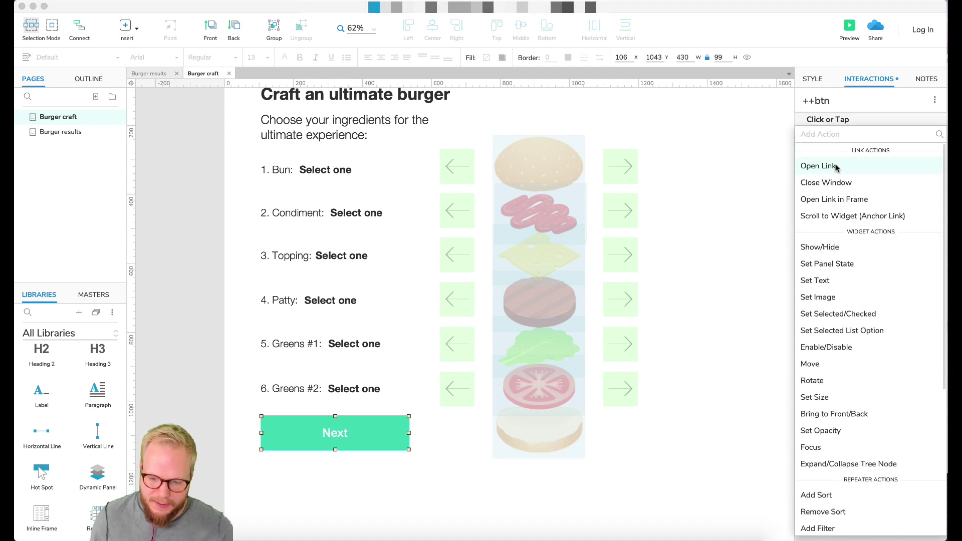
pyautogui.click(836, 164)
pyautogui.click(861, 211)
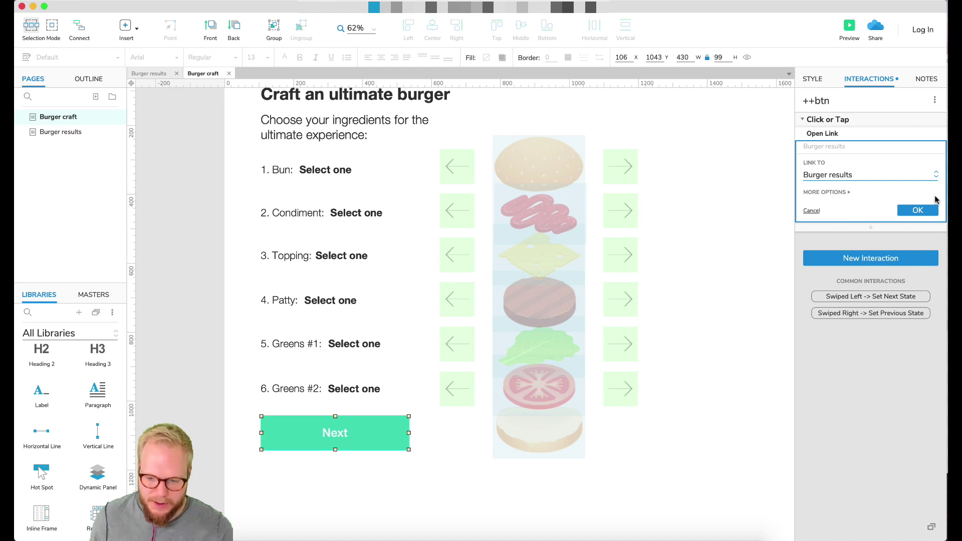
pyautogui.click(930, 215)
pyautogui.click(382, 188)
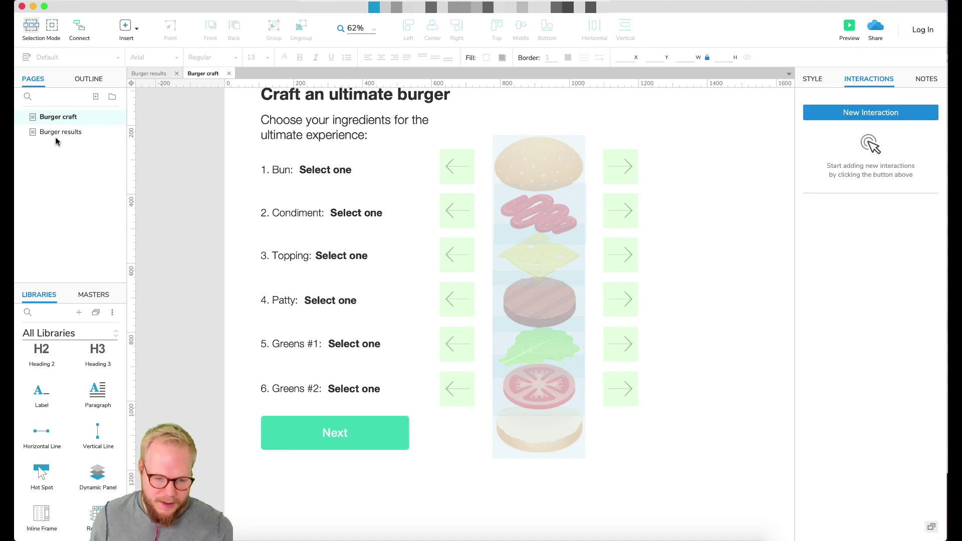
# Step: Center the compact burger's panels horizontally above the Buy button on the Burger results page
pyautogui.click(56, 133)
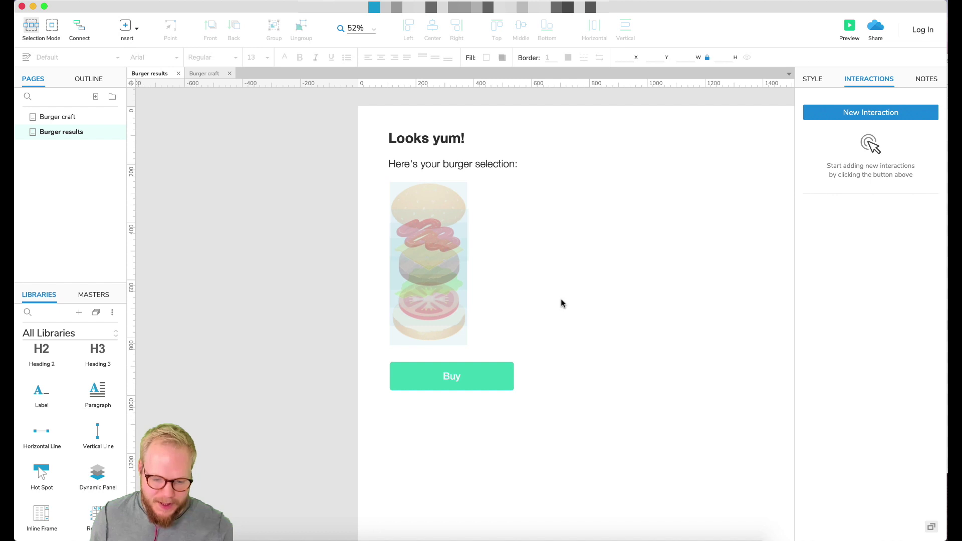
pyautogui.moveTo(538, 186); pyautogui.dragTo(564, 281)
pyautogui.click(521, 247)
# Step: Add a Page Loaded interaction to the Burger results page with a Set Panel State action targeting ++DP-bun
pyautogui.click(858, 114)
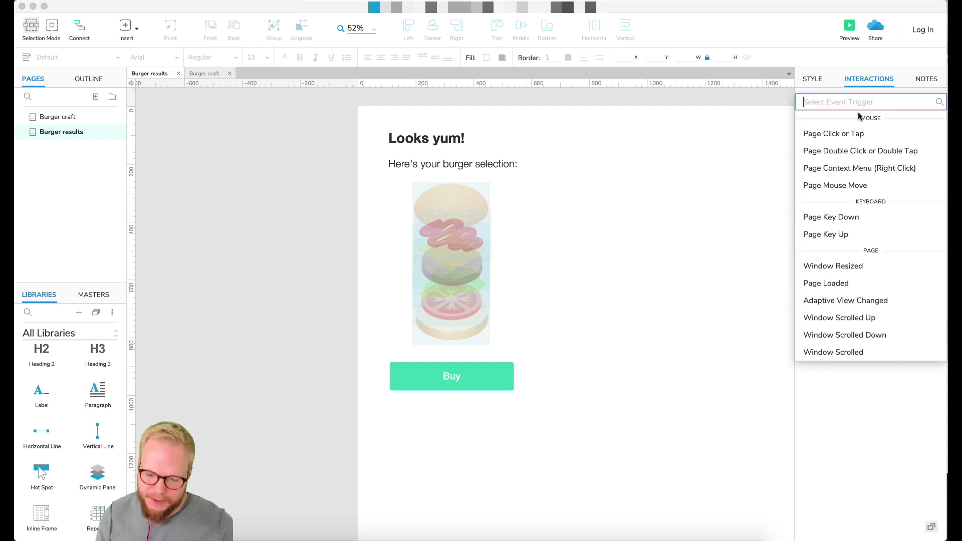
pyautogui.click(833, 286)
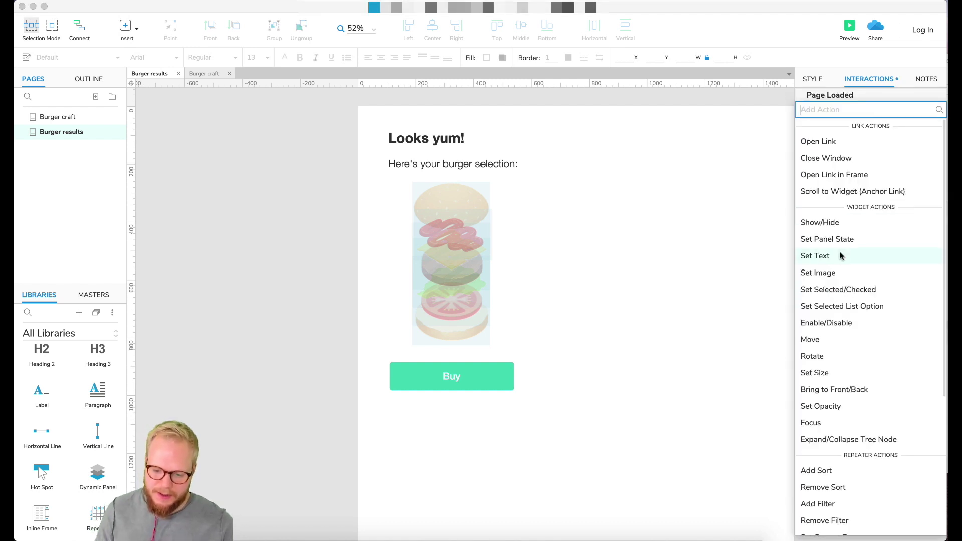
pyautogui.scroll(-1, 839, 258)
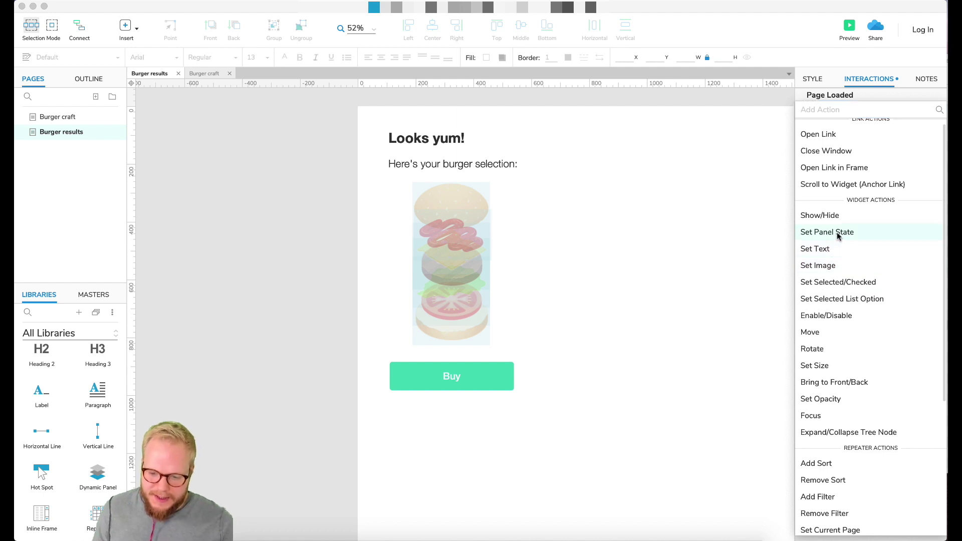
pyautogui.click(838, 233)
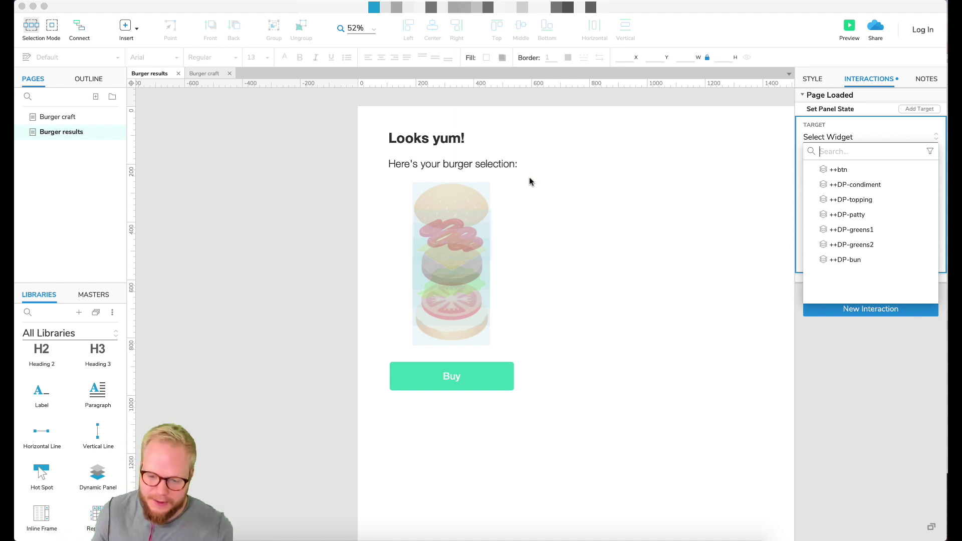
pyautogui.click(868, 125)
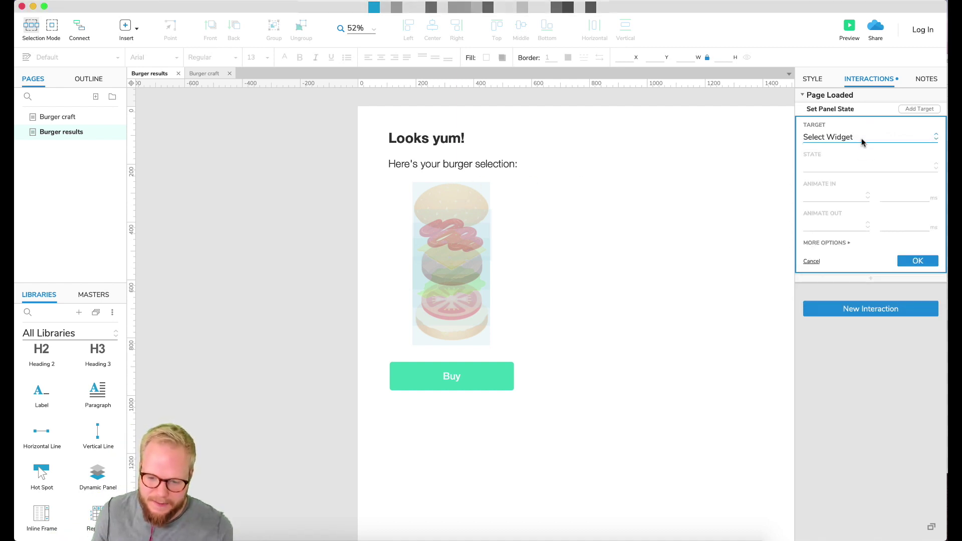
pyautogui.click(862, 142)
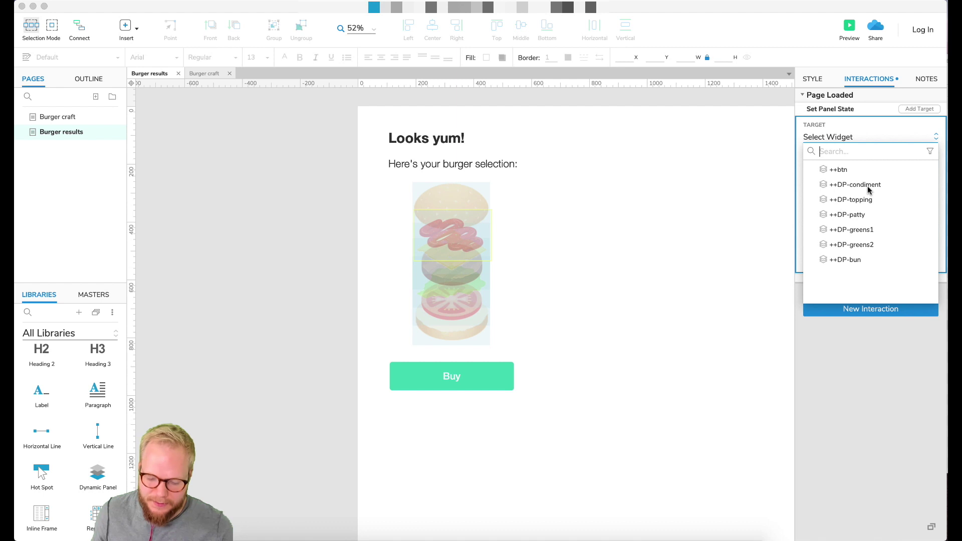
pyautogui.click(852, 259)
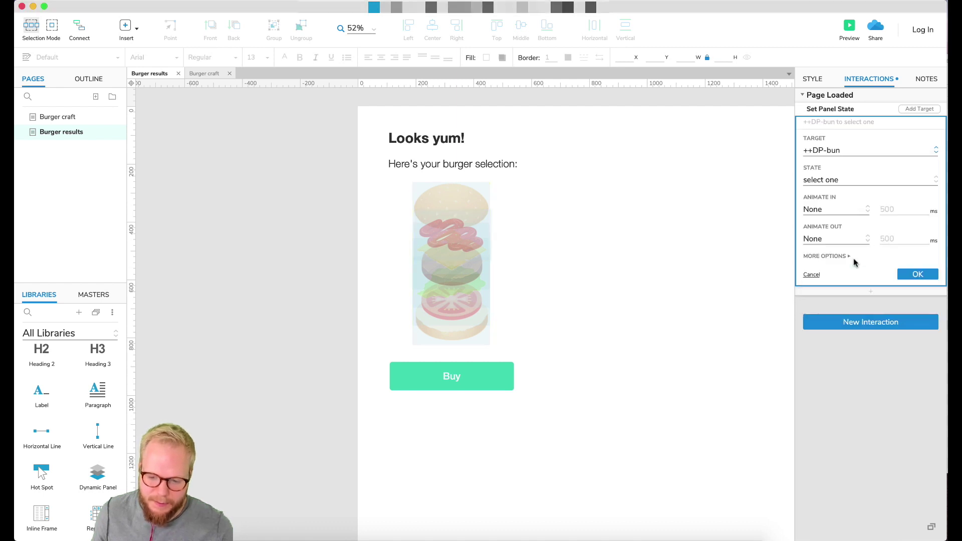
# Step: Set the ++DP-bun state to Value, using the global variable [[Bun]] as the state name, and confirm the action
pyautogui.click(837, 181)
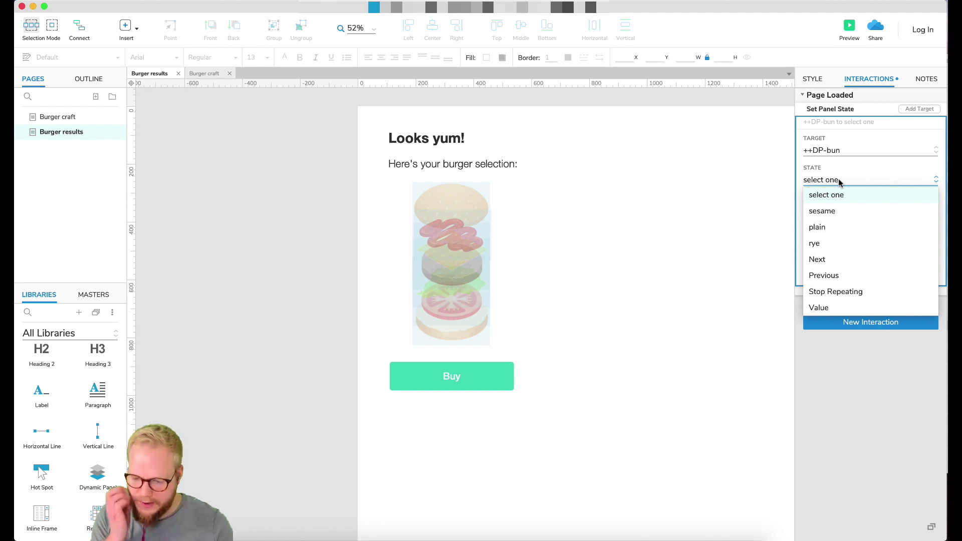
pyautogui.click(818, 308)
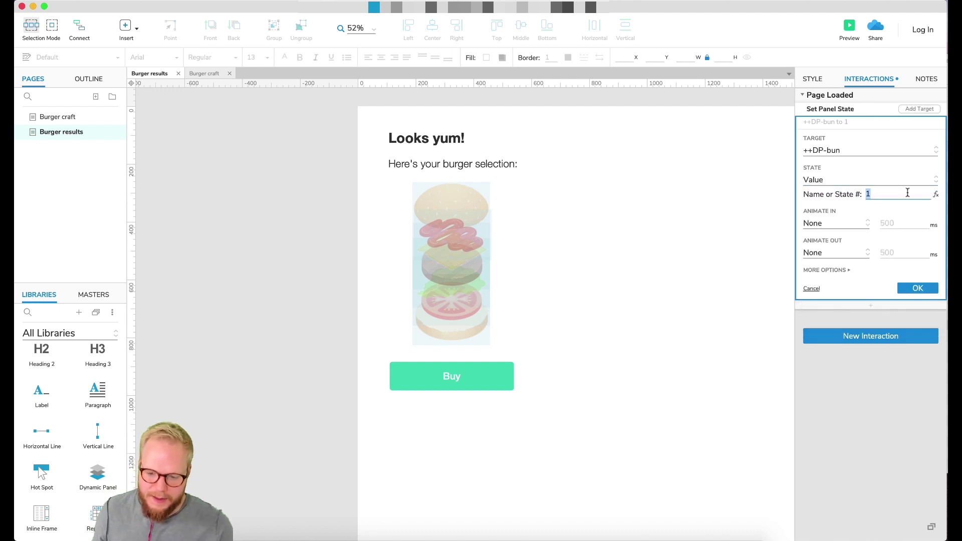
pyautogui.click(935, 195)
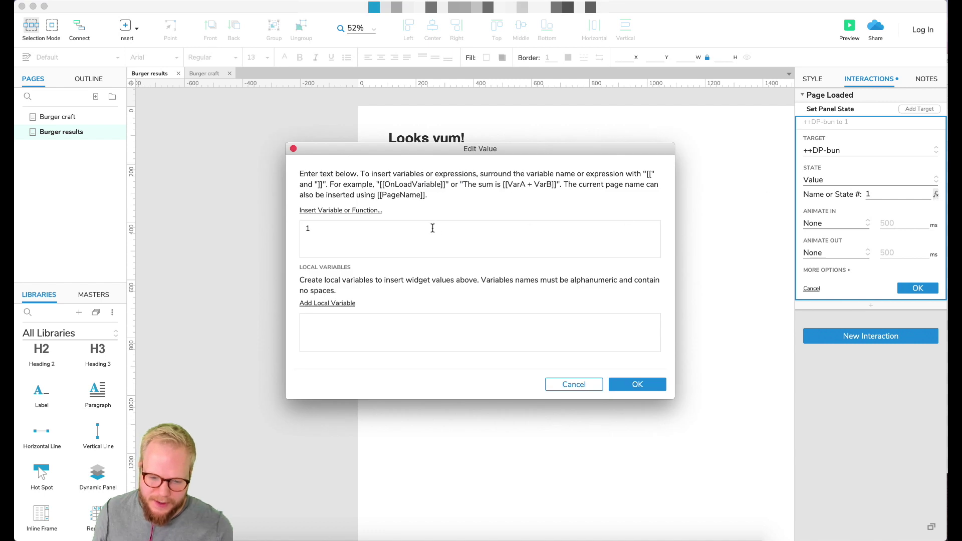
pyautogui.press('BackSpace')
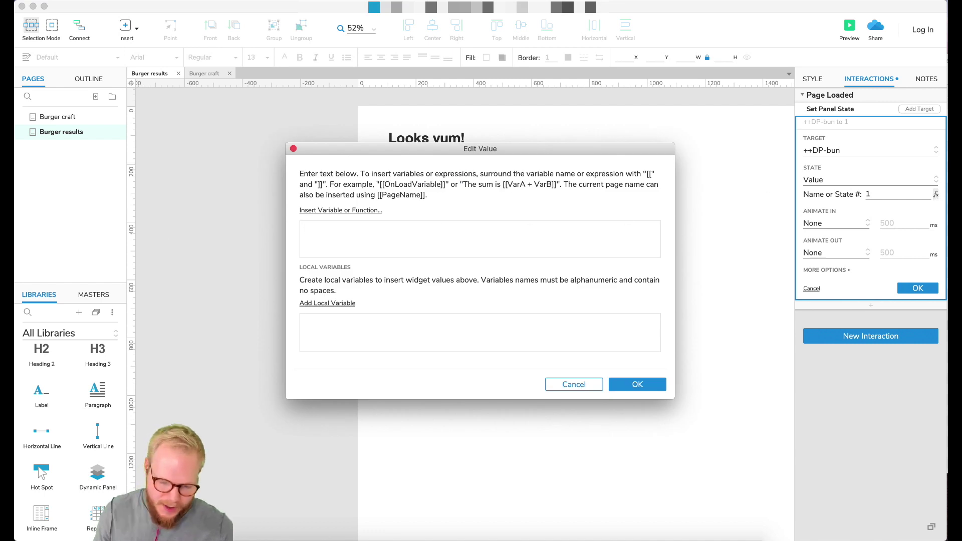
pyautogui.click(342, 210)
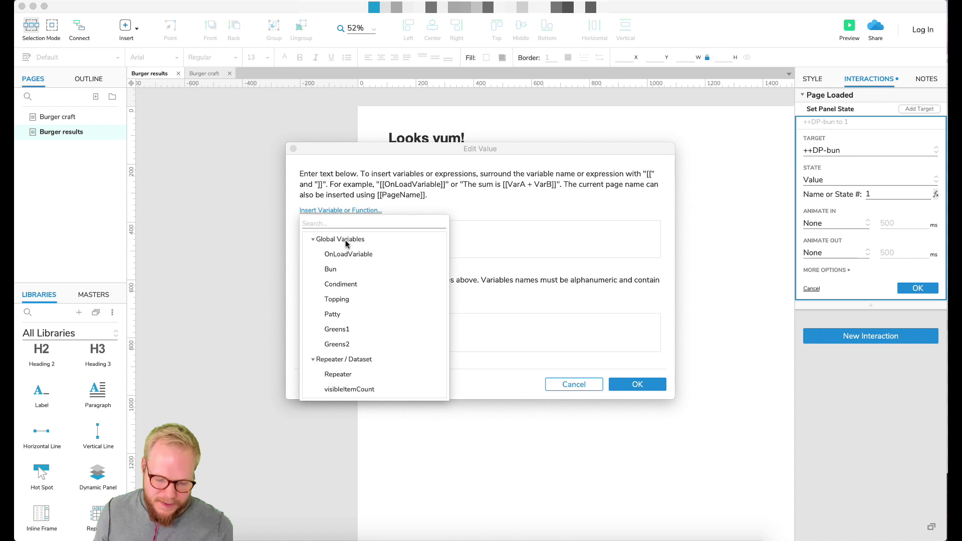
pyautogui.click(330, 270)
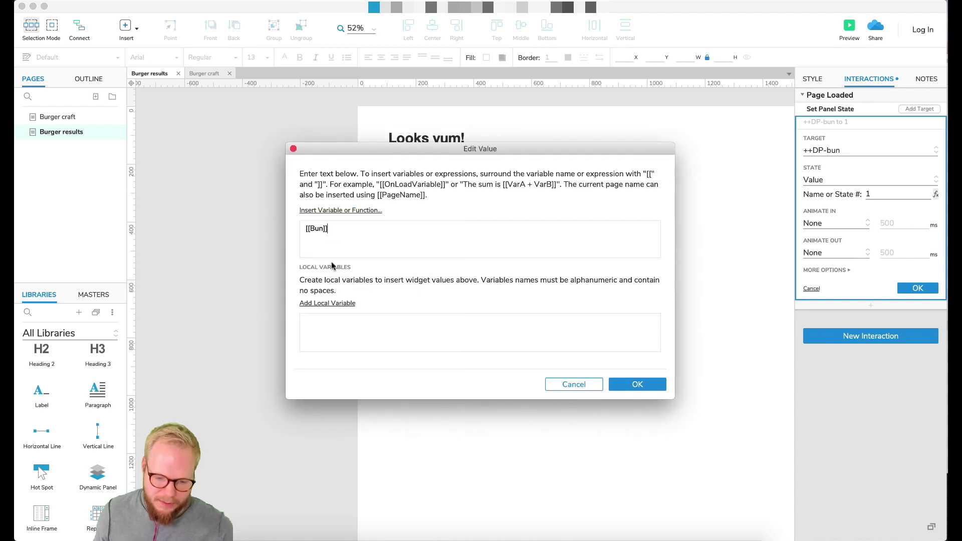
pyautogui.click(637, 384)
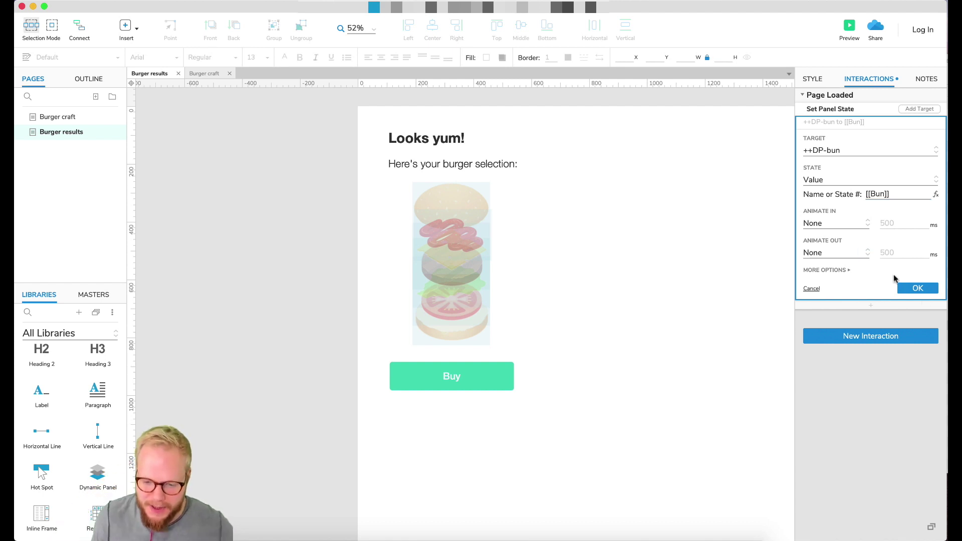
pyautogui.click(924, 289)
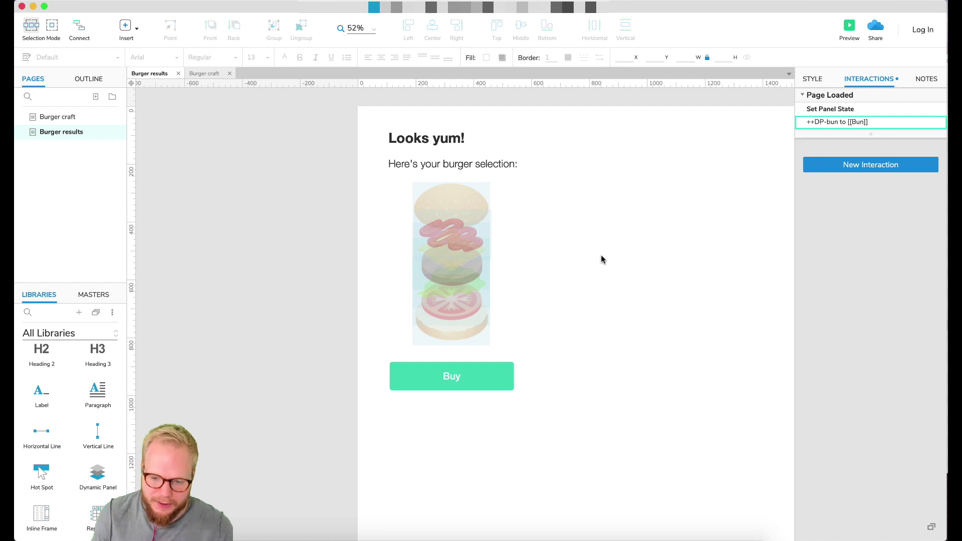
# Step: Preview the Burger craft page, choose the sesame bun and continue to the results page to check the burger shown
pyautogui.click(20, 119)
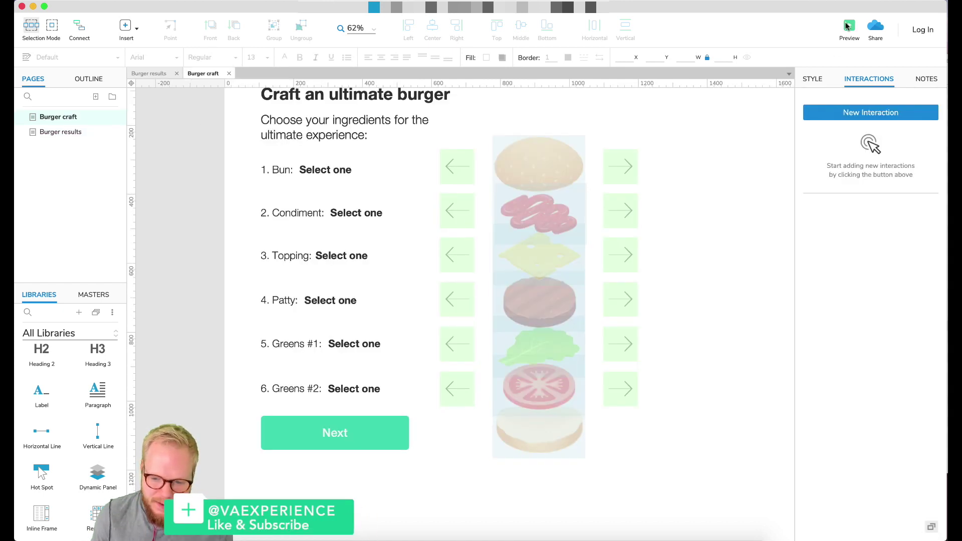
pyautogui.click(846, 26)
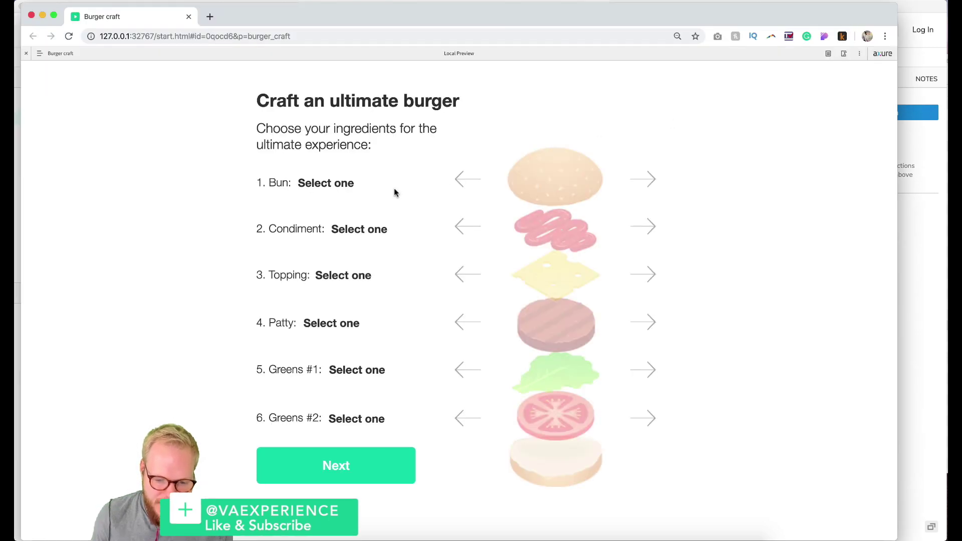
pyautogui.click(651, 187)
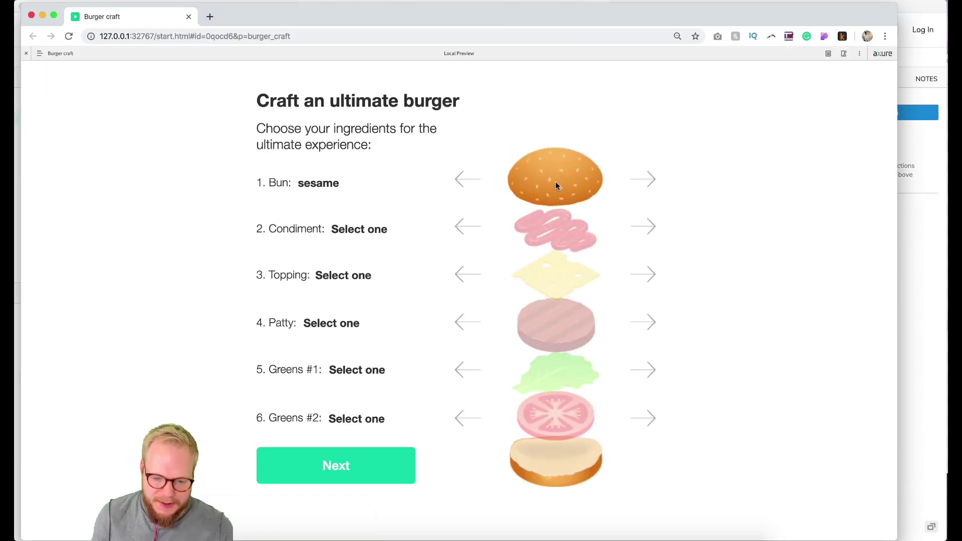
pyautogui.click(383, 467)
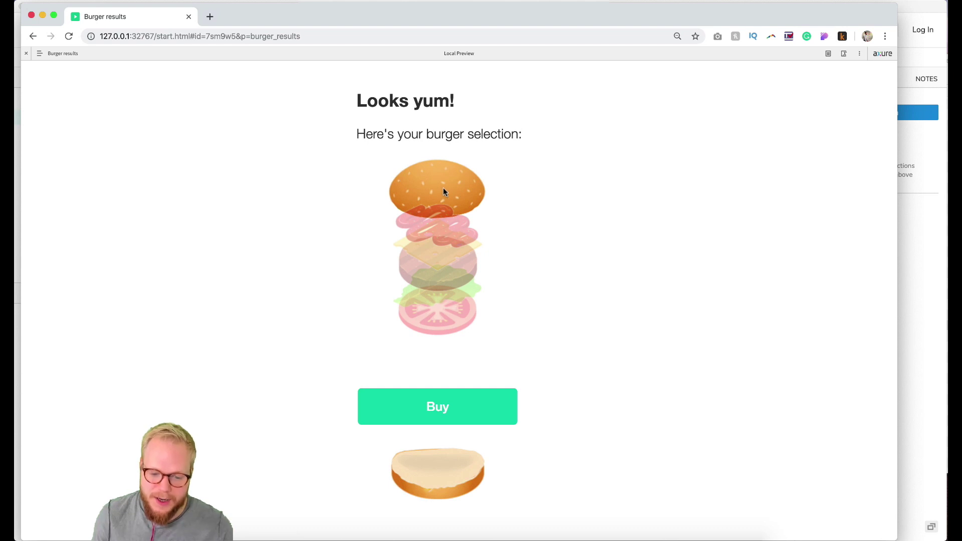
# Step: Return to the Burger craft preview, choose the rye bun and continue to the results page to check the burger, then close the preview
pyautogui.click(33, 37)
pyautogui.click(651, 183)
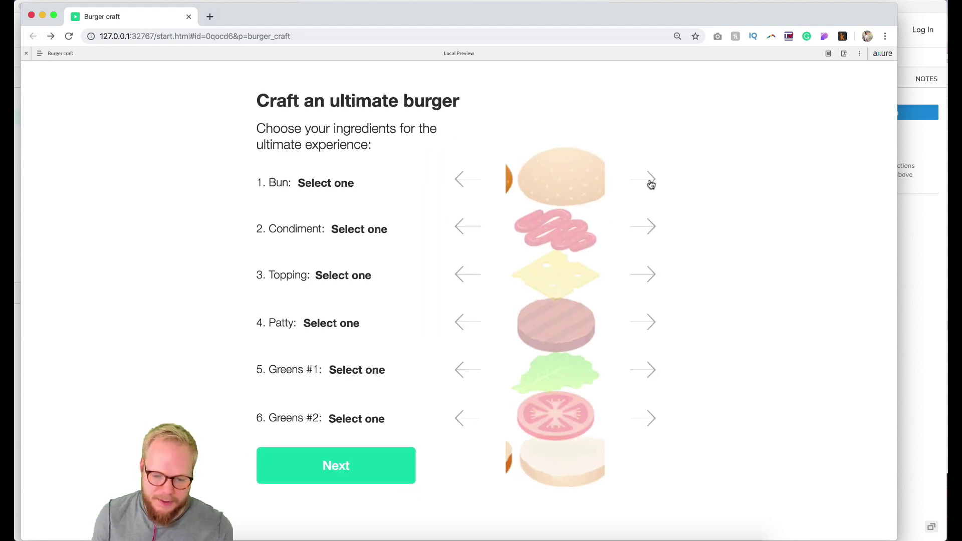
pyautogui.click(651, 182)
pyautogui.click(632, 178)
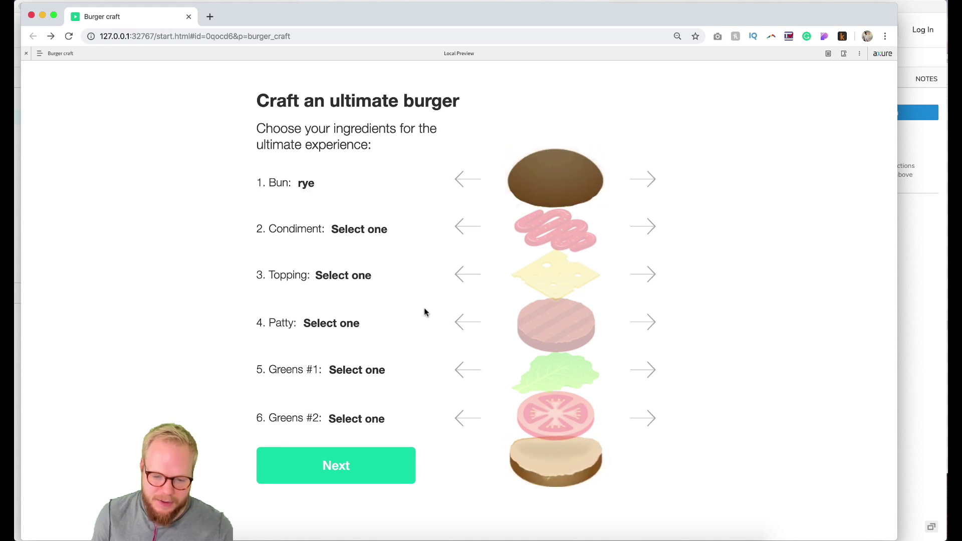
pyautogui.click(361, 474)
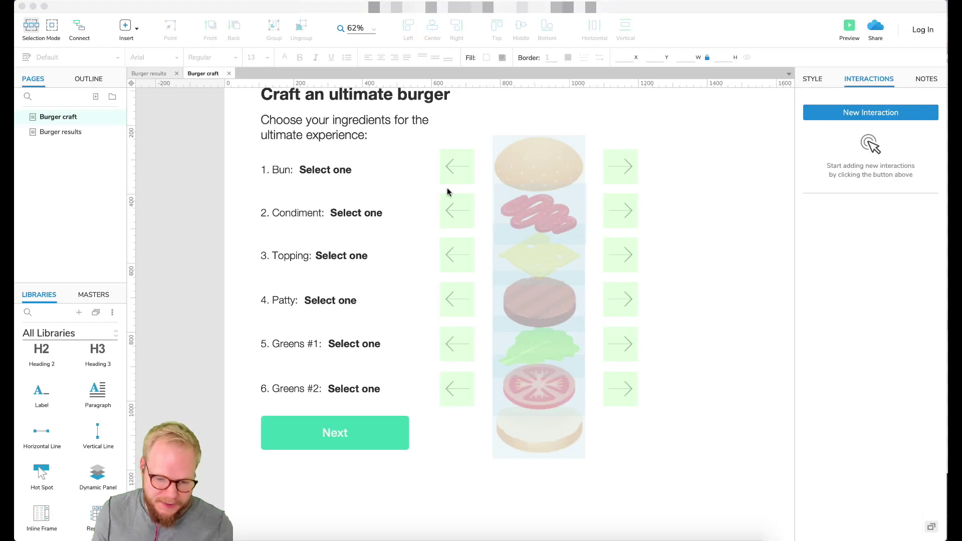
pyautogui.click(188, 16)
# Step: Add ++DP-condiment as another target of the Page Loaded Set Panel State action on the Burger results page
pyautogui.click(149, 73)
pyautogui.click(866, 112)
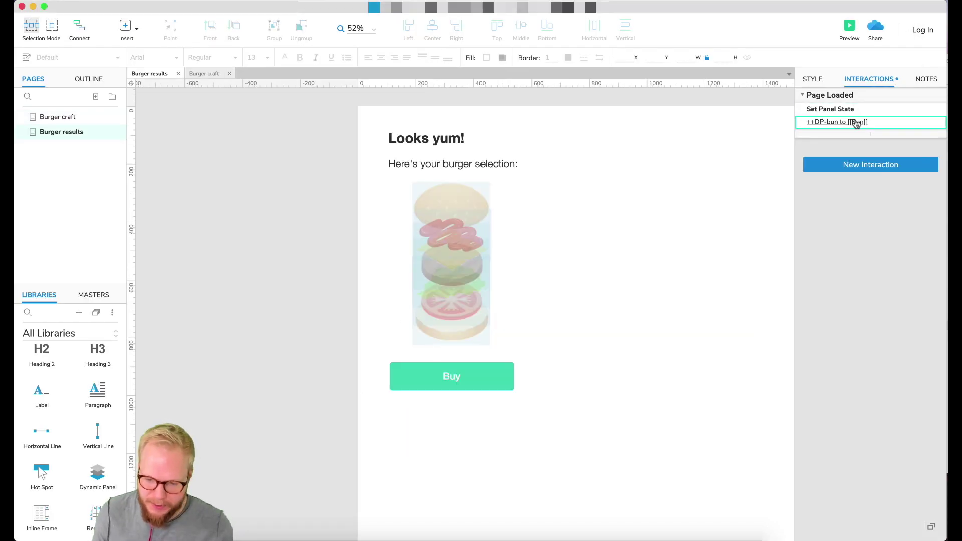
pyautogui.click(856, 122)
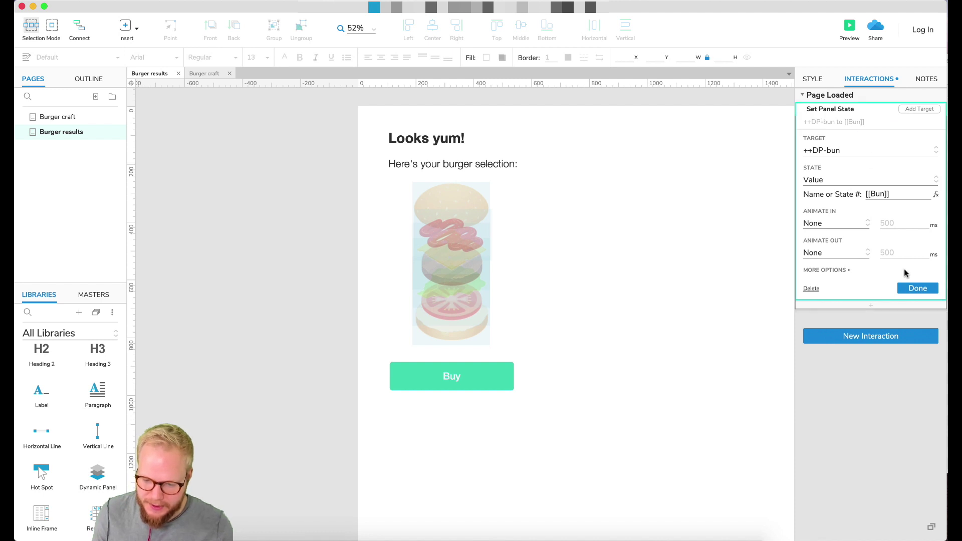
pyautogui.click(919, 109)
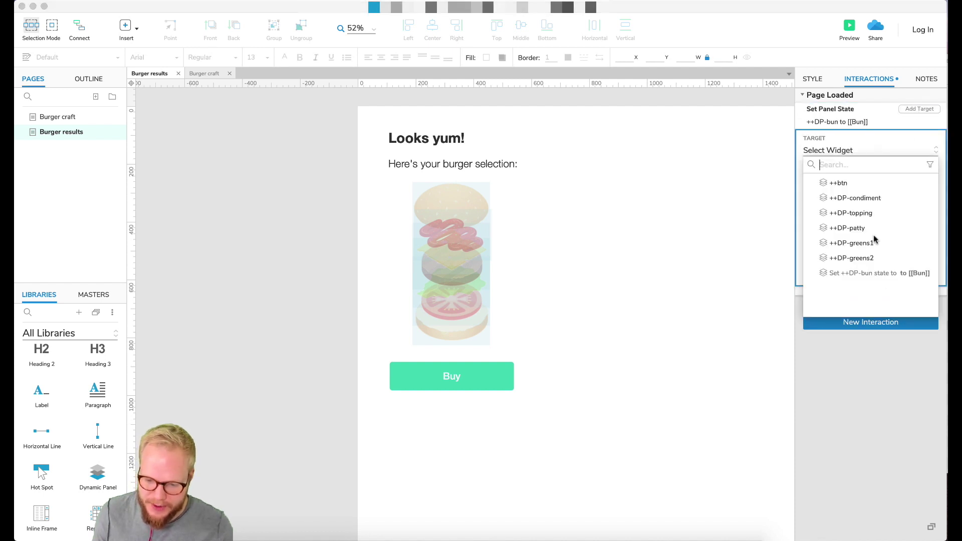
pyautogui.click(862, 197)
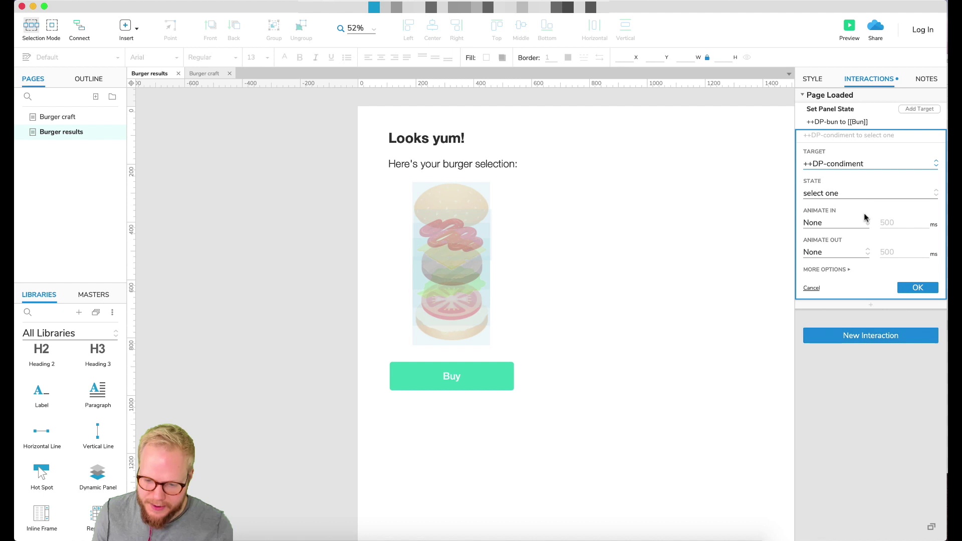
# Step: Set the ++DP-condiment state to Value, using the global variable [[Condiment]] as the state name, and confirm the target
pyautogui.click(847, 194)
pyautogui.click(826, 307)
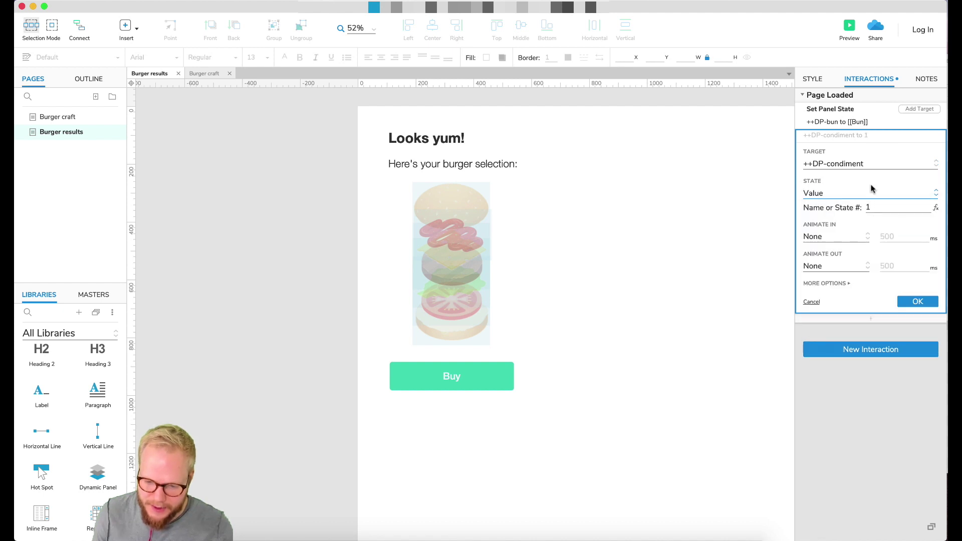
pyautogui.click(906, 208)
pyautogui.press('BackSpace')
pyautogui.click(935, 207)
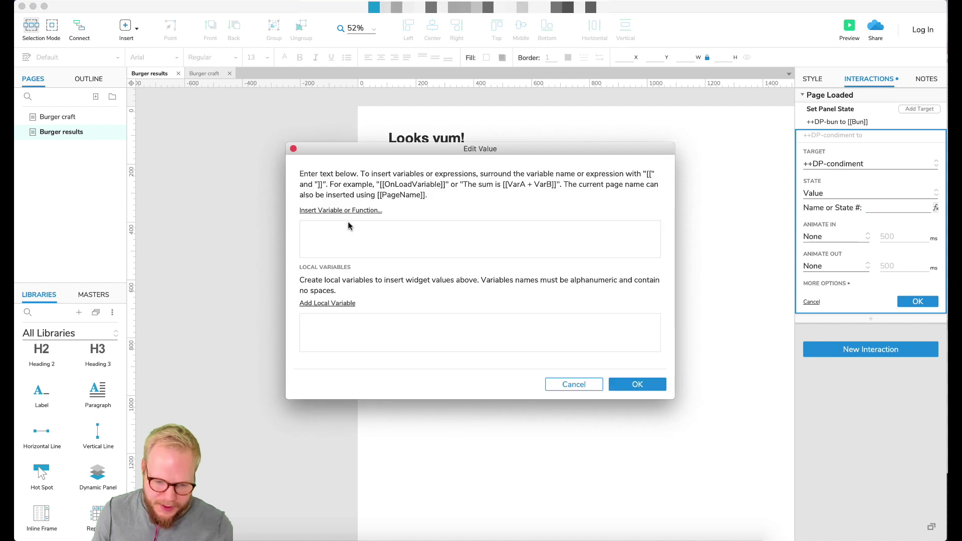
pyautogui.click(347, 211)
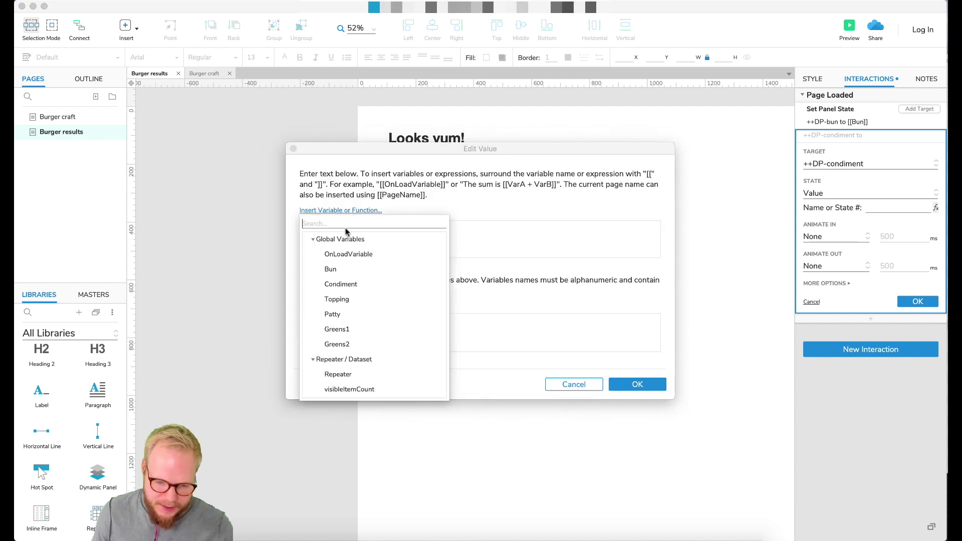
pyautogui.click(346, 284)
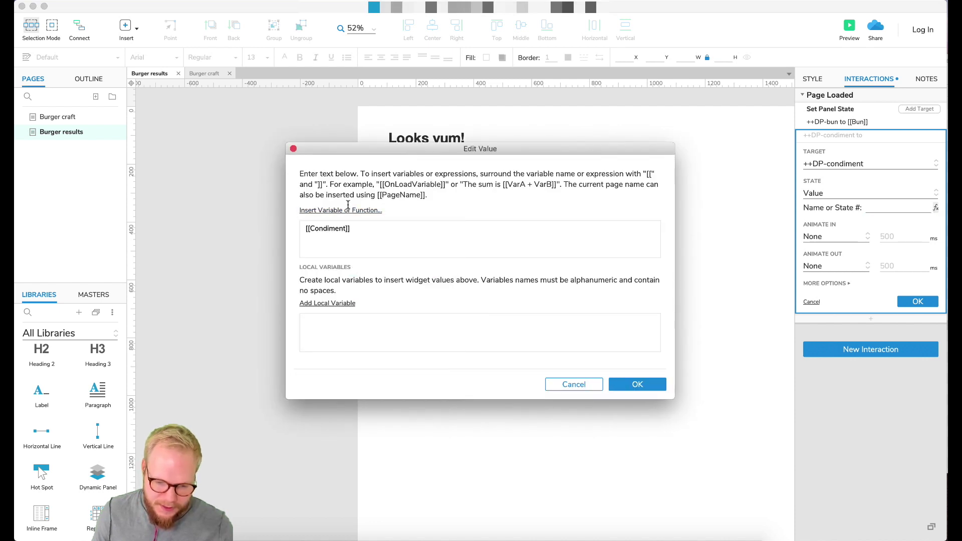
pyautogui.click(646, 386)
pyautogui.click(917, 301)
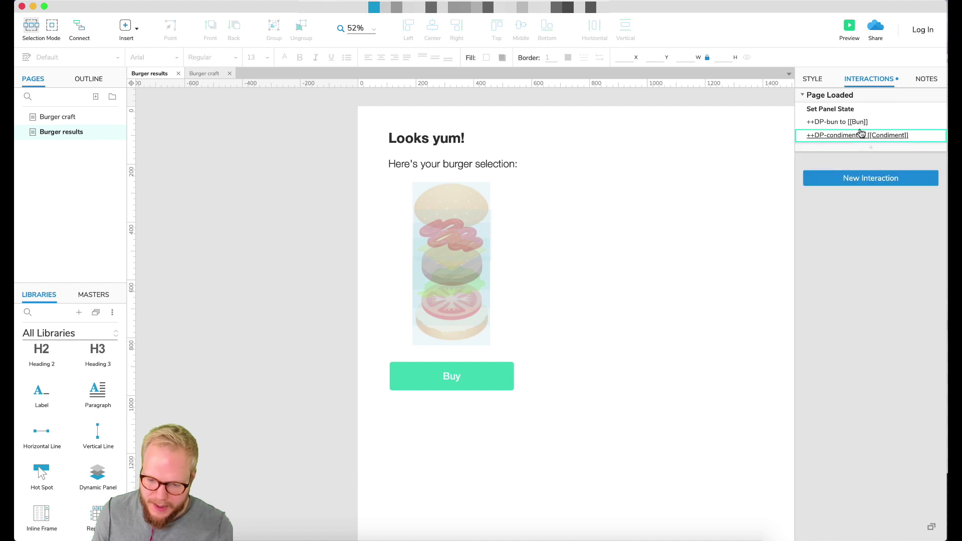
# Step: Add ++DP-topping as a target of the same action, with its state set to Value from the global variable [[Topping]]
pyautogui.click(930, 101)
pyautogui.click(912, 144)
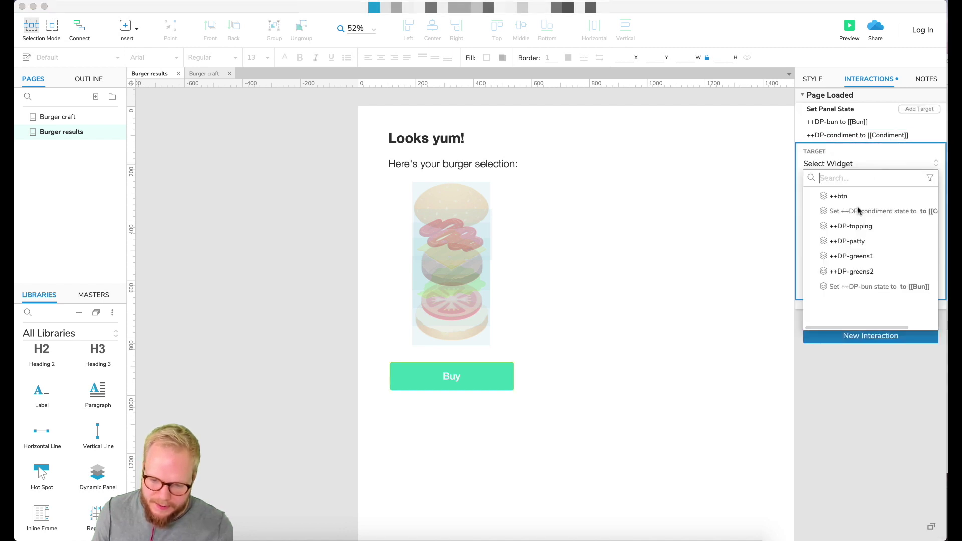
pyautogui.click(858, 226)
pyautogui.click(856, 207)
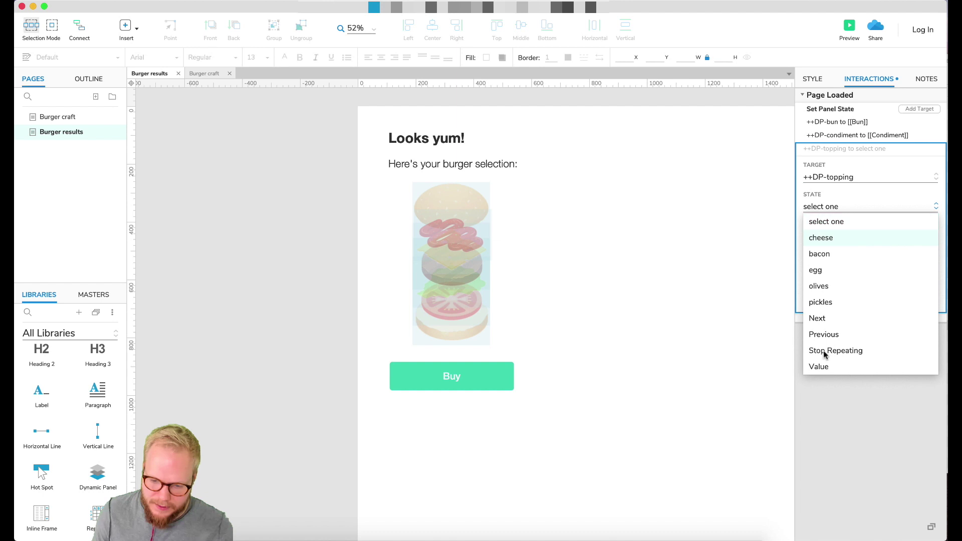
pyautogui.click(844, 366)
pyautogui.click(935, 221)
pyautogui.click(340, 210)
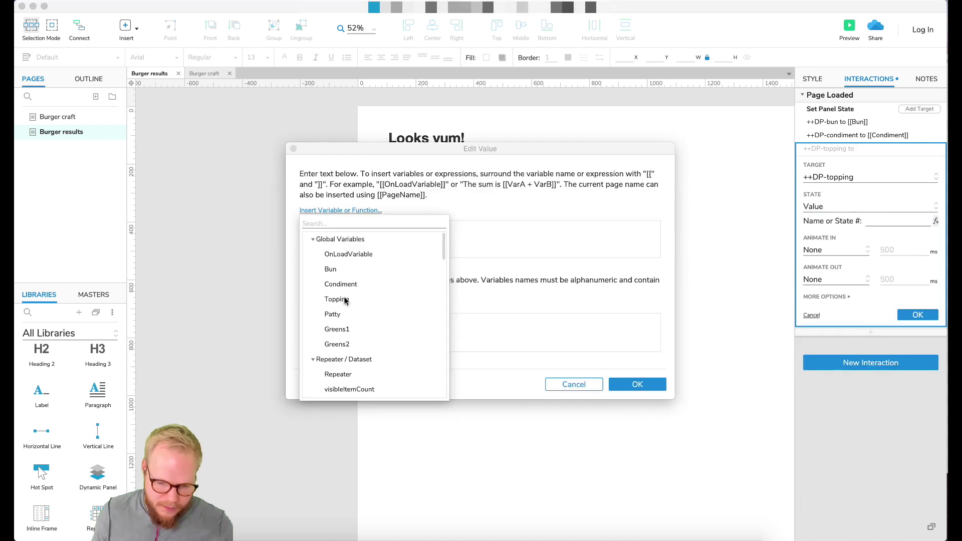
pyautogui.click(398, 318)
pyautogui.click(637, 384)
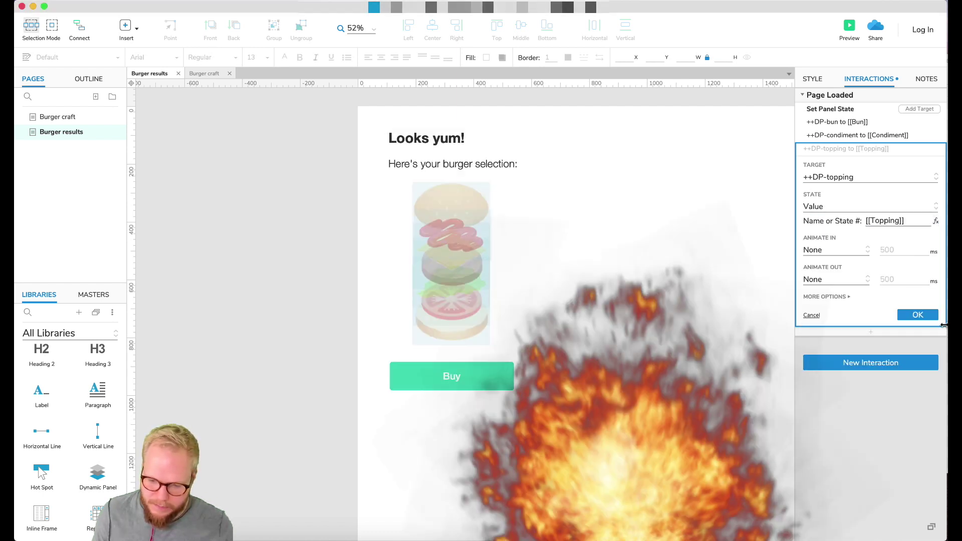
pyautogui.click(917, 315)
# Step: Add ++DP-patty as a target of the Set Panel State action, taking its state from the global variable [[Patty]]
pyautogui.click(919, 108)
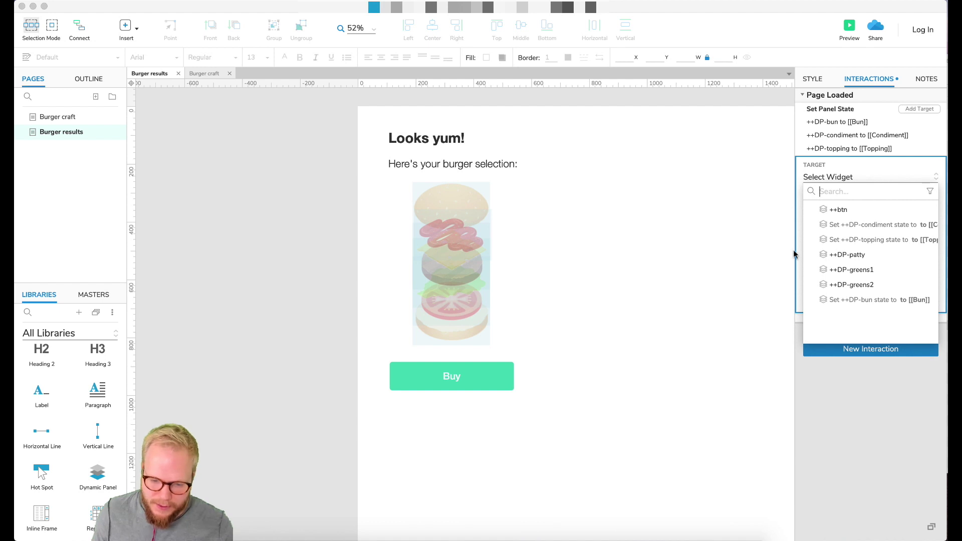
pyautogui.click(860, 256)
pyautogui.click(917, 354)
# Step: Add ++DP-greens1 and ++DP-greens2 as targets of the action, taking their states from [[Greens1]] and [[Greens2]]
pyautogui.click(919, 108)
pyautogui.click(851, 270)
pyautogui.click(919, 109)
pyautogui.click(851, 285)
pyautogui.click(935, 261)
pyautogui.click(340, 209)
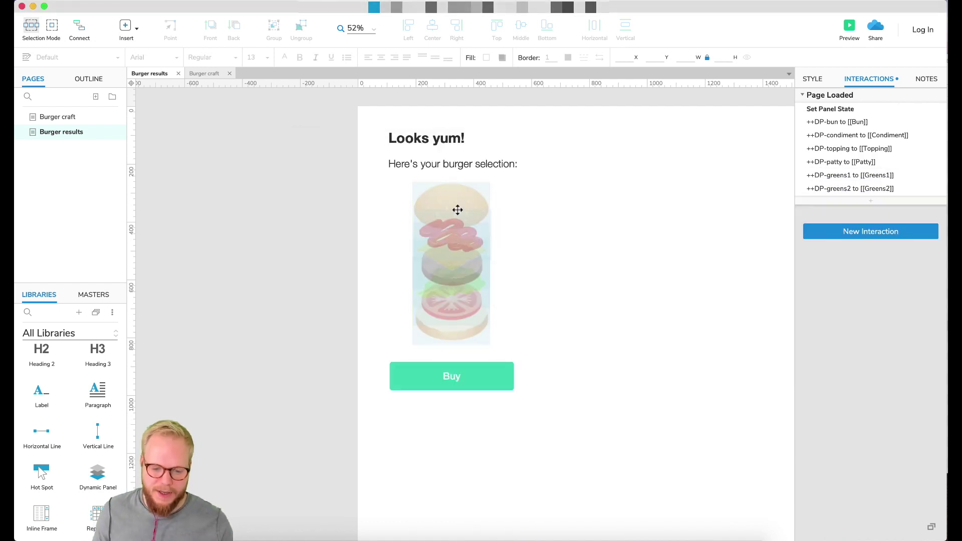
# Step: In the sesame state of ++DP-bun, move the bottom bun image up to just beneath the tomato, above the Buy button
pyautogui.click(460, 203)
pyautogui.doubleClick(460, 203)
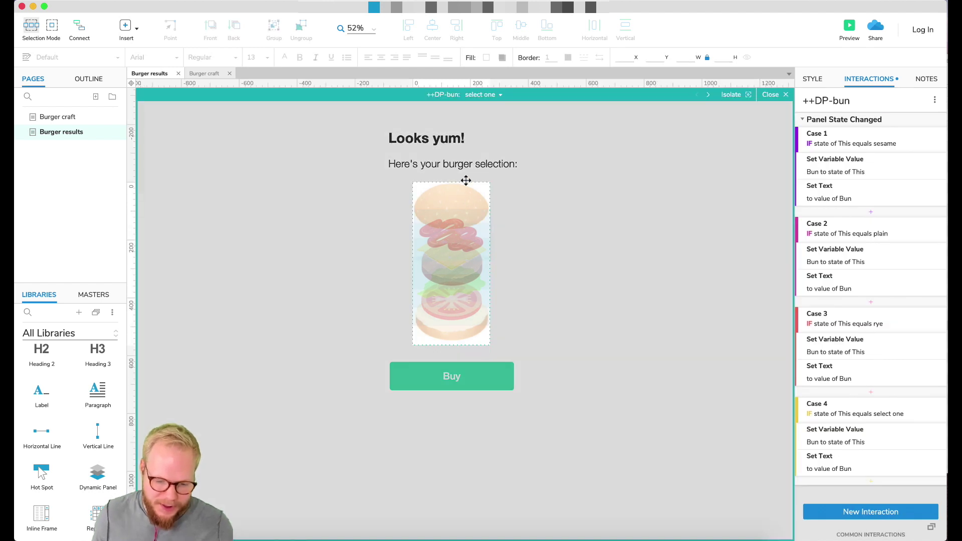
pyautogui.click(492, 94)
pyautogui.click(498, 126)
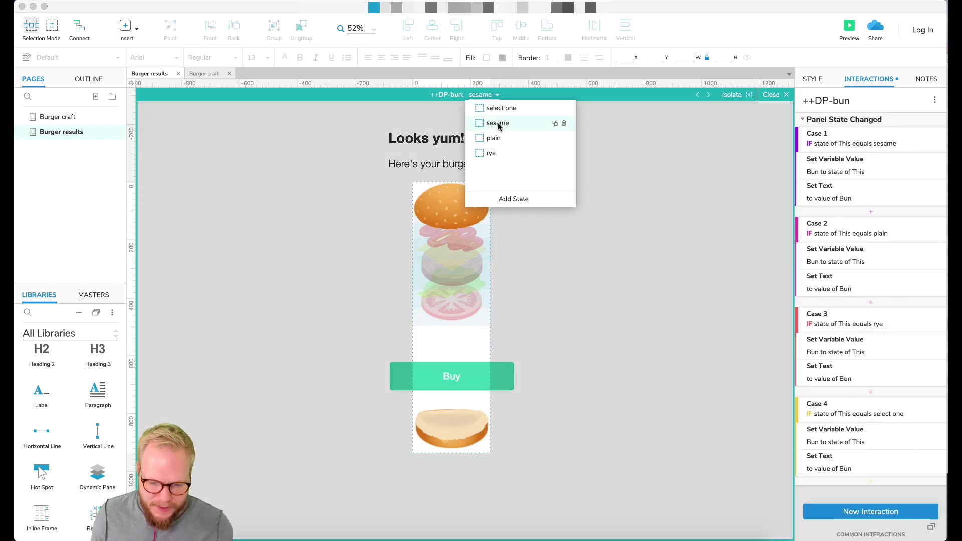
pyautogui.click(444, 423)
pyautogui.moveTo(444, 423); pyautogui.dragTo(441, 336)
pyautogui.click(524, 135)
# Step: In the plain state of ++DP-bun, move the bottom bun image up to just beneath the tomato
pyautogui.click(491, 95)
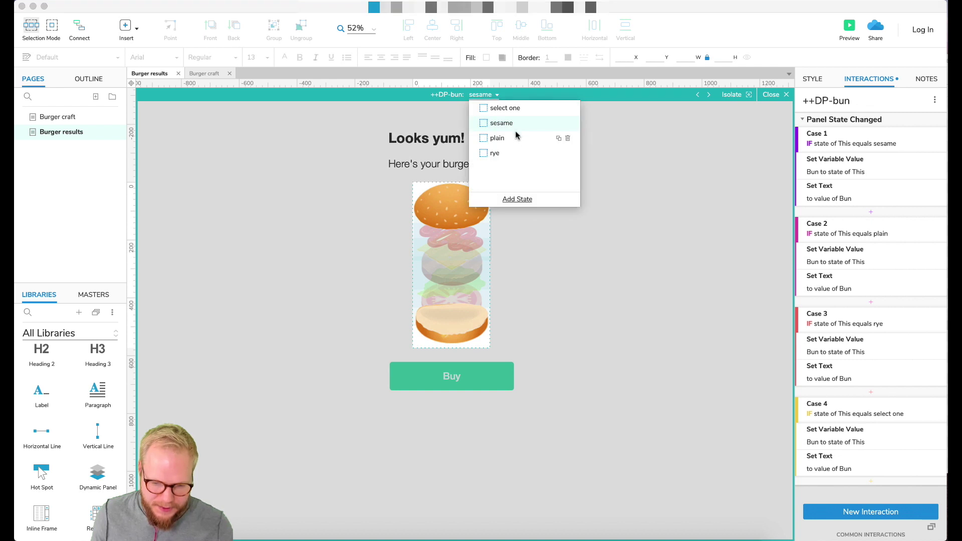
pyautogui.click(517, 138)
pyautogui.moveTo(449, 423); pyautogui.dragTo(450, 327)
# Step: In the rye state of ++DP-bun, move the bottom bun image up to about y 408 and close the panel editing
pyautogui.click(481, 94)
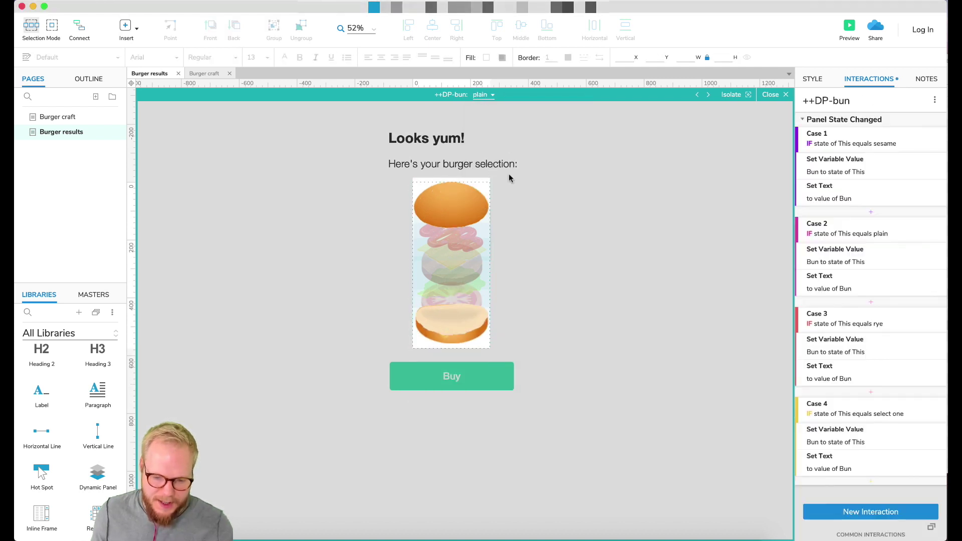
pyautogui.click(501, 160)
pyautogui.moveTo(464, 427); pyautogui.dragTo(451, 328)
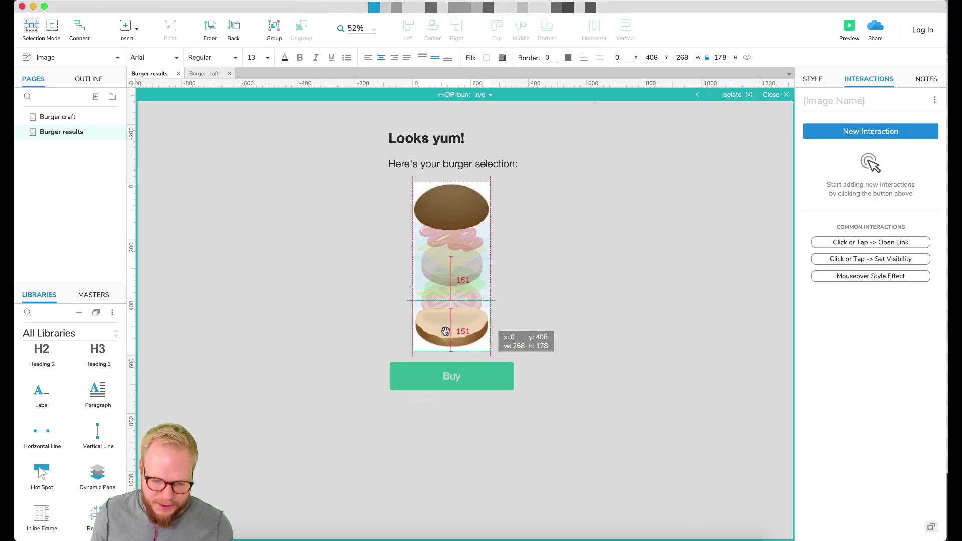
pyautogui.click(672, 257)
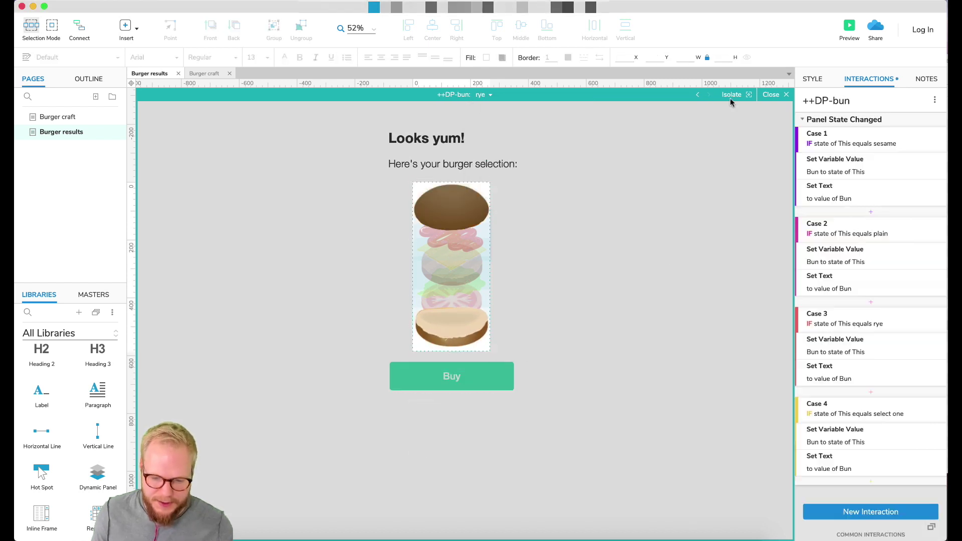
pyautogui.click(778, 95)
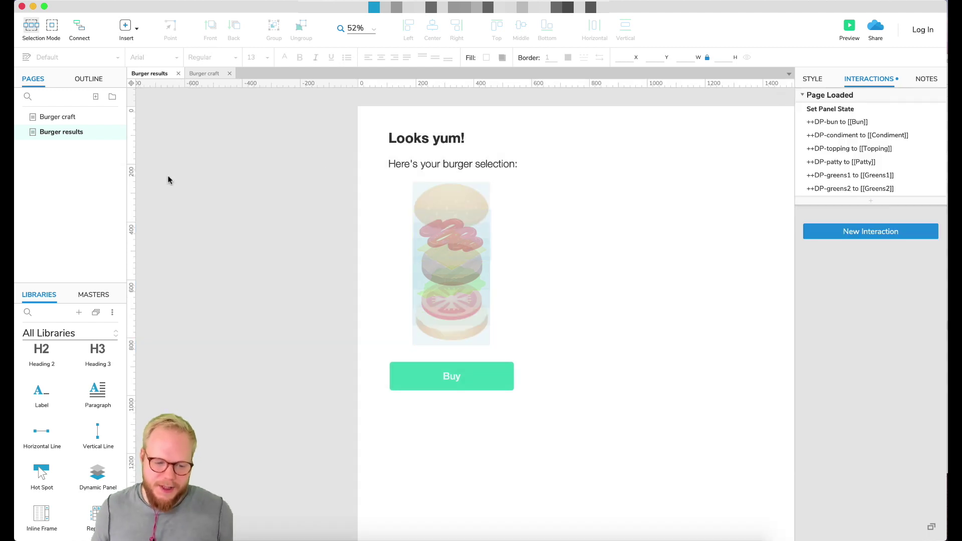
# Step: Examine how the overlapping bun, condiment and topping panels are layered in the compact burger
pyautogui.click(444, 202)
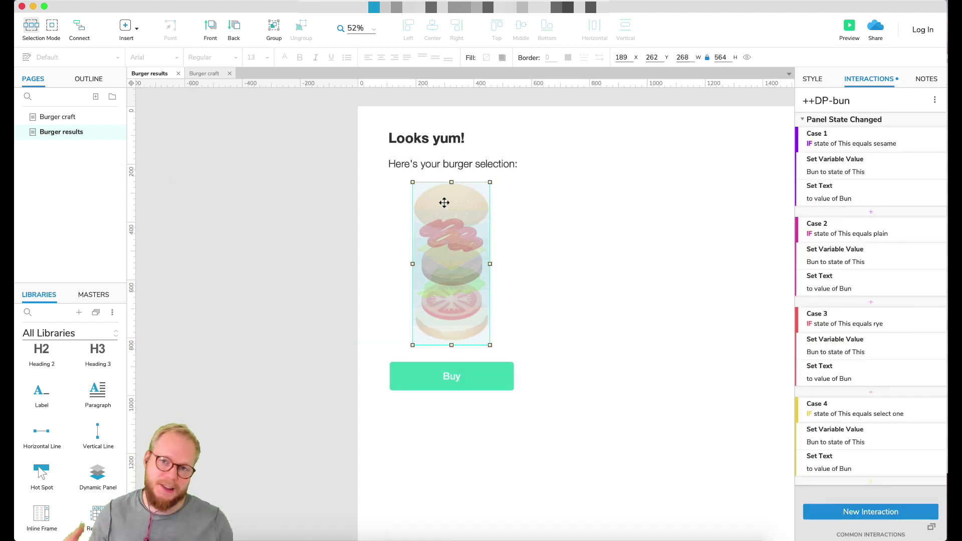
pyautogui.click(502, 239)
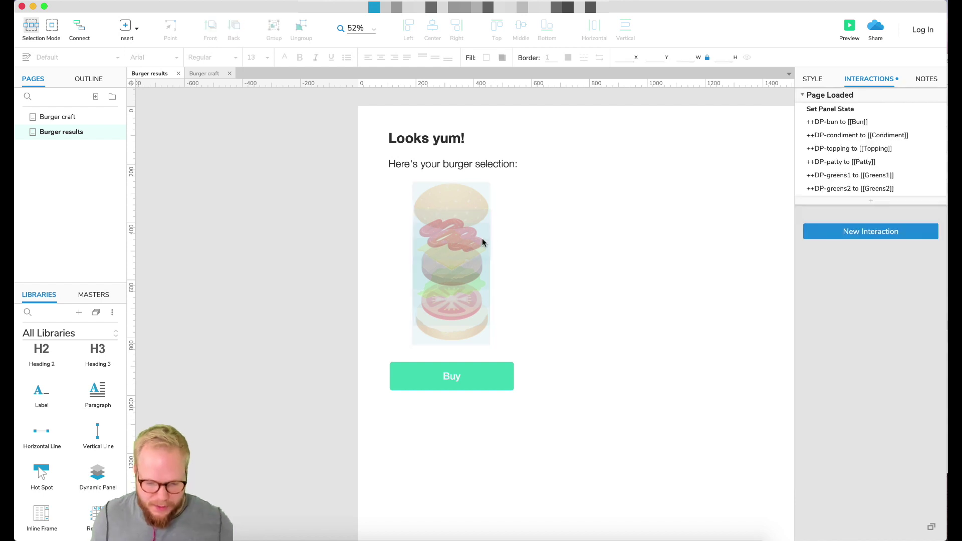
pyautogui.click(457, 242)
pyautogui.click(554, 249)
pyautogui.scroll(-5, 425, 266)
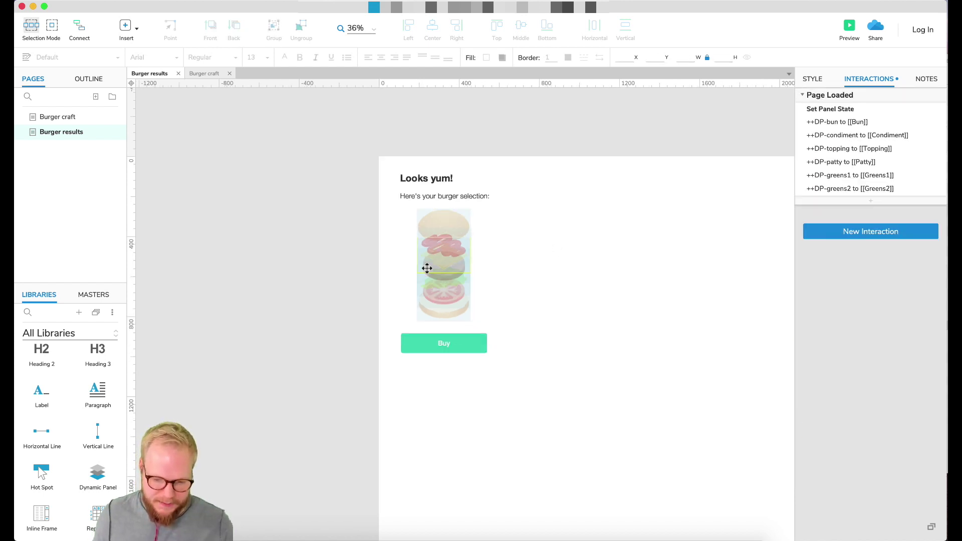
pyautogui.scroll(8, 427, 268)
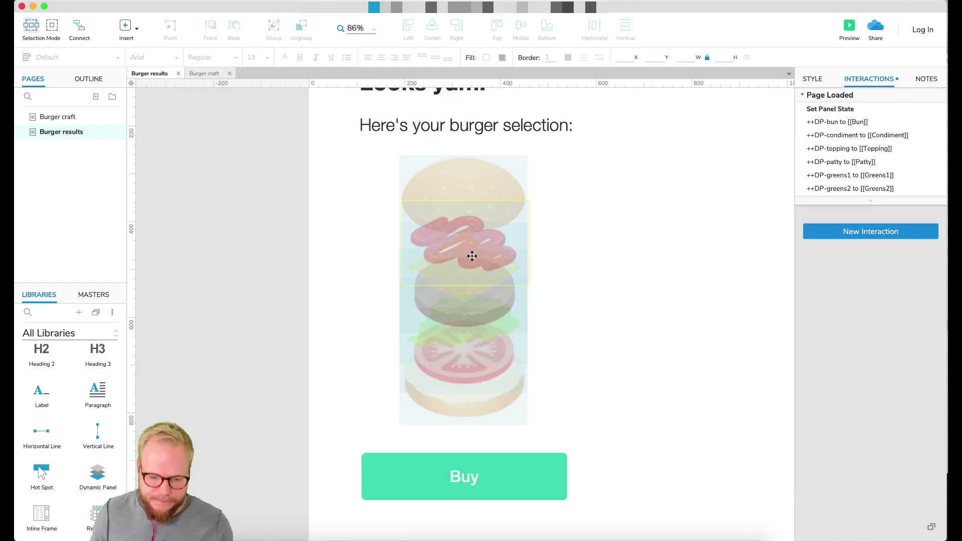
pyautogui.click(504, 226)
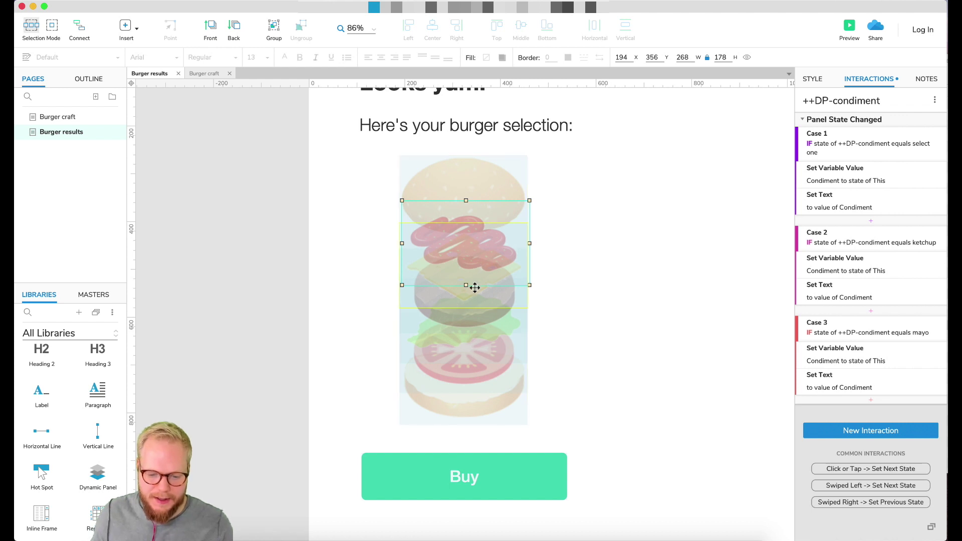
pyautogui.click(487, 240)
# Step: Collapse the condiment, topping, patty, greens1, greens2 and bun dynamic panels in the Burger results page's outline
pyautogui.click(86, 79)
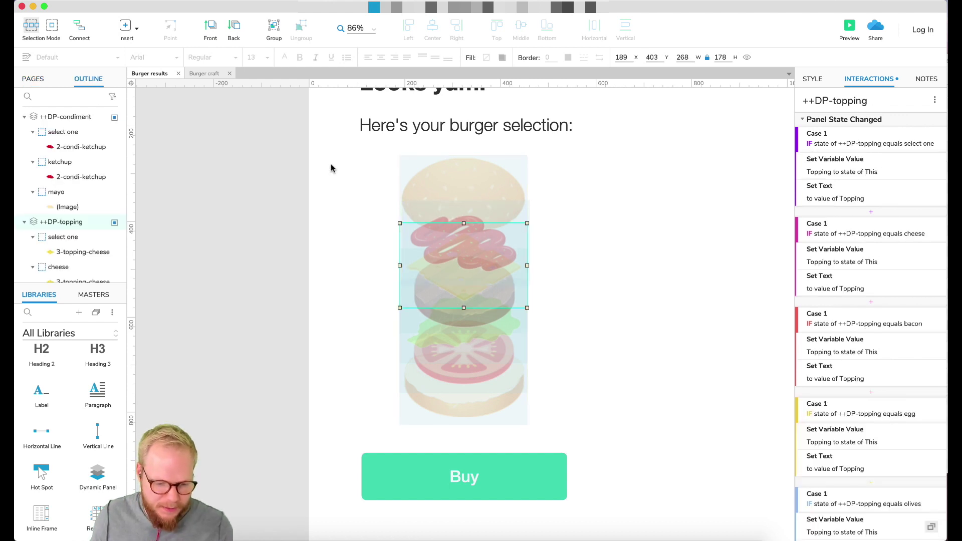
pyautogui.click(24, 222)
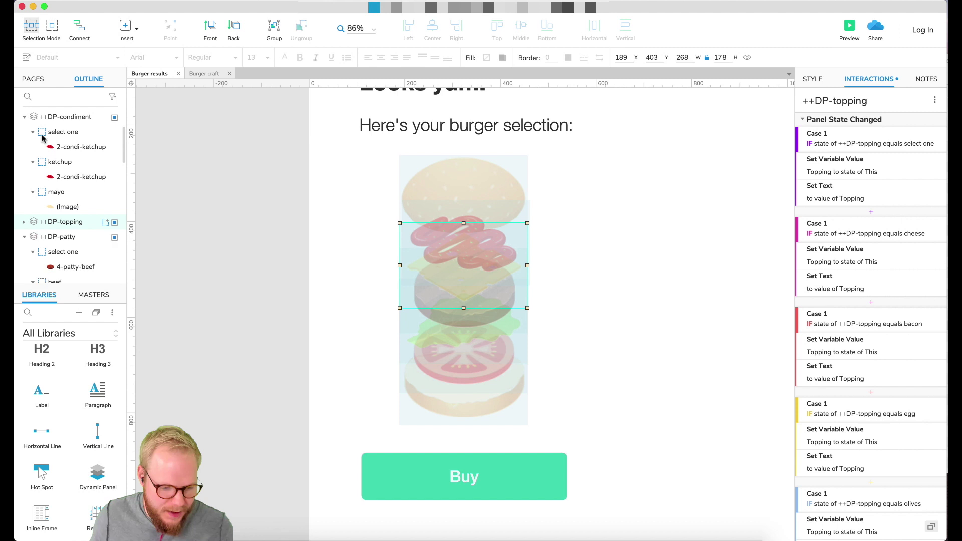
pyautogui.click(23, 116)
pyautogui.click(24, 149)
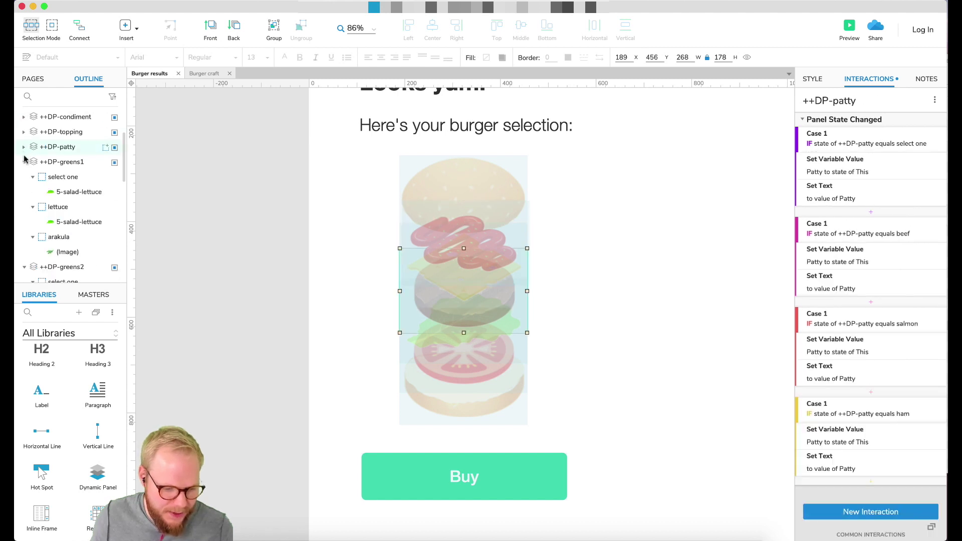
pyautogui.click(24, 162)
pyautogui.click(24, 178)
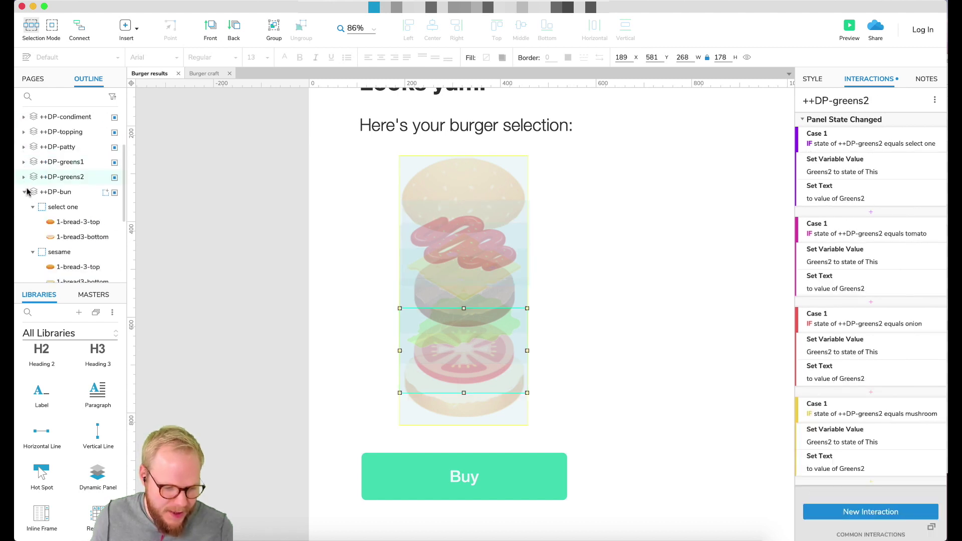
pyautogui.click(24, 191)
pyautogui.scroll(2, 68, 168)
pyautogui.scroll(-2, 68, 168)
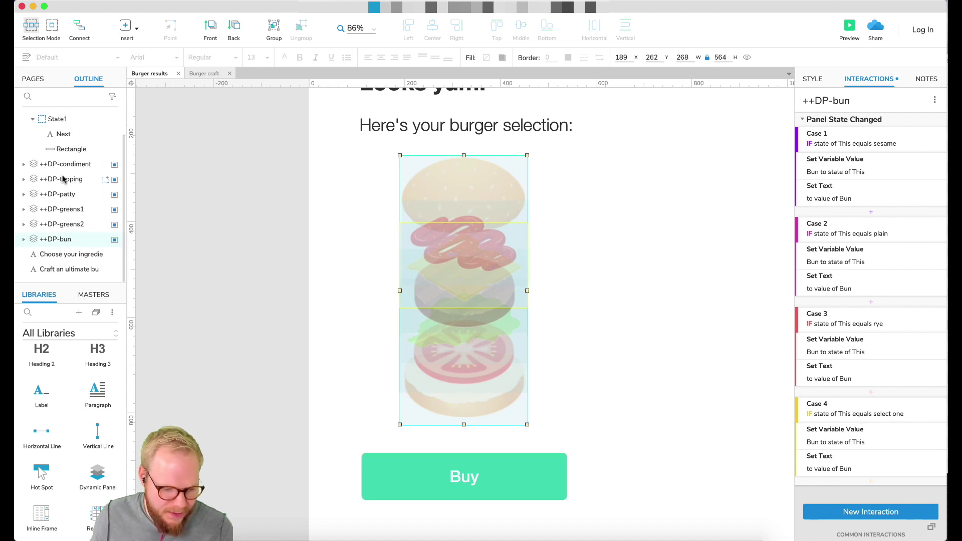
# Step: Reorder the dynamic panels in the Burger results page's outline to bun, condiment, topping, patty, greens1, greens2
pyautogui.moveTo(59, 166); pyautogui.dragTo(69, 250)
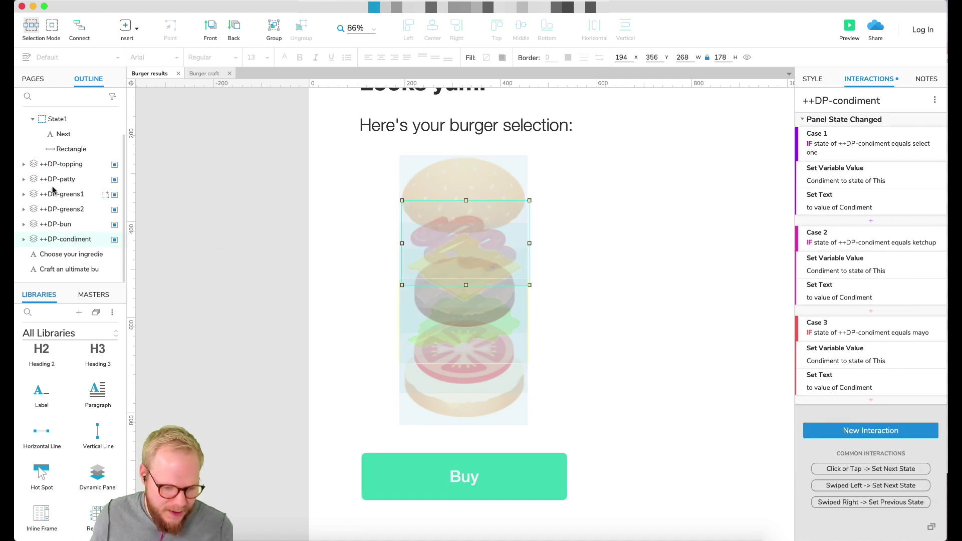
pyautogui.moveTo(65, 169); pyautogui.dragTo(55, 240)
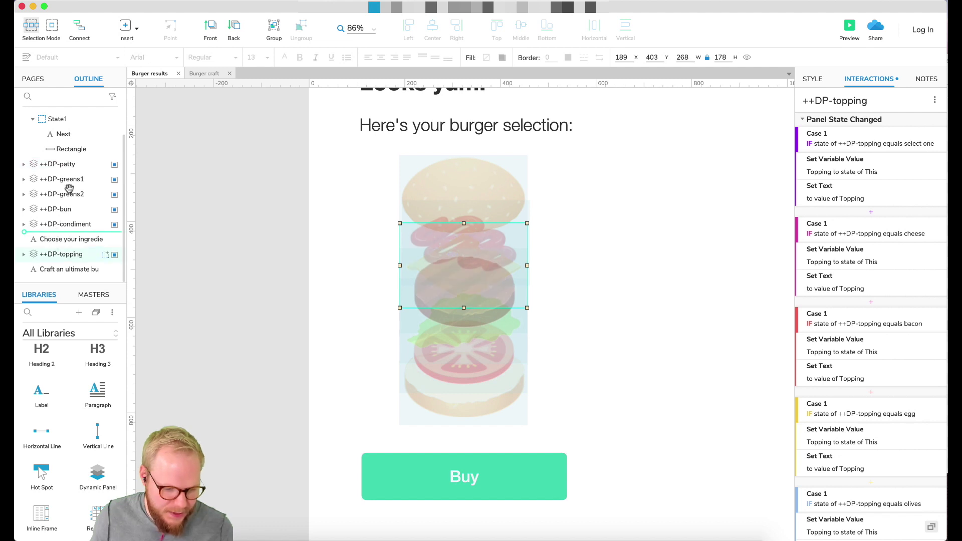
pyautogui.click(64, 166)
pyautogui.moveTo(64, 168); pyautogui.dragTo(68, 245)
pyautogui.moveTo(68, 160); pyautogui.dragTo(65, 252)
pyautogui.moveTo(65, 170); pyautogui.dragTo(75, 249)
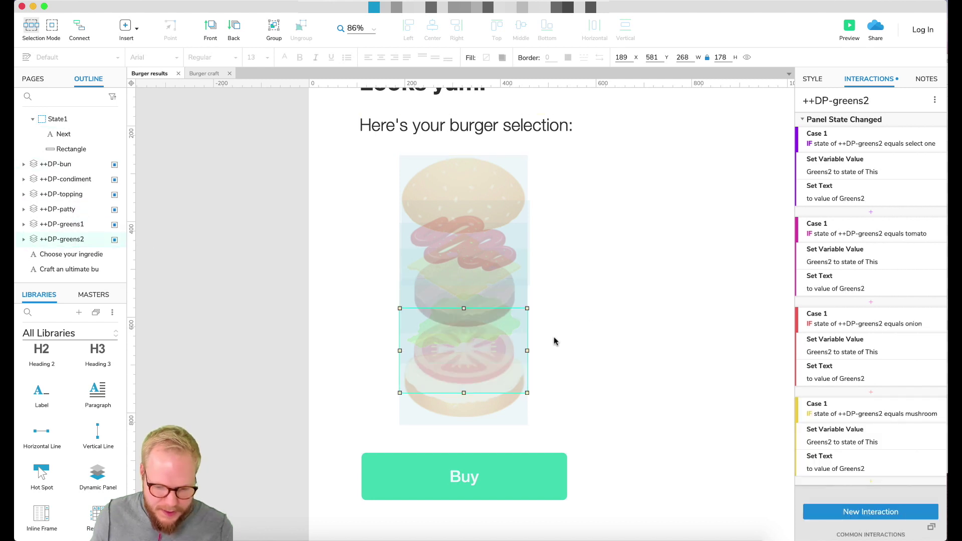
pyautogui.click(572, 349)
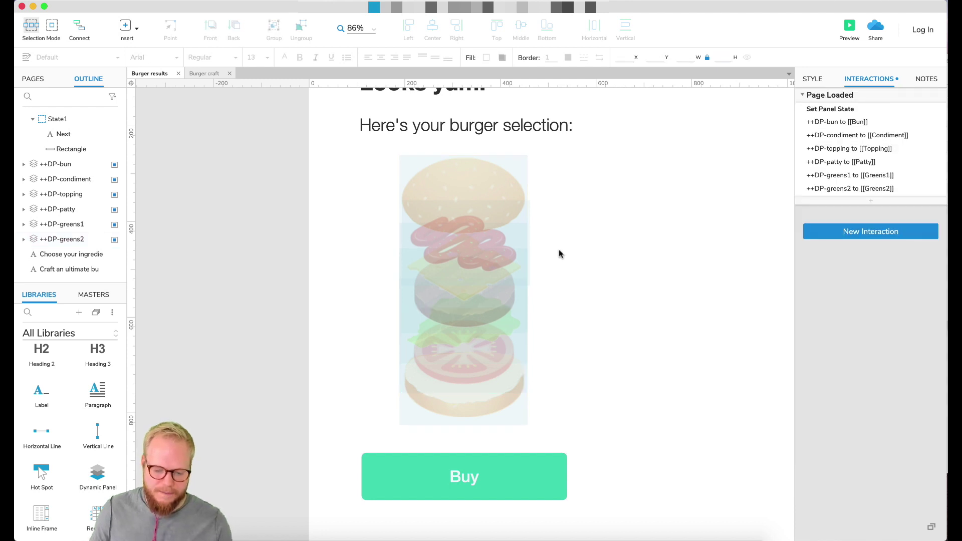
pyautogui.click(482, 176)
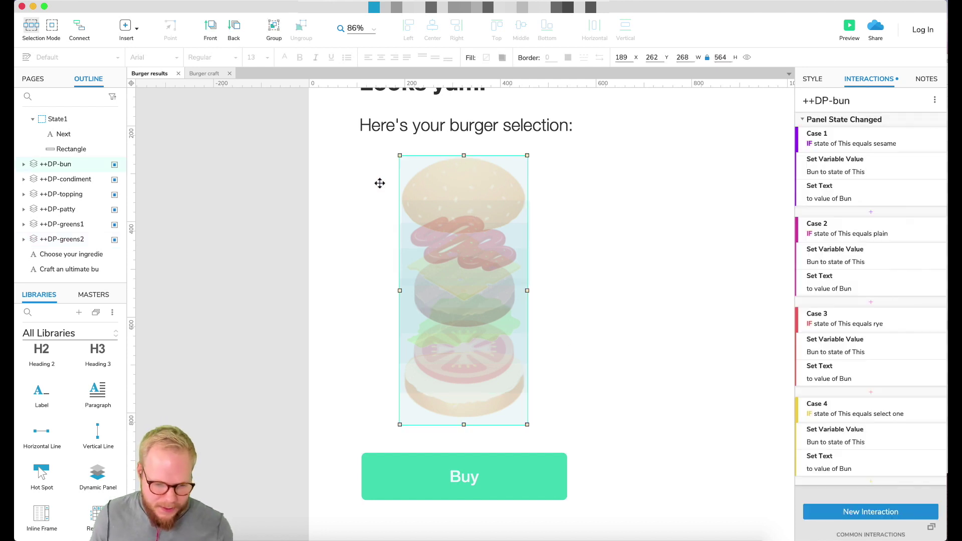
# Step: Preview the Burger craft page in the browser and choose the rye bun, mayo condiment and cheese topping
pyautogui.click(204, 73)
pyautogui.press('super+period')
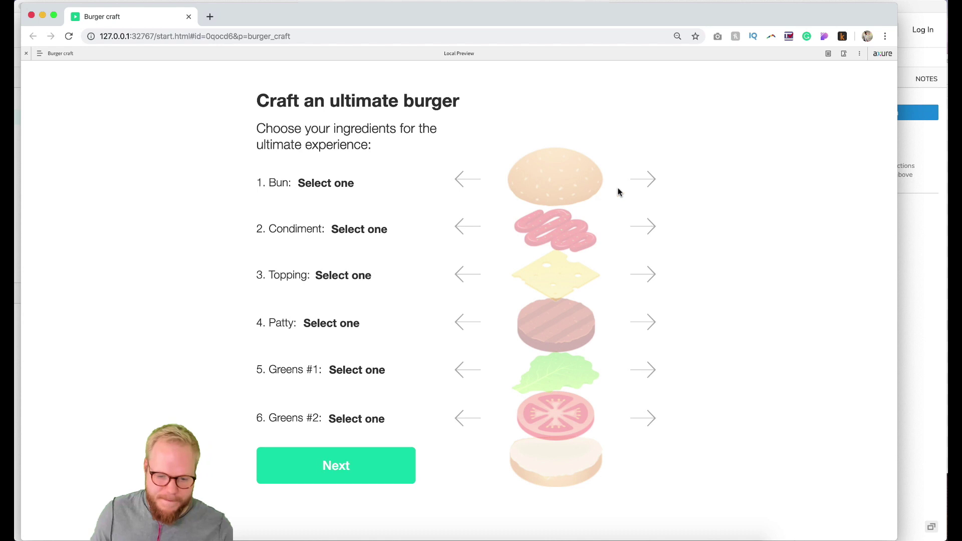
pyautogui.click(646, 182)
pyautogui.click(649, 180)
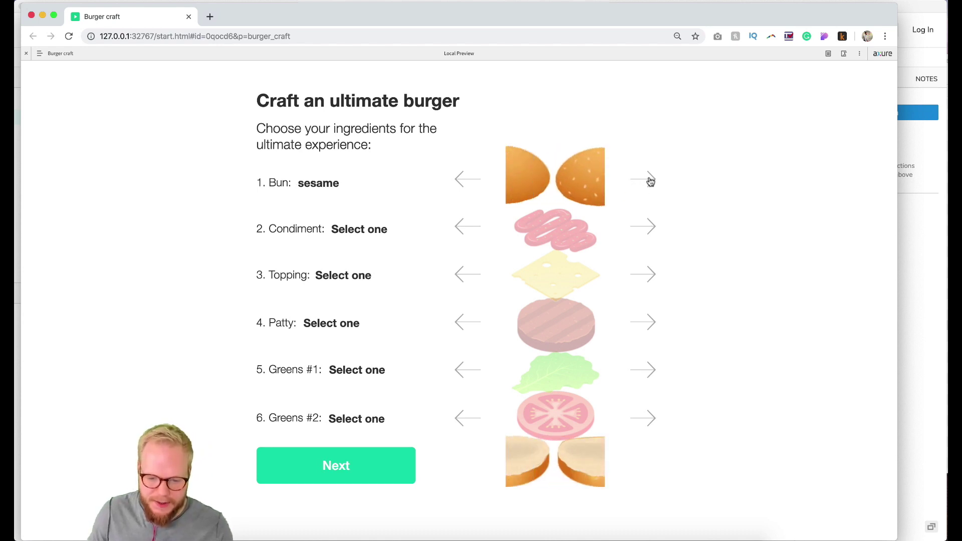
pyautogui.click(649, 181)
pyautogui.click(643, 240)
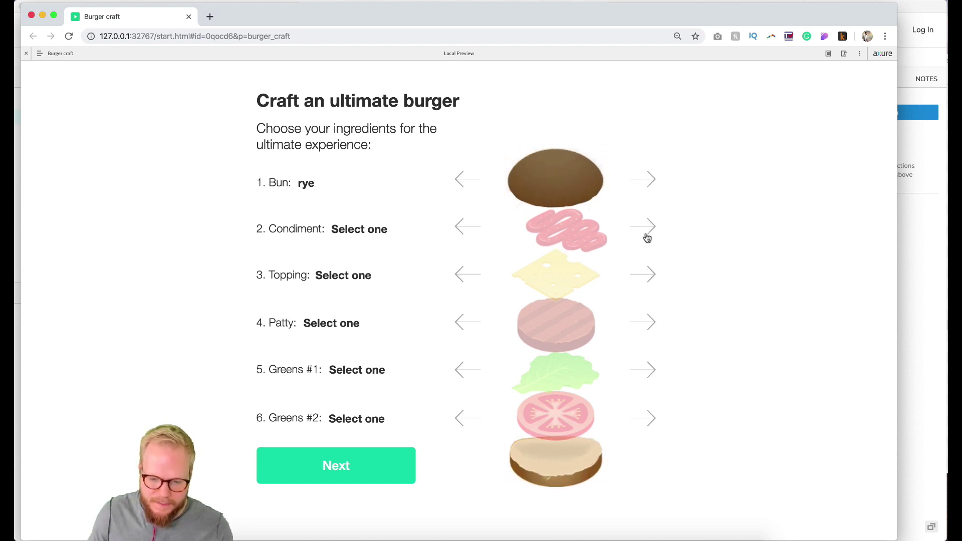
pyautogui.click(646, 239)
pyautogui.click(649, 278)
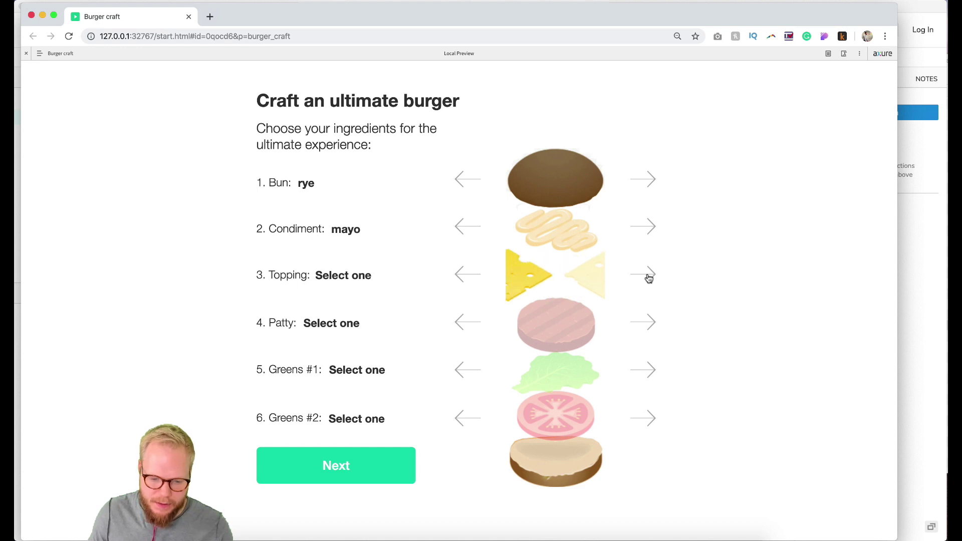
# Step: Choose the salmon patty, arakula and tomato in the preview, and continue to the burger results page
pyautogui.click(650, 323)
pyautogui.click(650, 323)
pyautogui.click(646, 370)
pyautogui.click(646, 369)
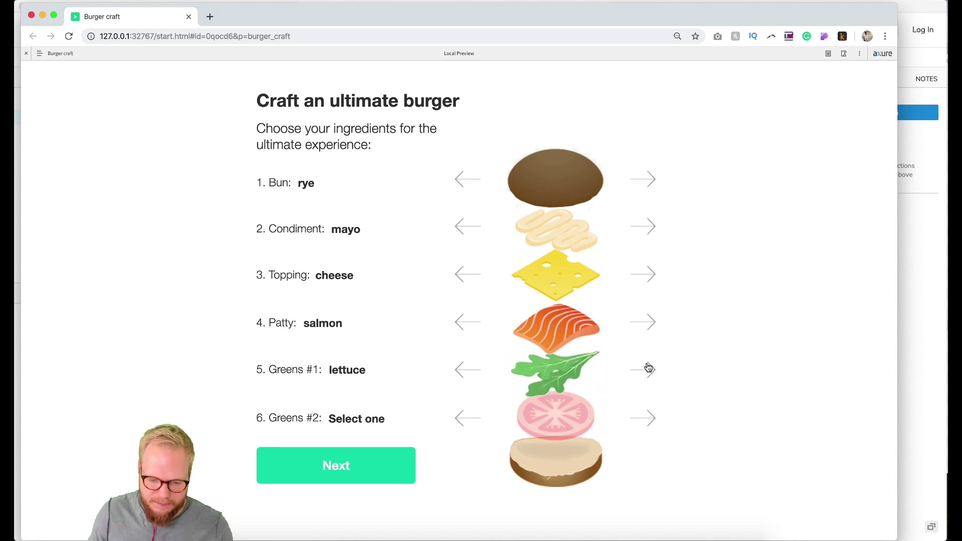
pyautogui.click(653, 419)
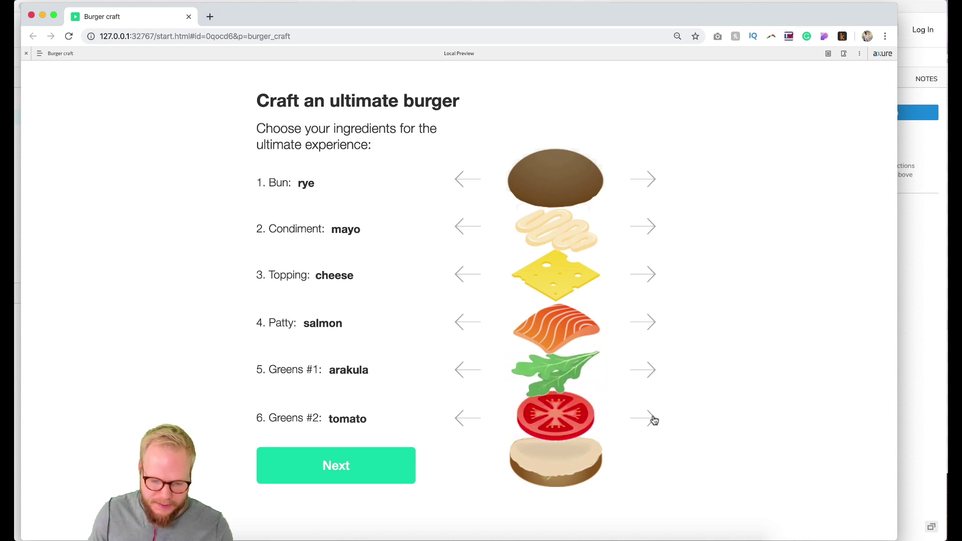
pyautogui.click(363, 467)
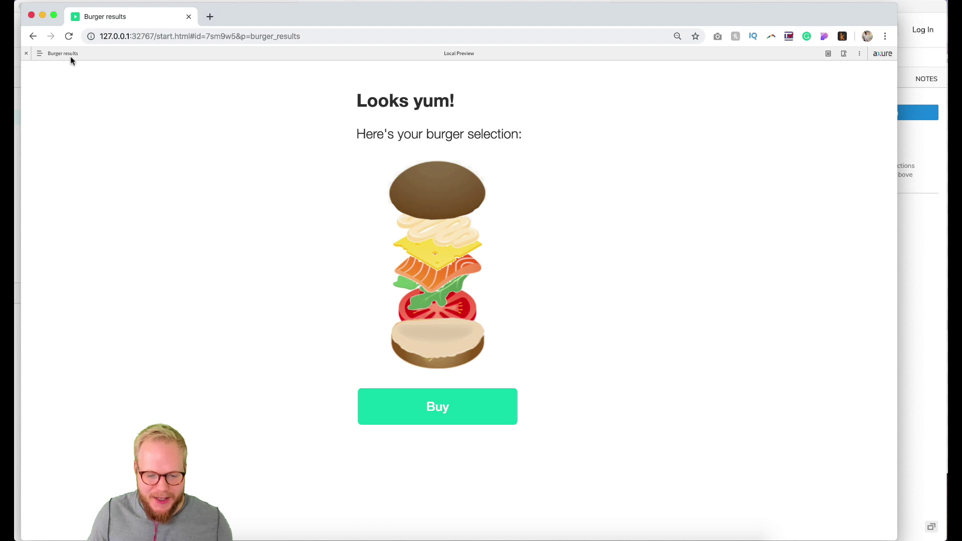
# Step: Craft a second burger with plain bun, ketchup, bacon, salmon, lettuce and onion, and view its results page with the preview bar collapsed
pyautogui.click(32, 37)
pyautogui.click(645, 180)
pyautogui.click(649, 179)
pyautogui.click(648, 232)
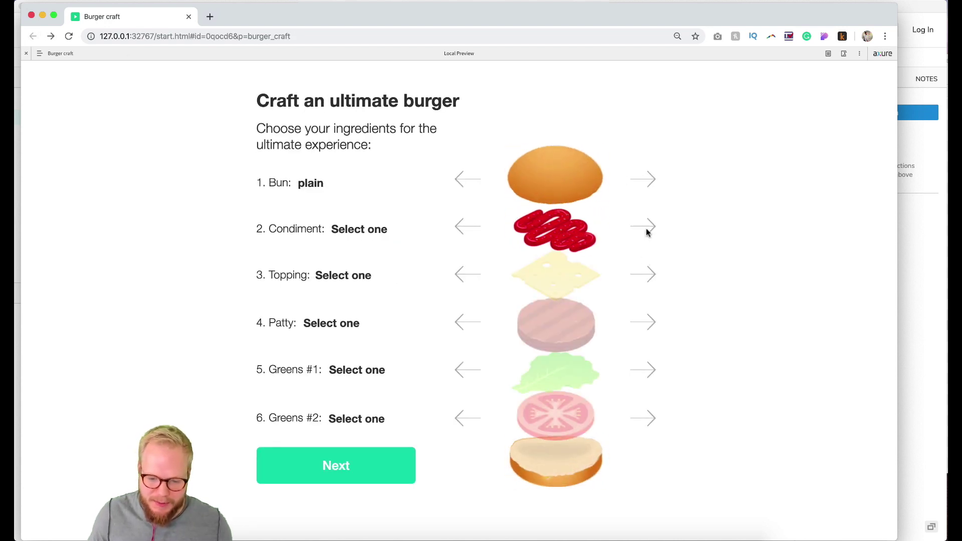
pyautogui.click(647, 277)
pyautogui.click(649, 279)
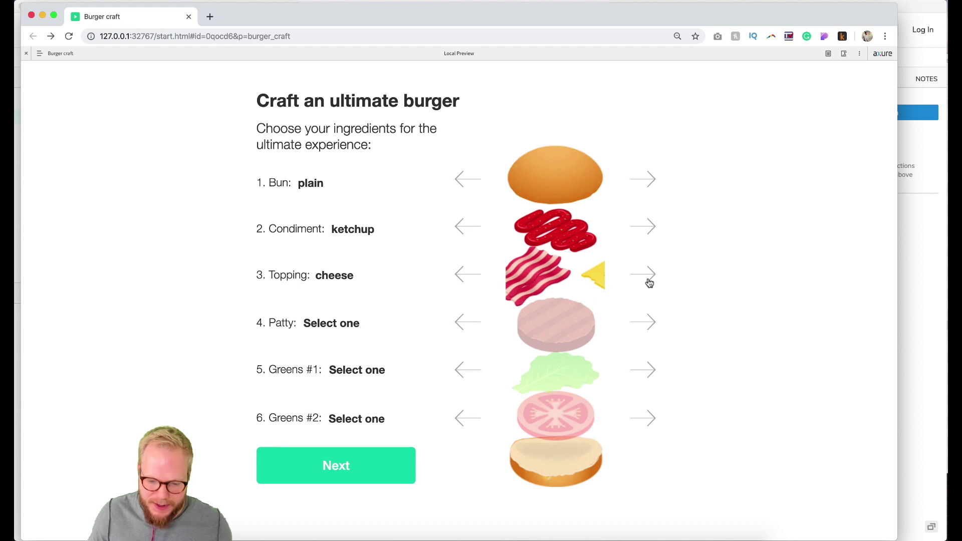
pyautogui.click(651, 326)
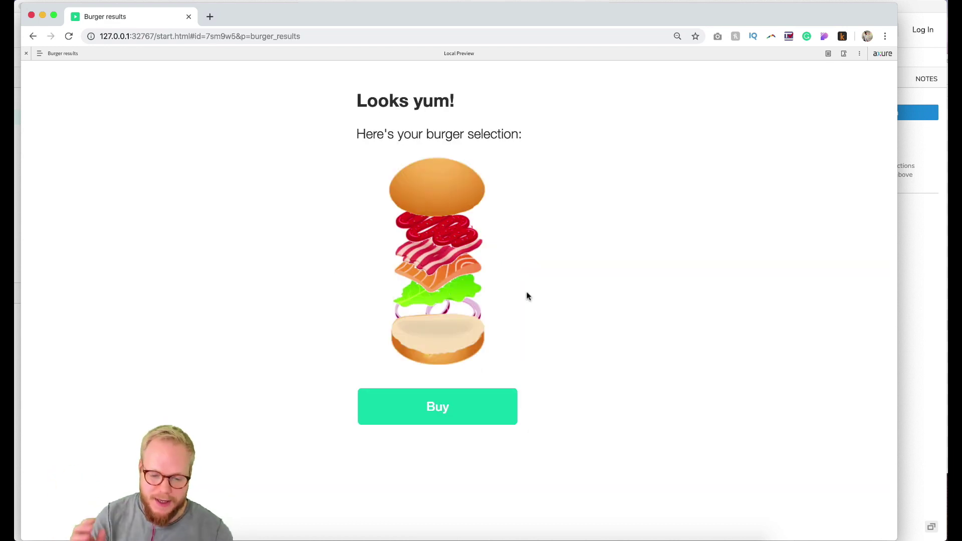
pyautogui.click(26, 54)
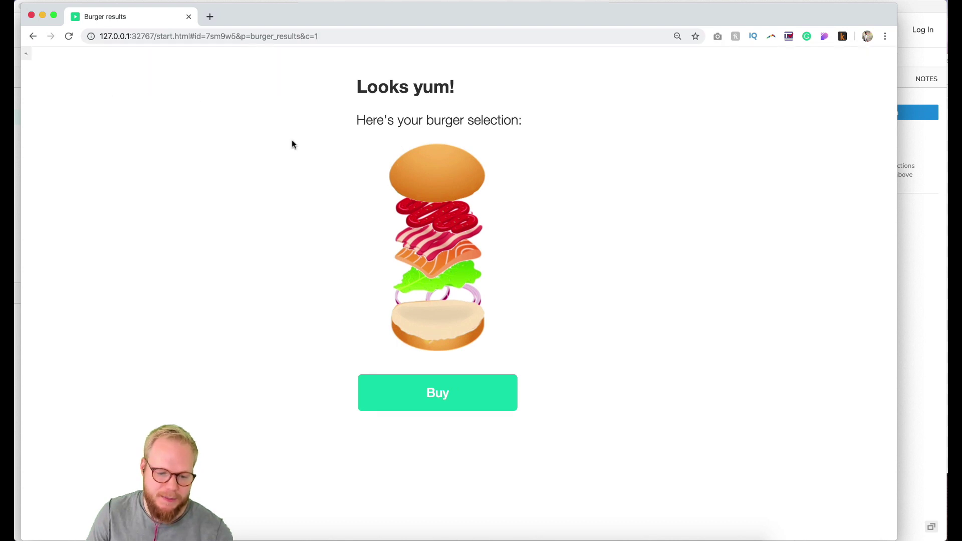